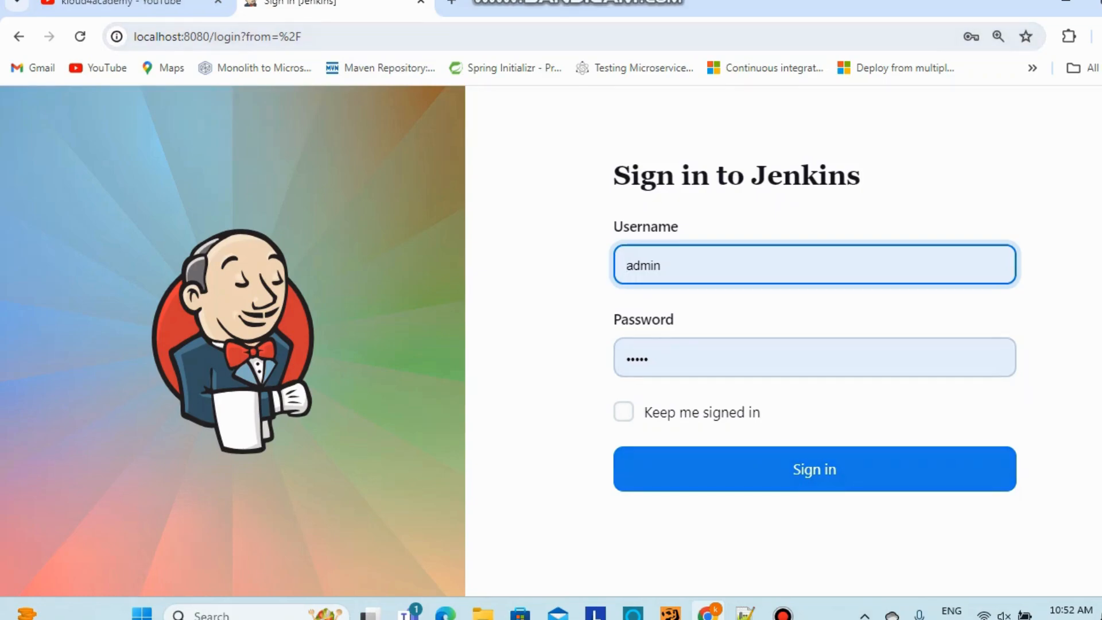
# Submit the Jenkins login form with the entered username and password
pyautogui.press('Return')
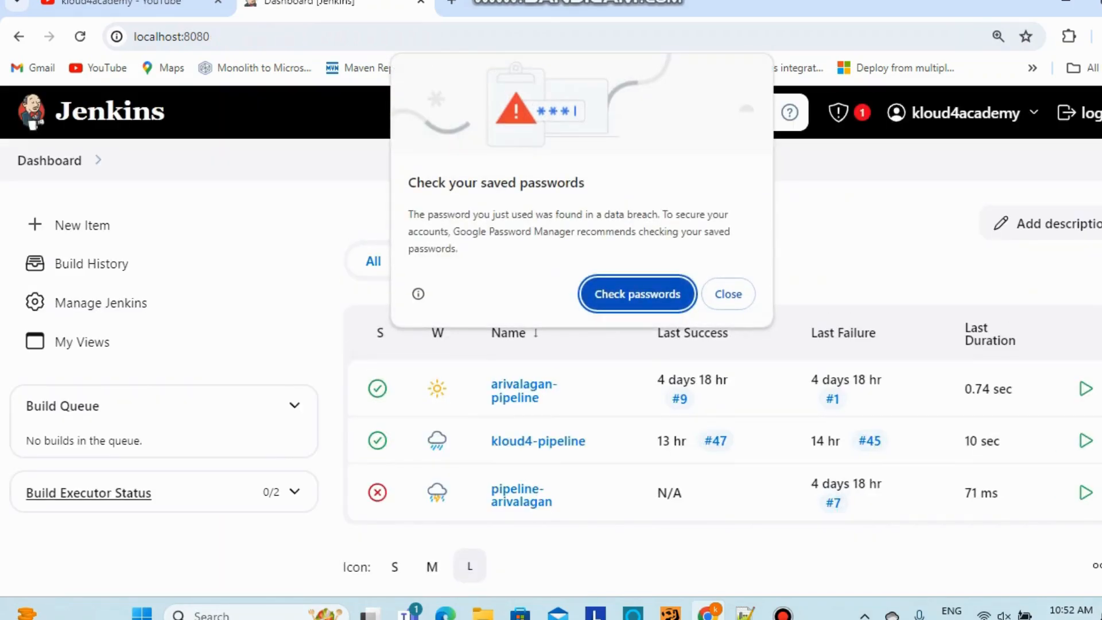
# Dismiss Chrome's saved-passwords warning, launch Eclipse IDE from the desktop, and return to Chrome
pyautogui.click(728, 294)
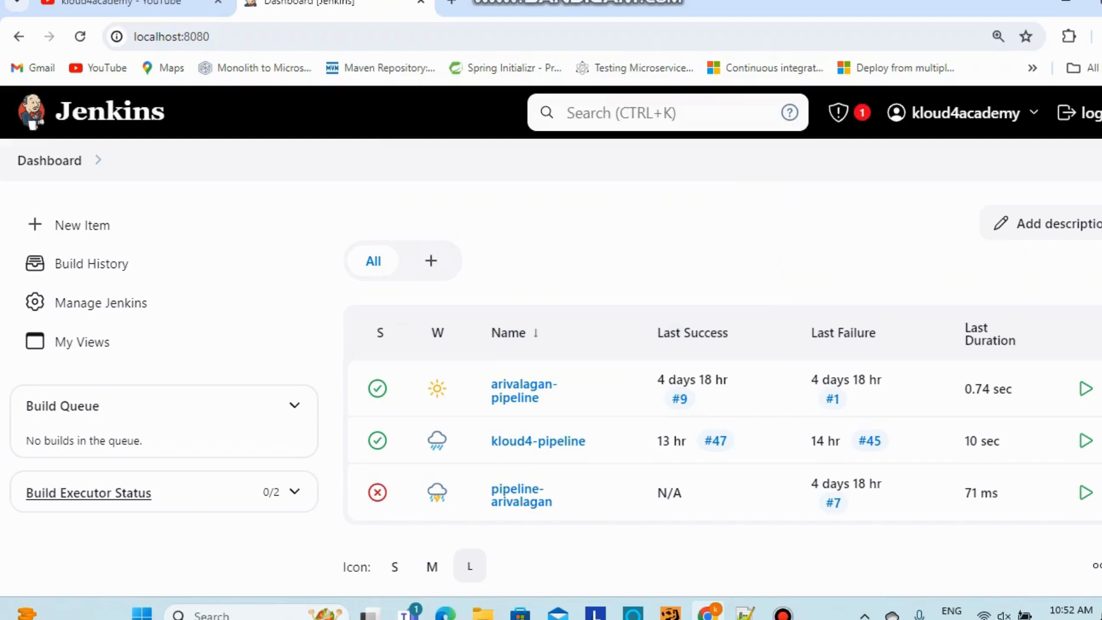
pyautogui.click(1065, 6)
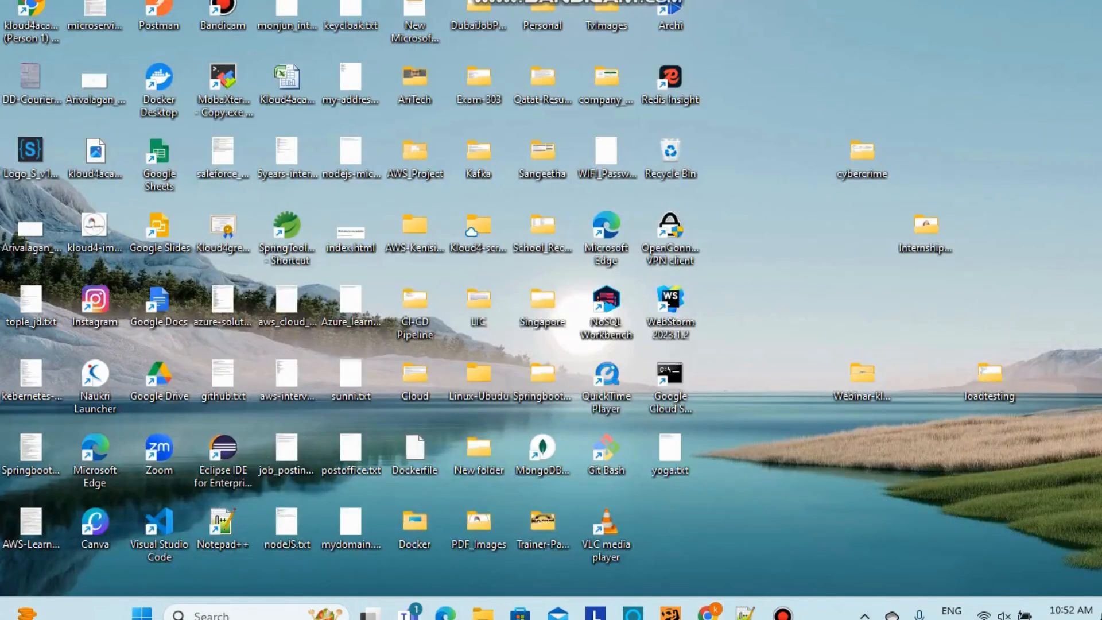
pyautogui.doubleClick(223, 451)
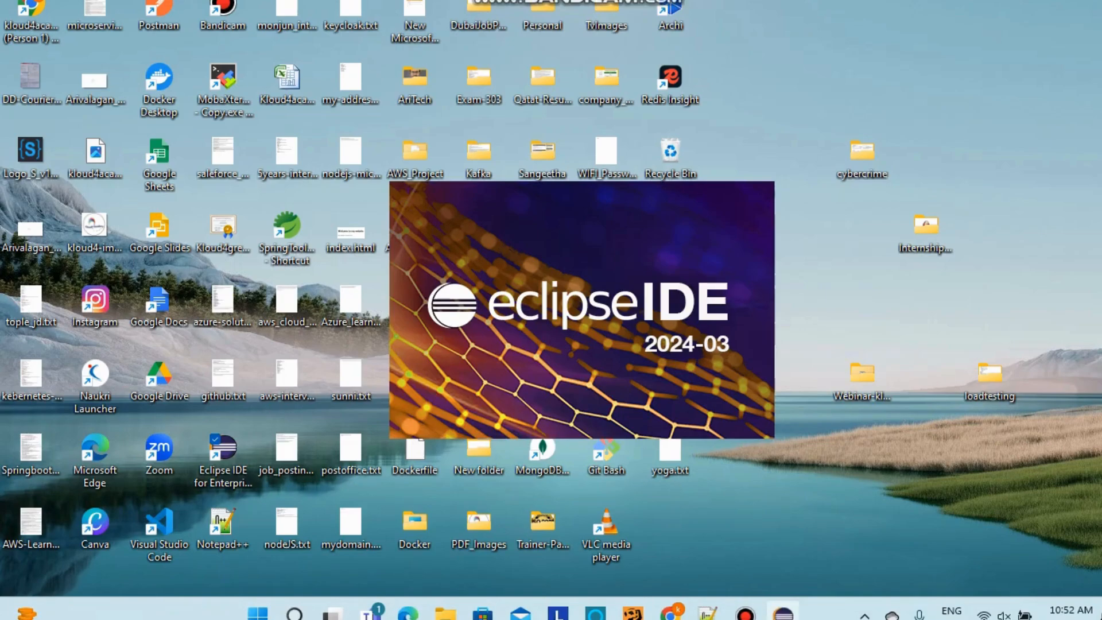
pyautogui.click(670, 614)
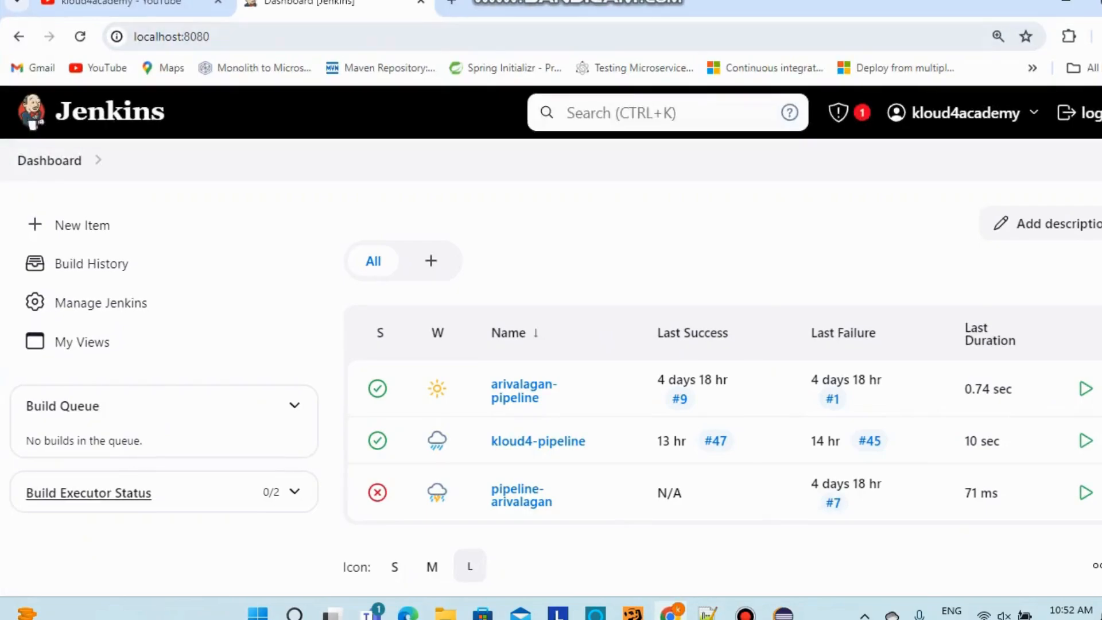
pyautogui.click(451, 3)
# Go to GitHub, then the kloud4academy profile's kloud4gcpdevops repository
pyautogui.write('gi')
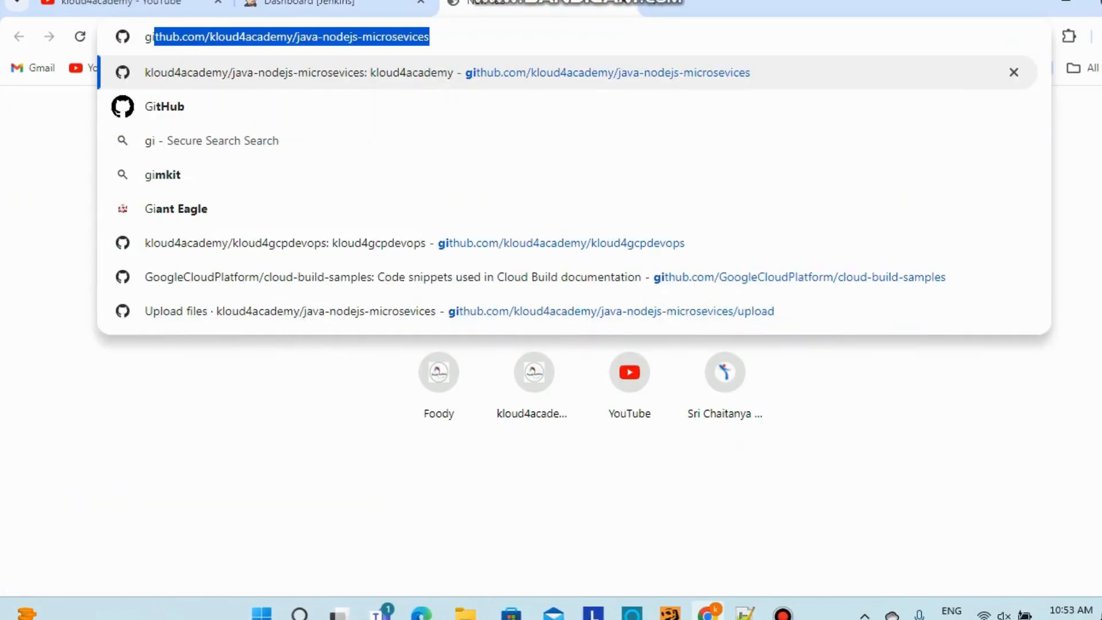
pyautogui.press('Return')
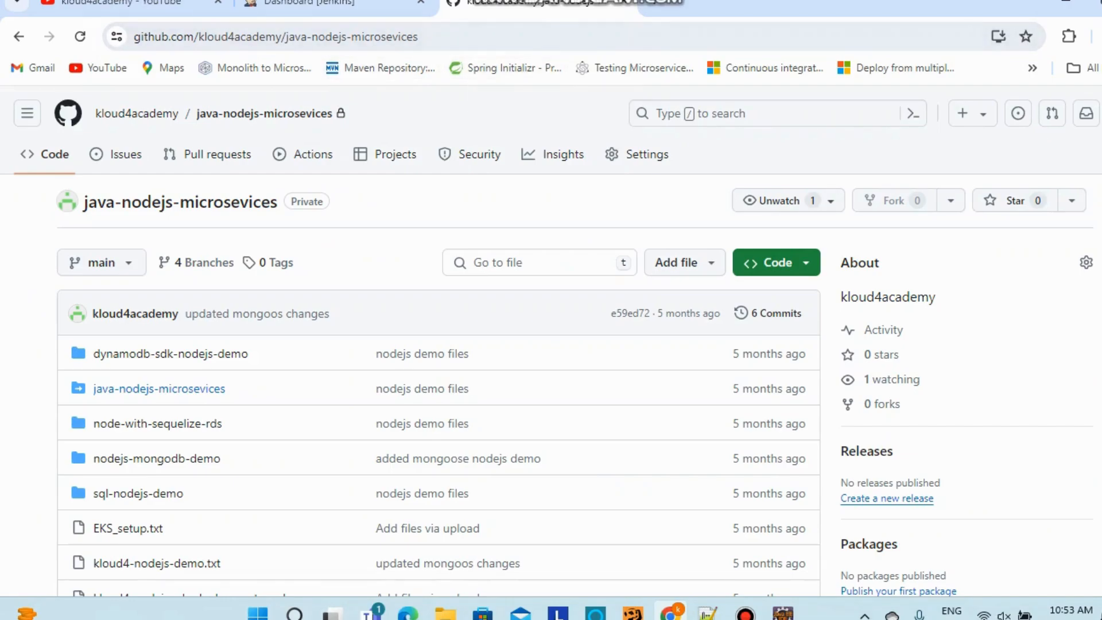
pyautogui.click(136, 113)
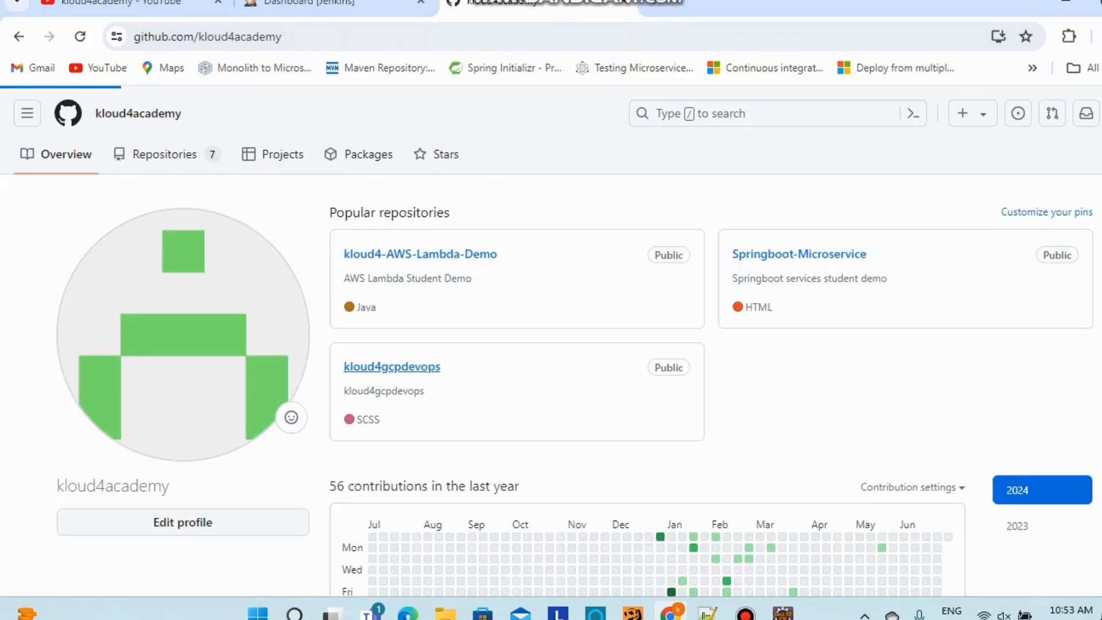
pyautogui.click(392, 367)
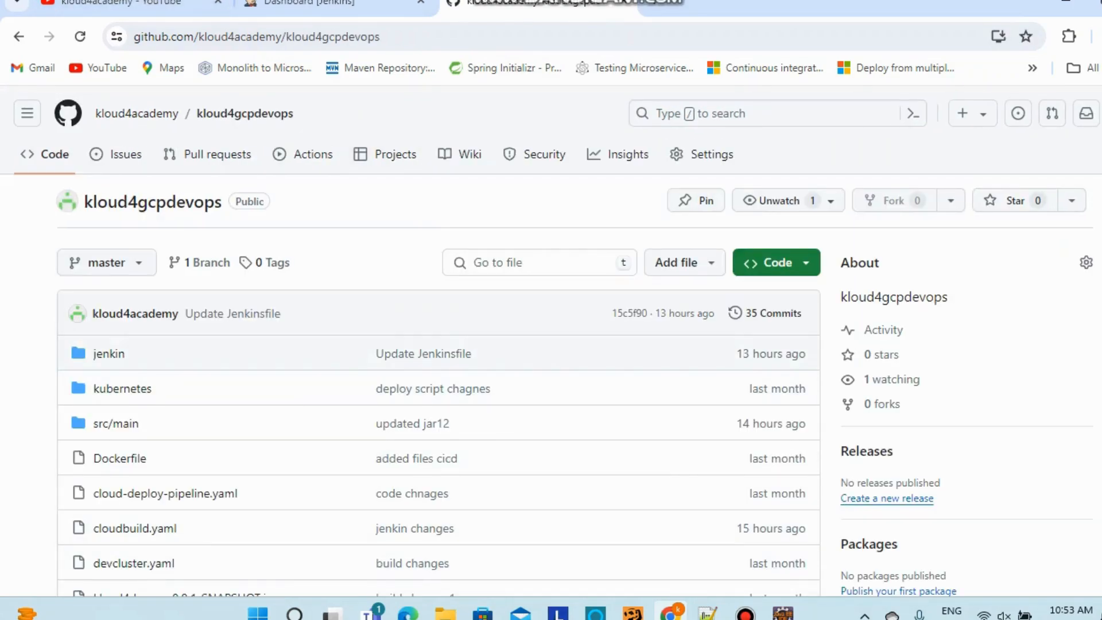
# Accept the Eclipse workspace launch and open the repository's jenkin folder
pyautogui.scroll(-1, 437, 344)
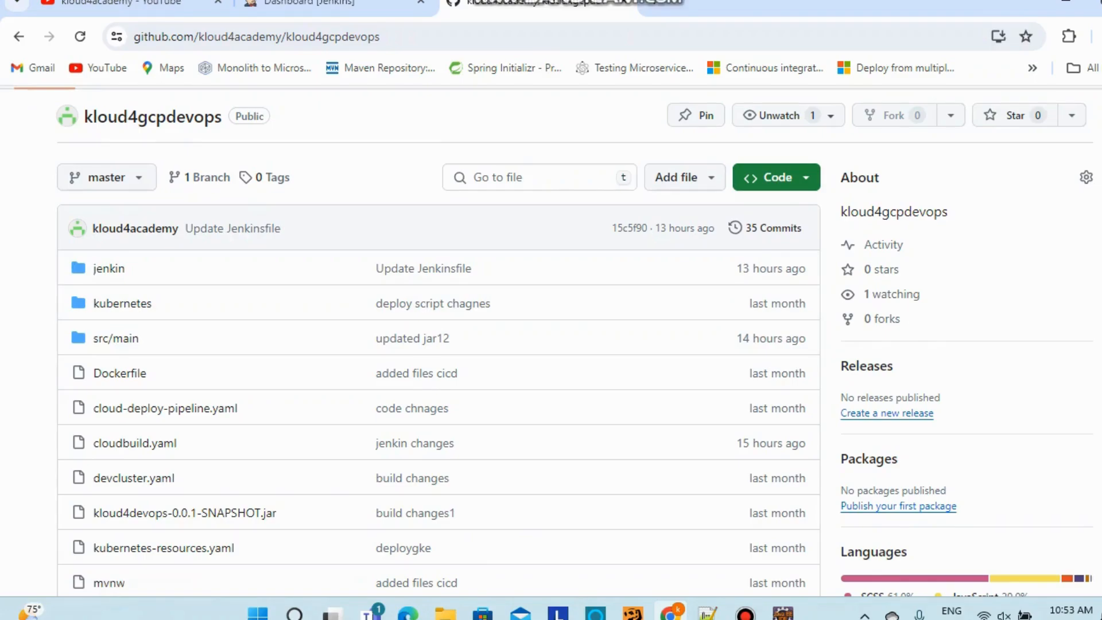
pyautogui.scroll(-2, 436, 344)
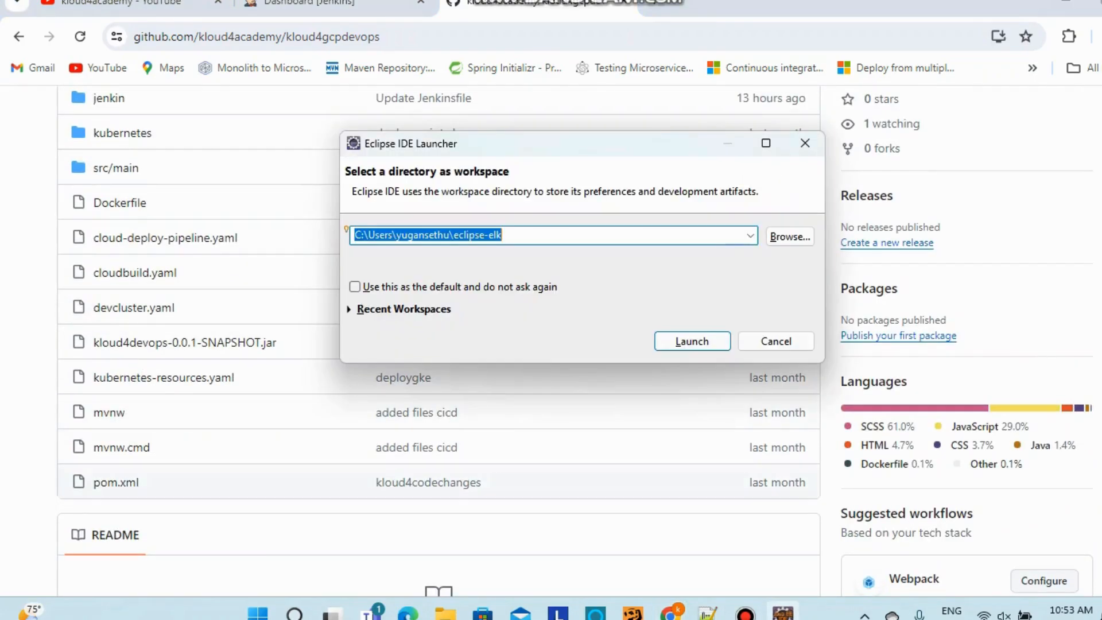
pyautogui.click(691, 341)
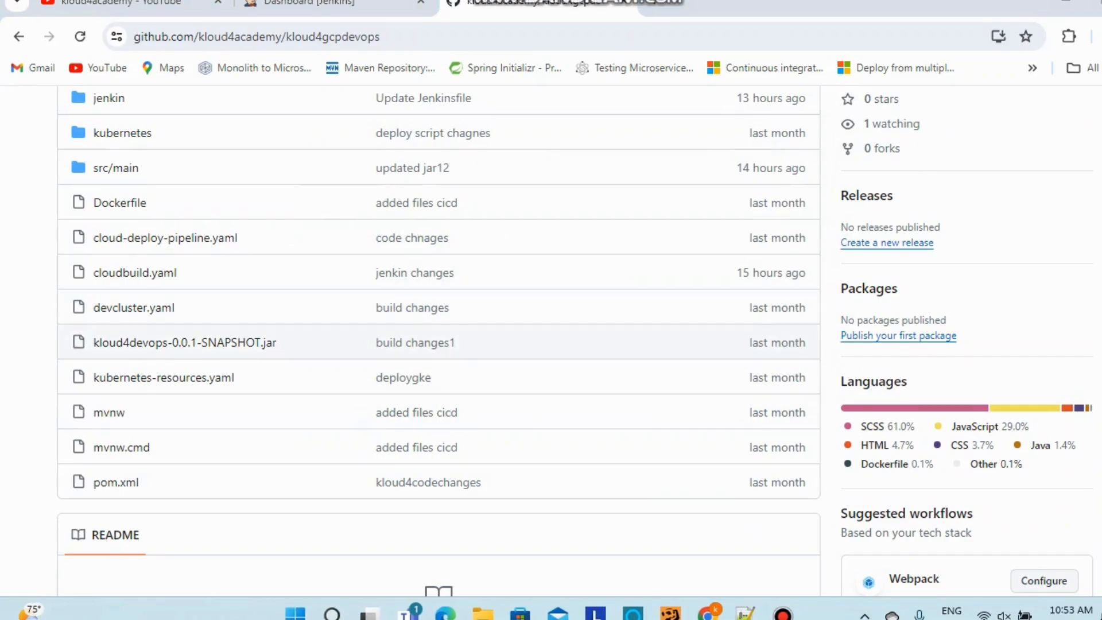
pyautogui.scroll(3, 436, 343)
pyautogui.scroll(-2, 436, 343)
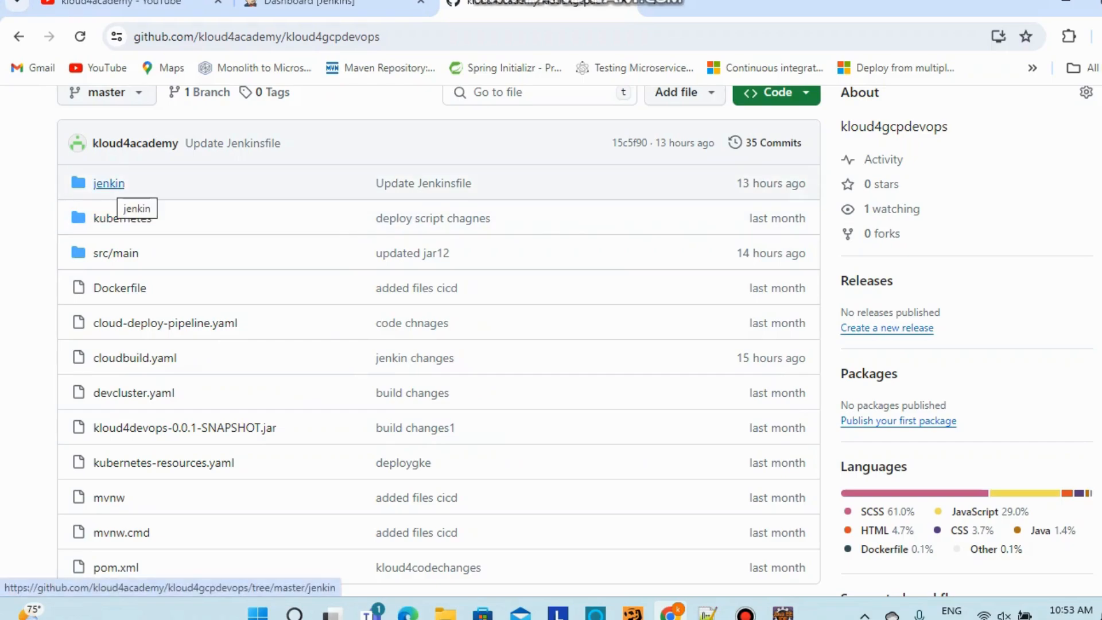
pyautogui.click(109, 184)
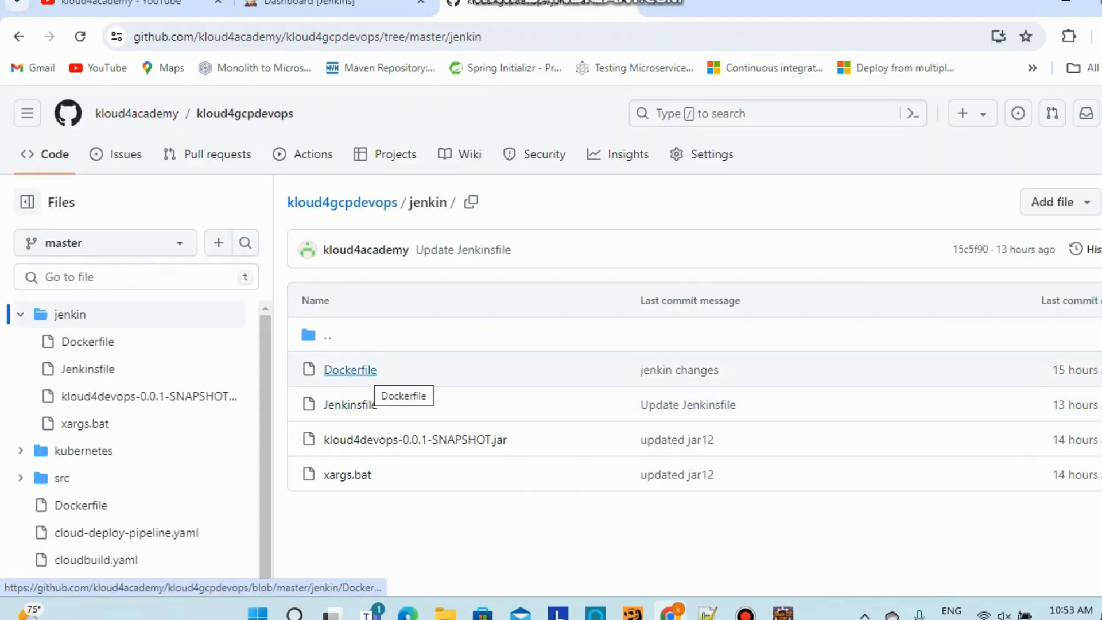
# View the jenkin Dockerfile, then return via kloud4academy to the kloud4gcpdevops jenkin folder
pyautogui.click(350, 370)
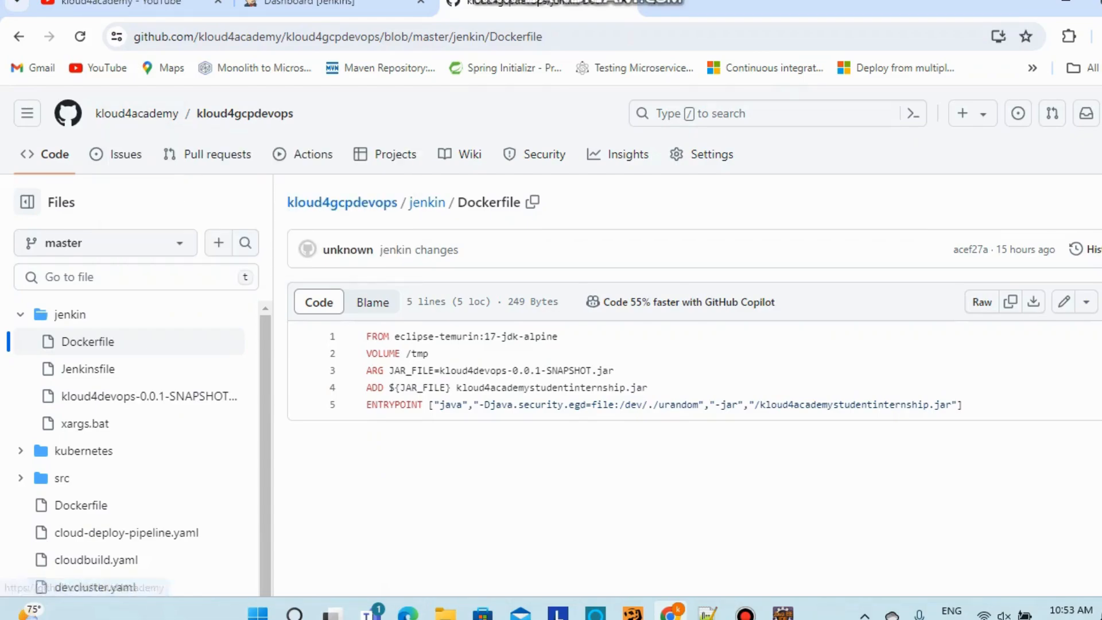
pyautogui.click(136, 113)
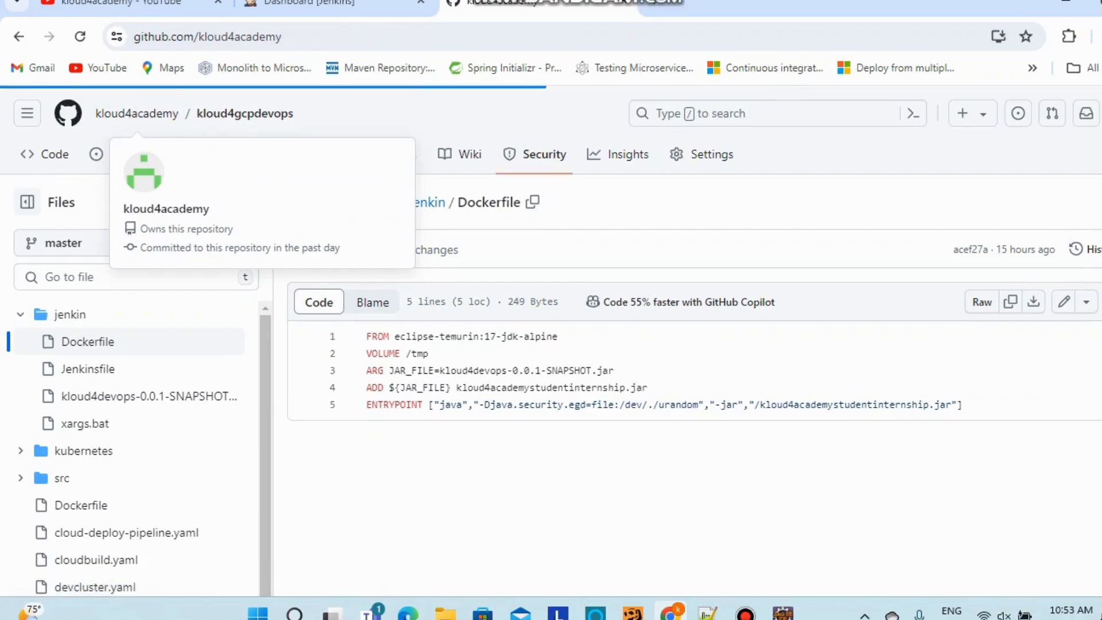
pyautogui.click(745, 614)
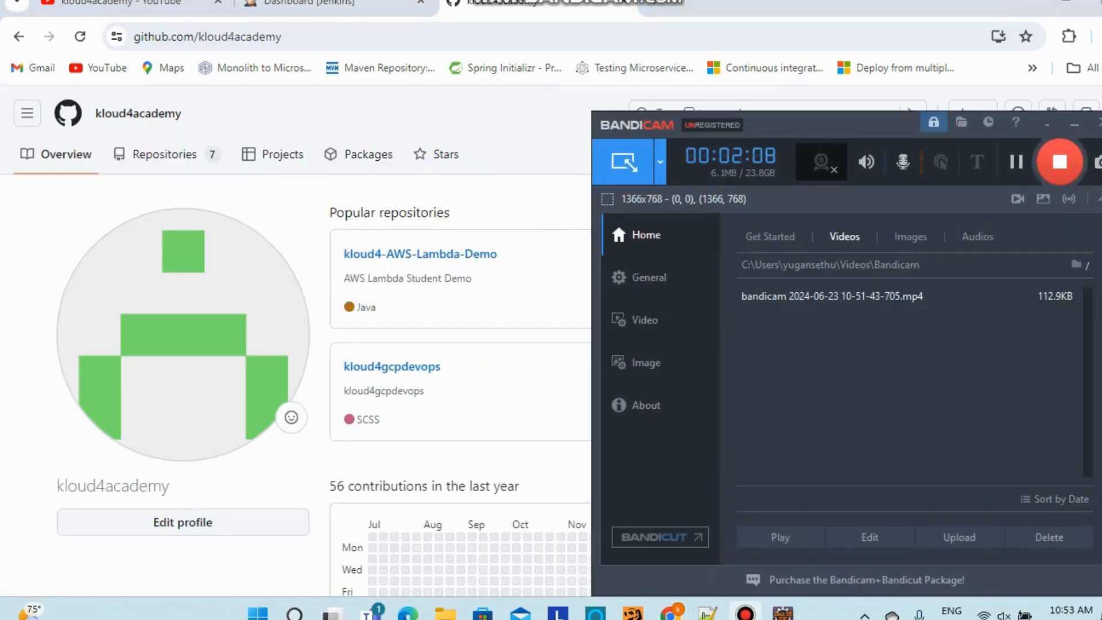
pyautogui.click(1073, 125)
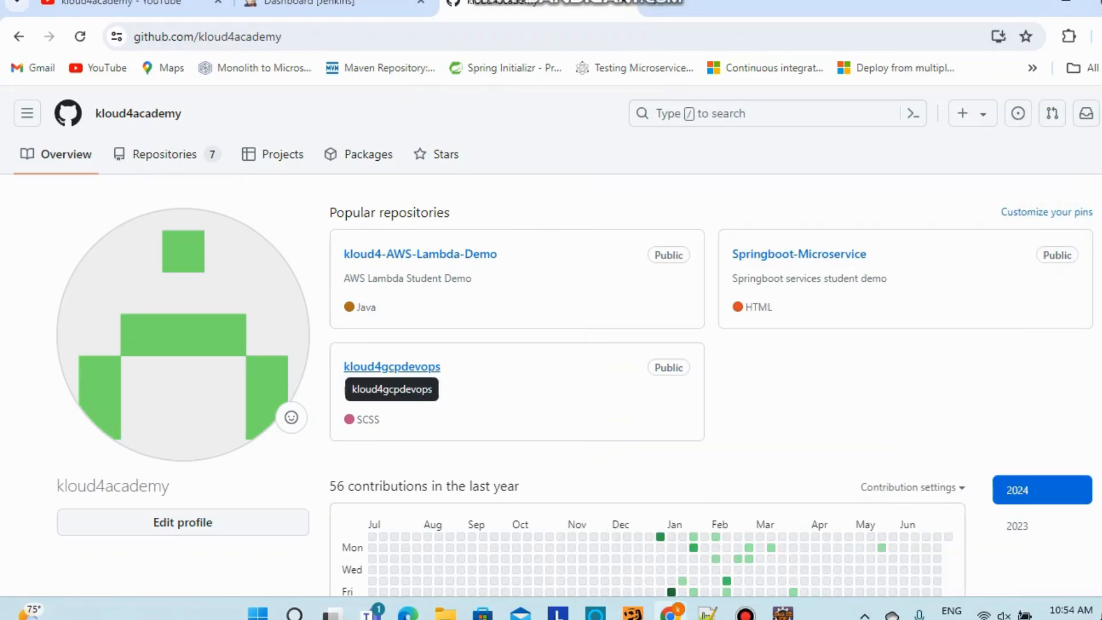
pyautogui.click(392, 368)
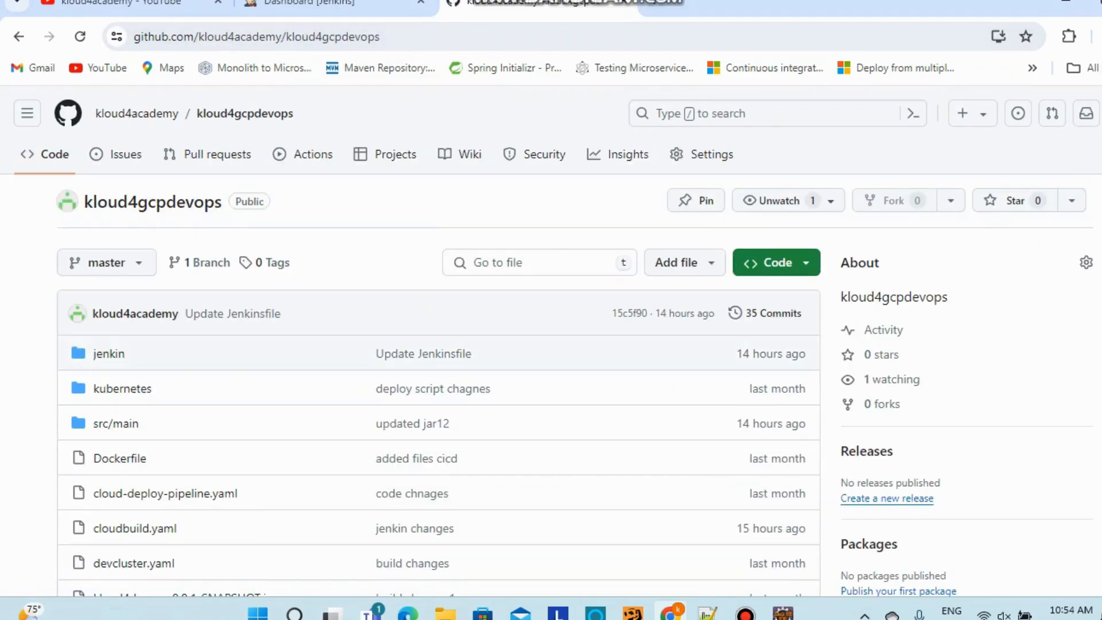
pyautogui.click(108, 353)
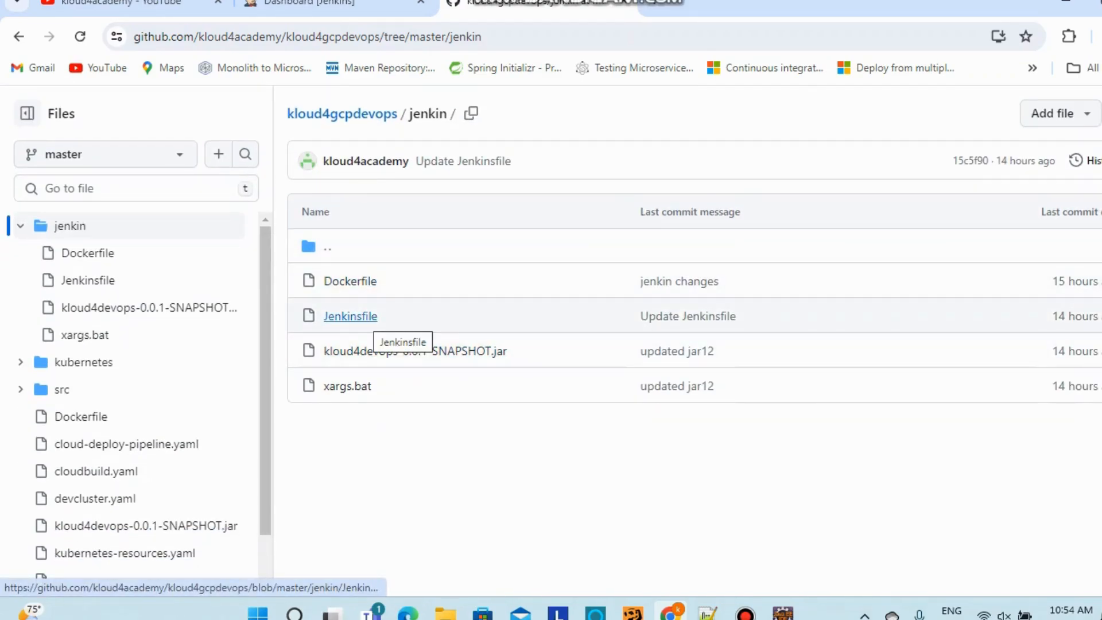
# Open jenkin/Jenkinsfile and highlight the pipeline block, lines 1 to 18
pyautogui.click(356, 316)
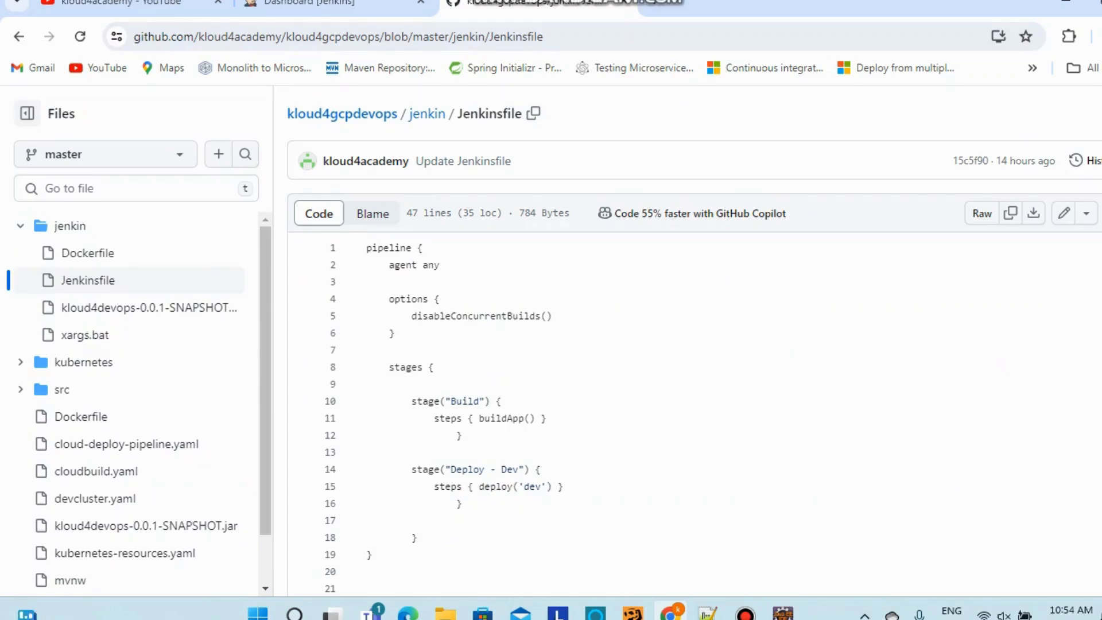
pyautogui.scroll(1, 688, 368)
pyautogui.scroll(-2, 688, 367)
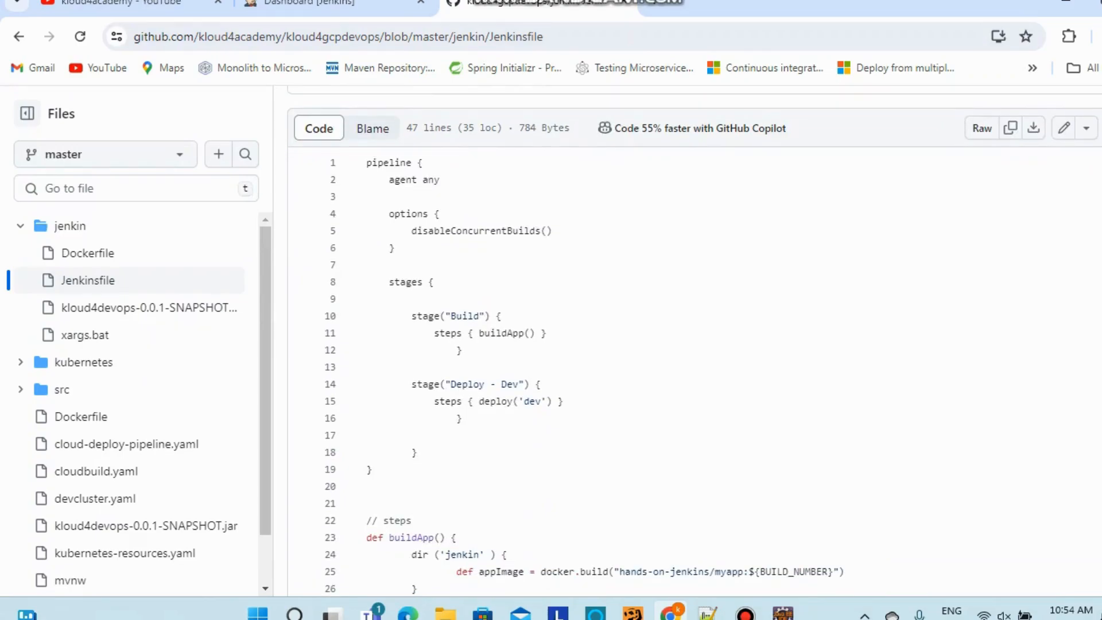
pyautogui.scroll(1, 688, 367)
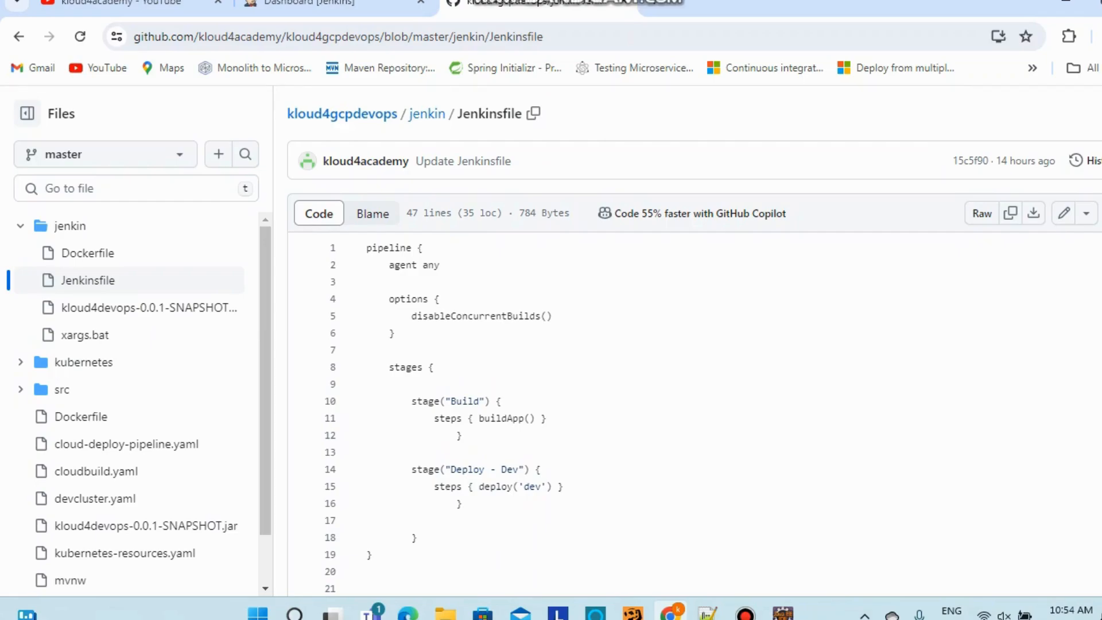
pyautogui.moveTo(368, 248); pyautogui.dragTo(417, 538)
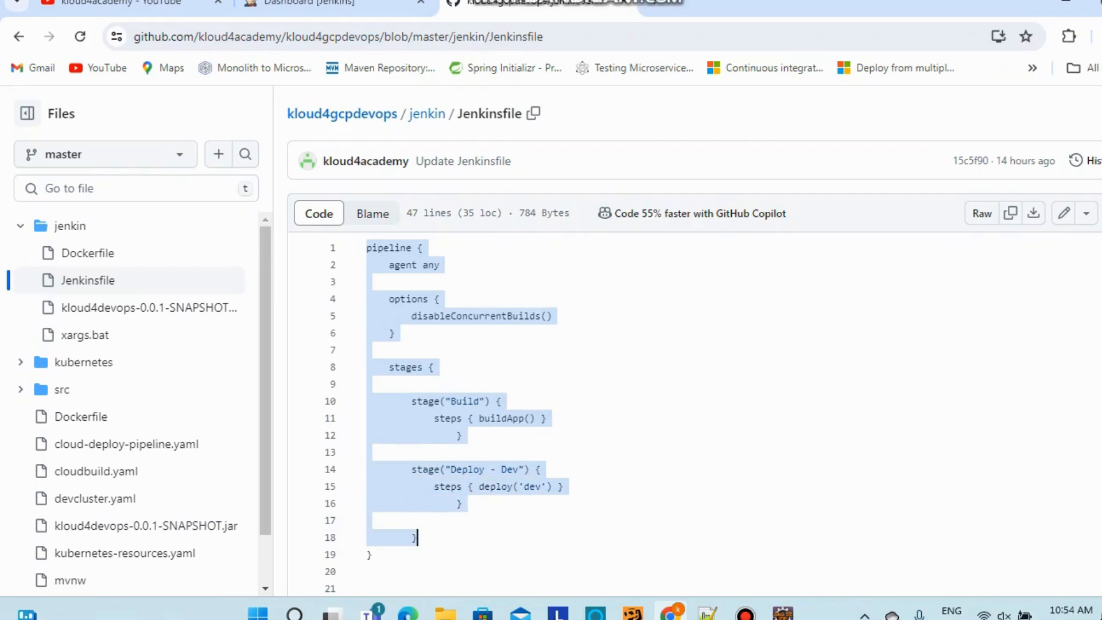
pyautogui.click(440, 265)
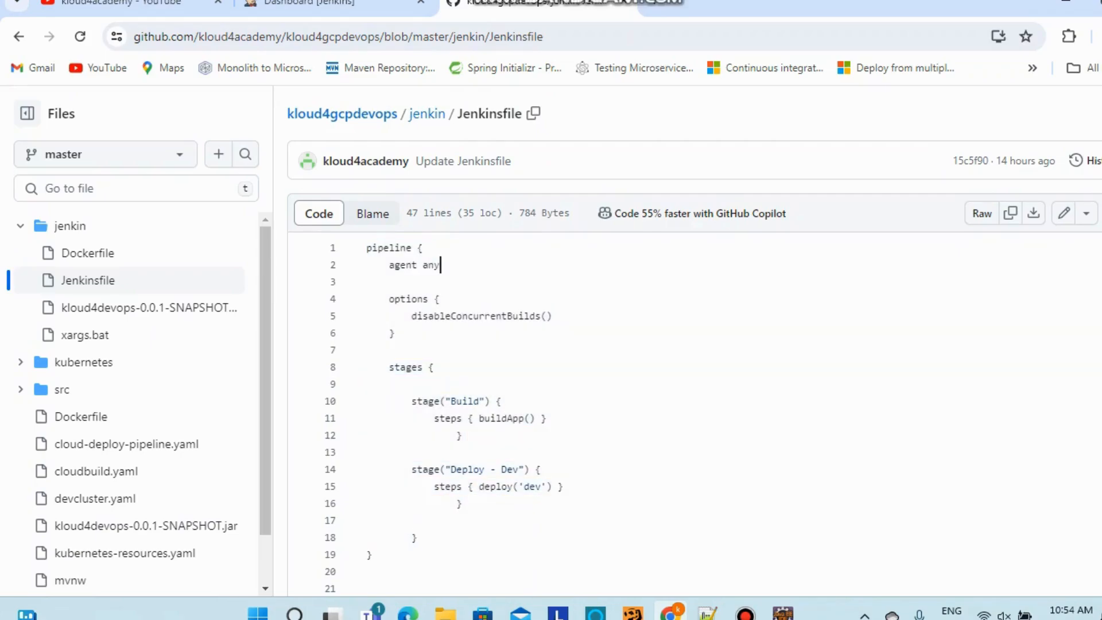
pyautogui.scroll(-3, 631, 402)
pyautogui.scroll(5, 631, 402)
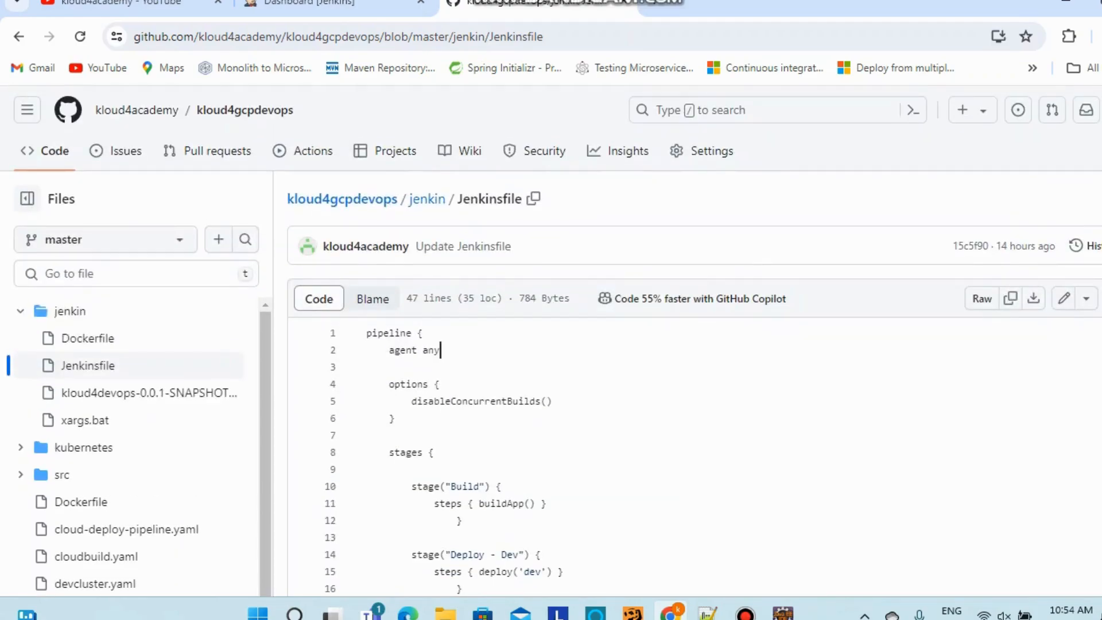
# Highlight disableConcurrentBuilds and the options block in lines 1 to 5
pyautogui.moveTo(389, 349); pyautogui.dragTo(441, 350)
pyautogui.scroll(-1, 441, 350)
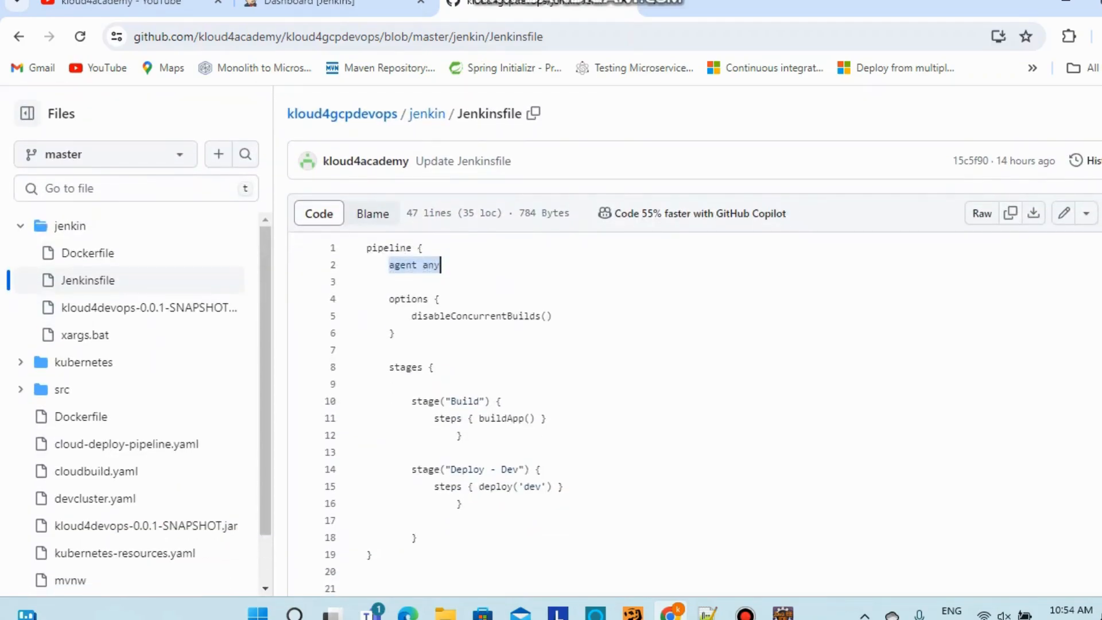
pyautogui.doubleClick(491, 315)
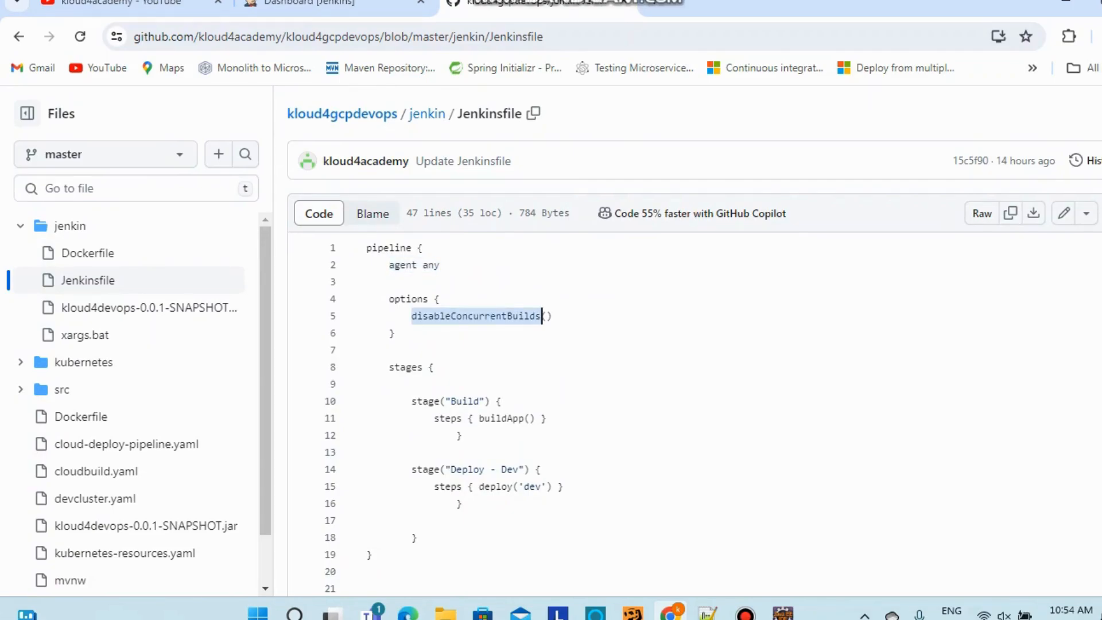
pyautogui.moveTo(541, 316); pyautogui.dragTo(368, 162)
pyautogui.scroll(-1, 367, 227)
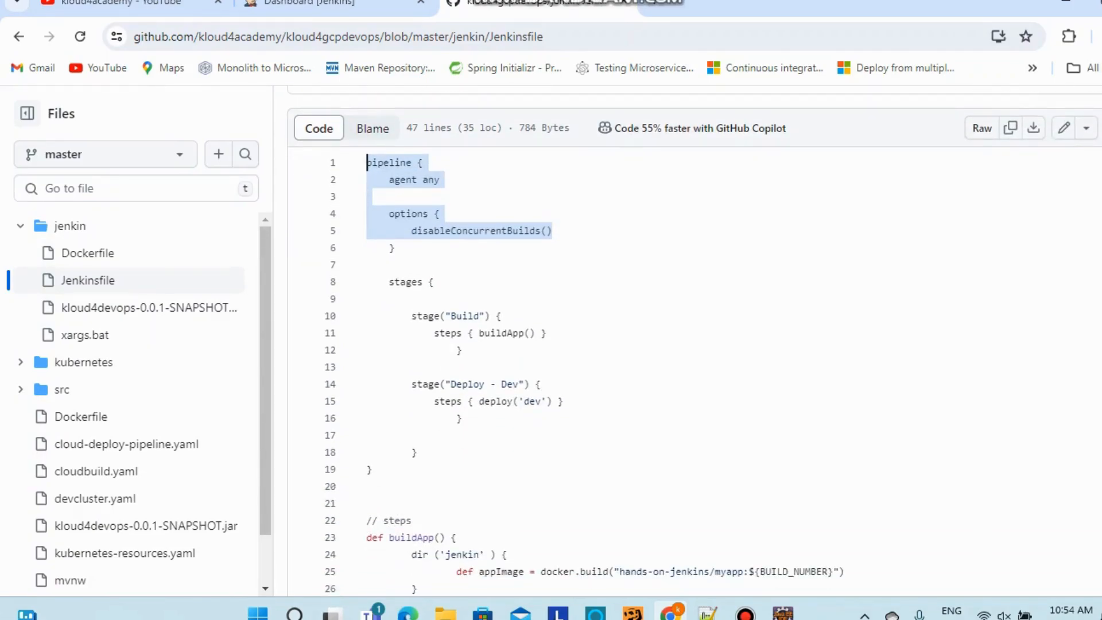
pyautogui.click(412, 281)
# Point out the Build and Deploy - Dev stage lines and the buildApp() call on line 11
pyautogui.moveTo(395, 316); pyautogui.dragTo(500, 316)
pyautogui.moveTo(411, 384); pyautogui.dragTo(541, 384)
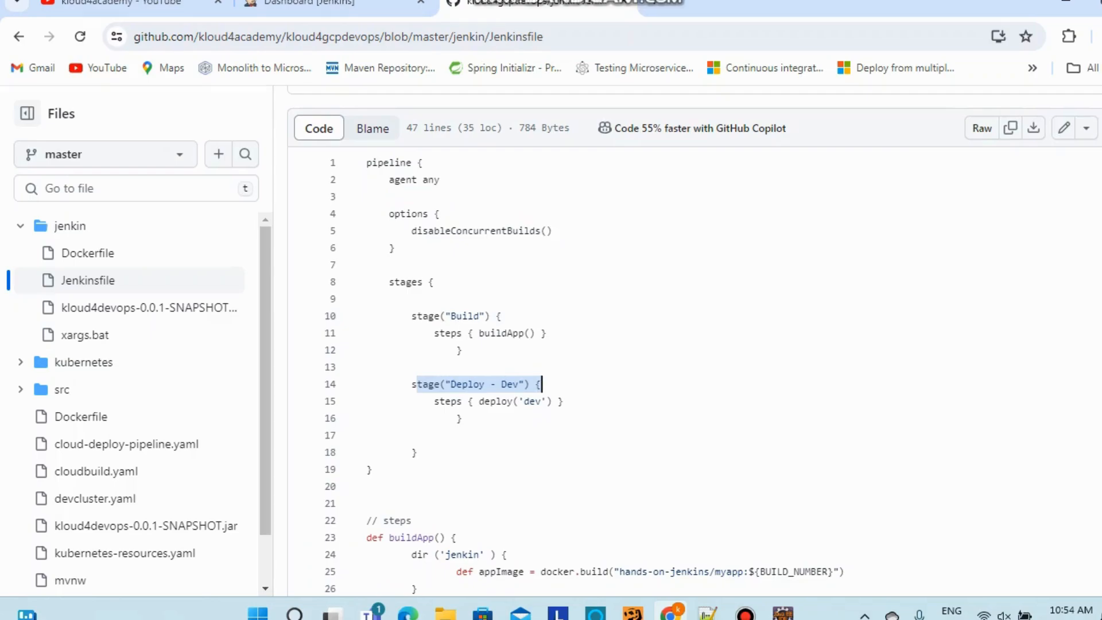
pyautogui.moveTo(406, 316); pyautogui.dragTo(501, 316)
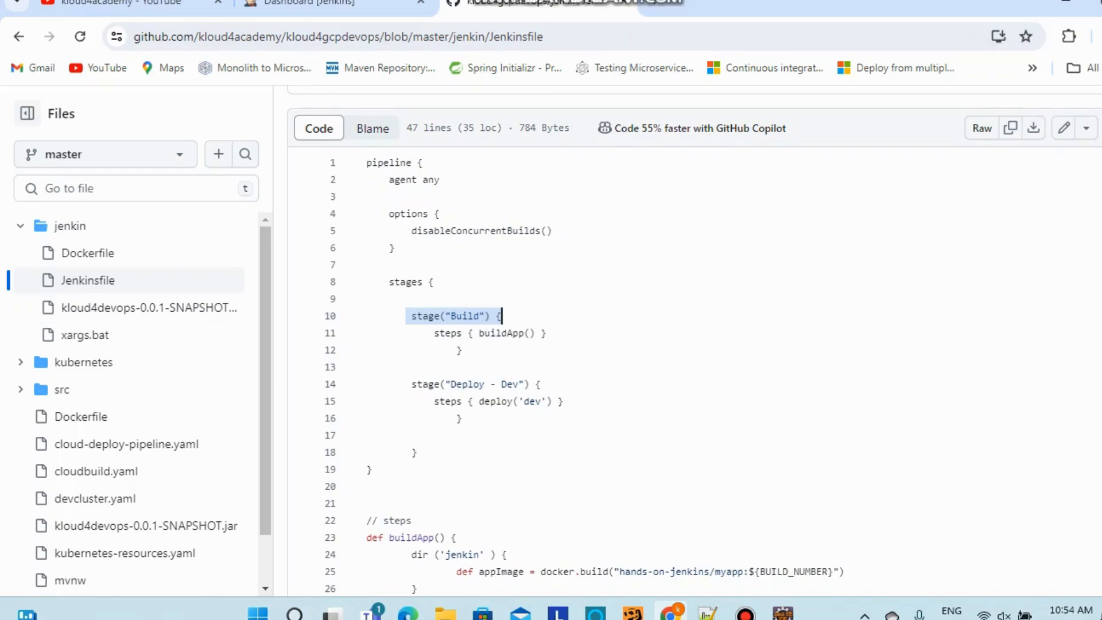
pyautogui.click(434, 333)
pyautogui.moveTo(479, 333); pyautogui.dragTo(525, 332)
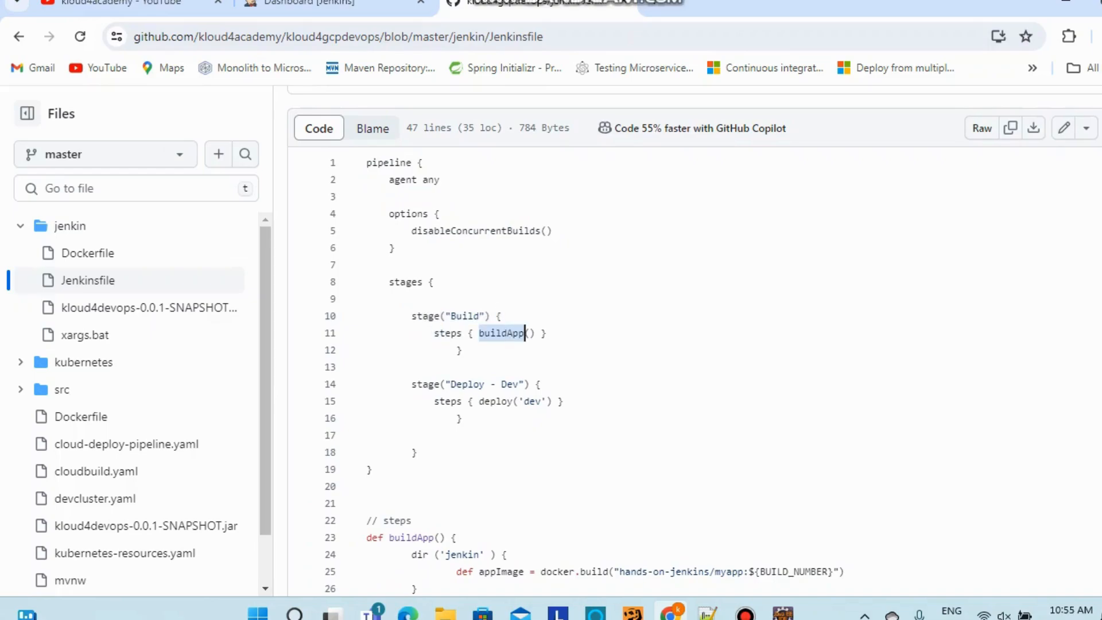
pyautogui.click(525, 333)
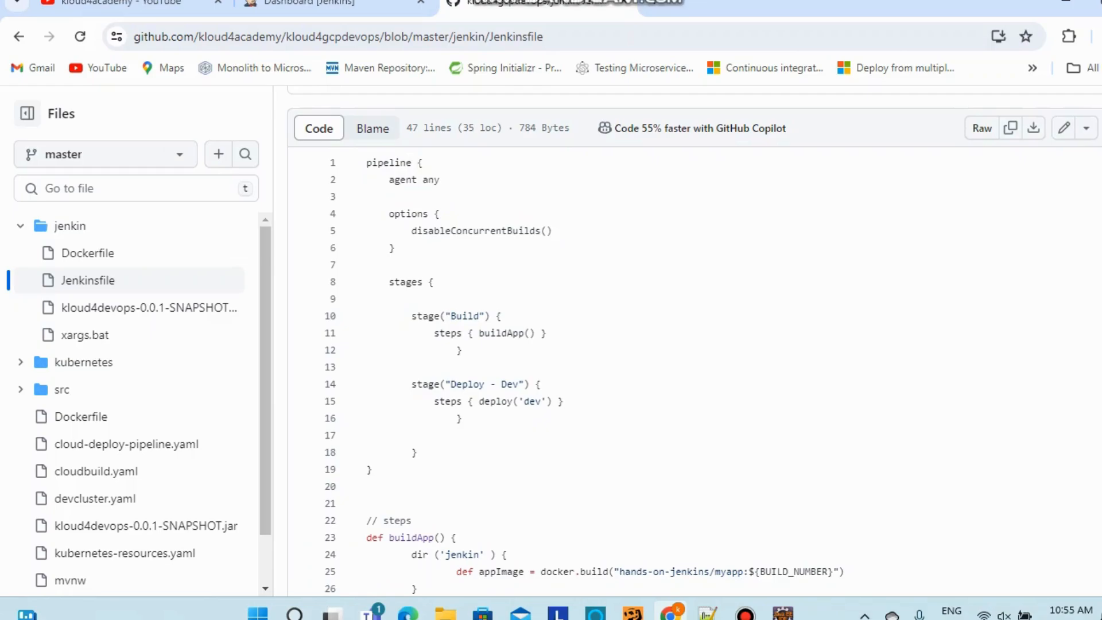
# Show references for 'jenkin' and the environment parameter, and highlight the docker image name on line 25
pyautogui.scroll(-4, 551, 378)
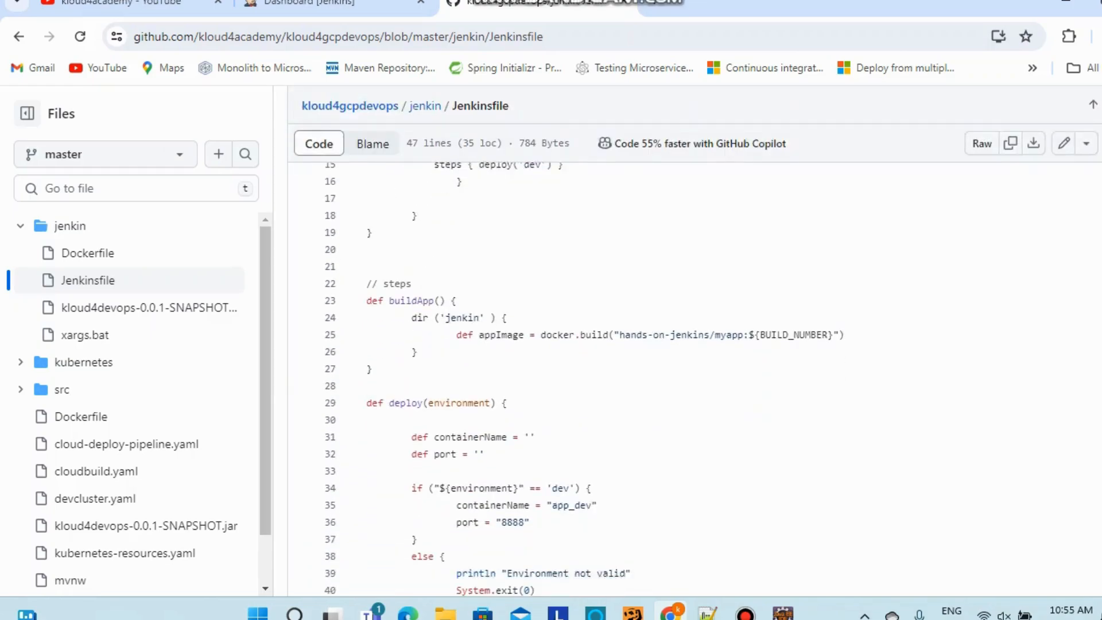
pyautogui.click(480, 298)
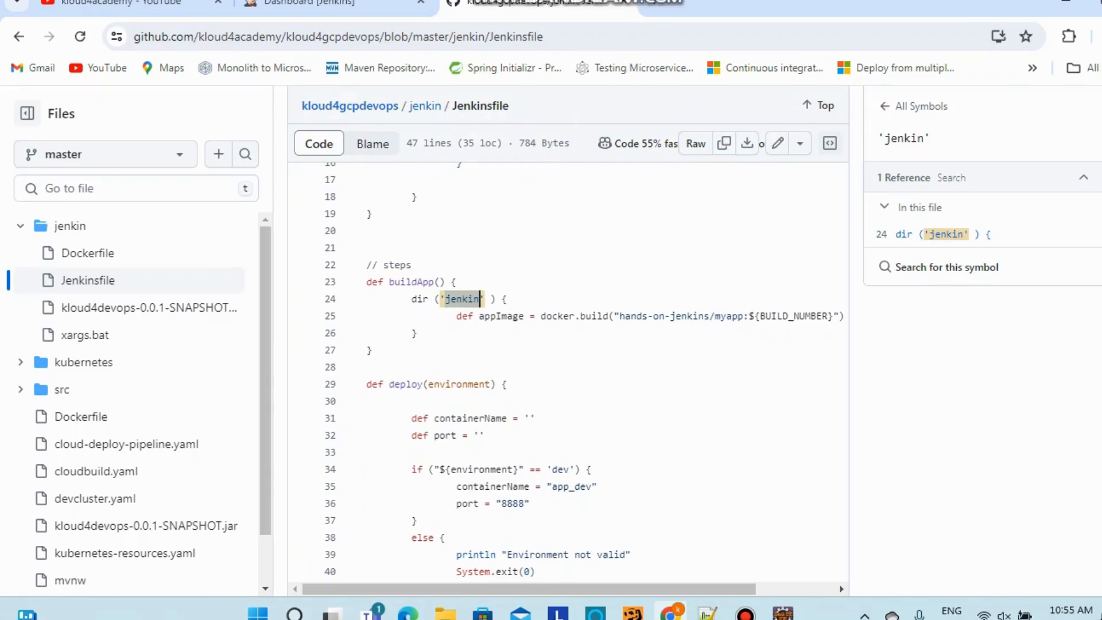
pyautogui.moveTo(620, 316); pyautogui.dragTo(828, 316)
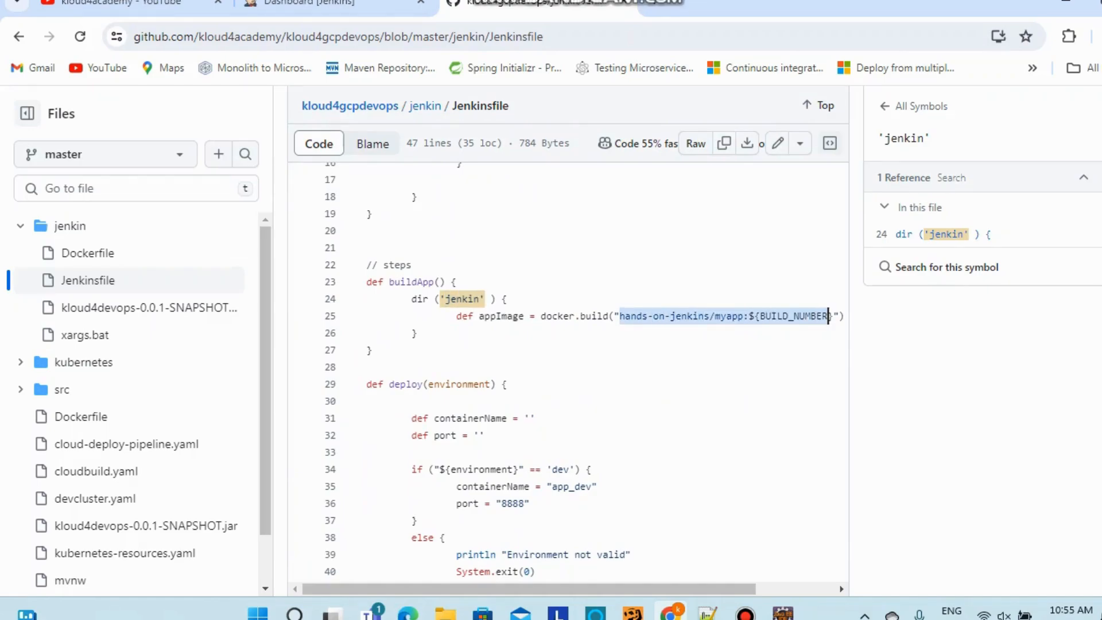
pyautogui.scroll(5, 568, 345)
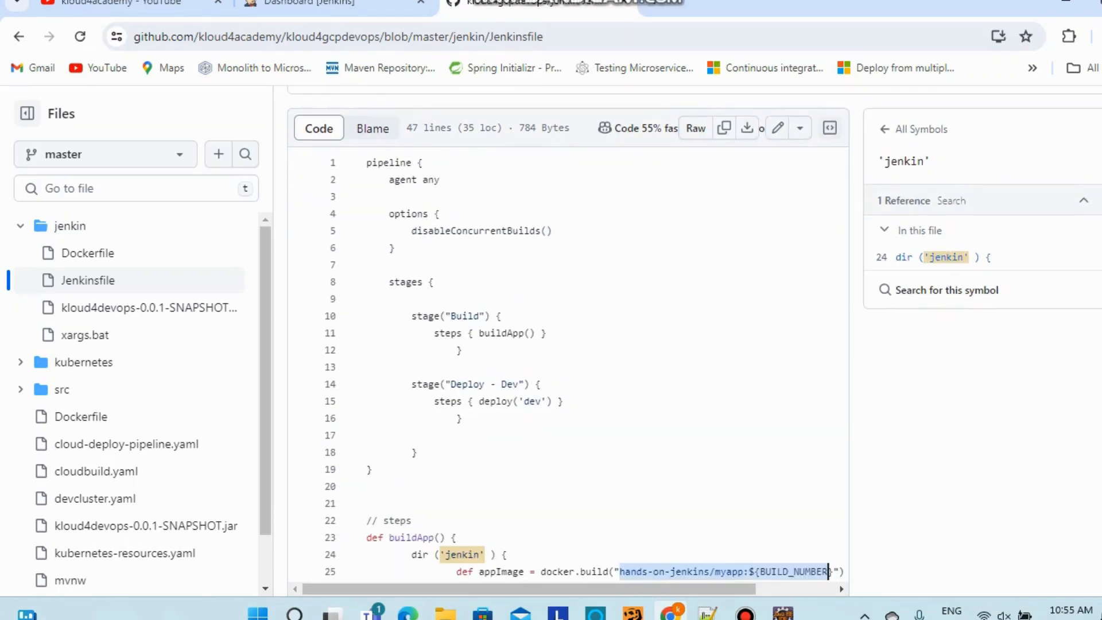
pyautogui.click(496, 400)
pyautogui.scroll(-5, 496, 400)
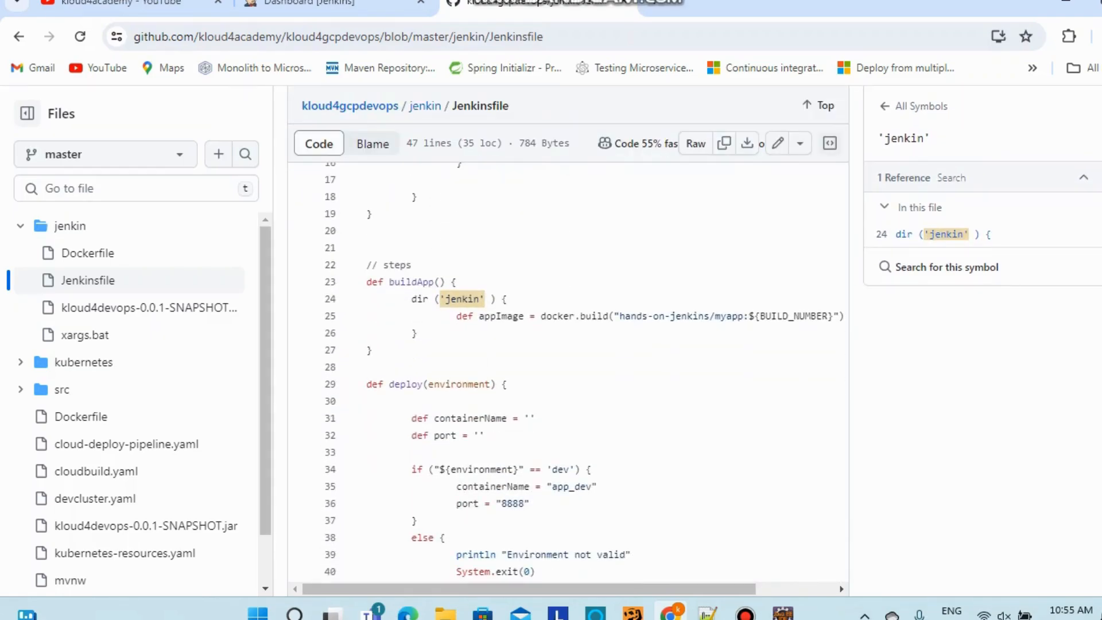
pyautogui.click(487, 384)
pyautogui.scroll(-3, 491, 384)
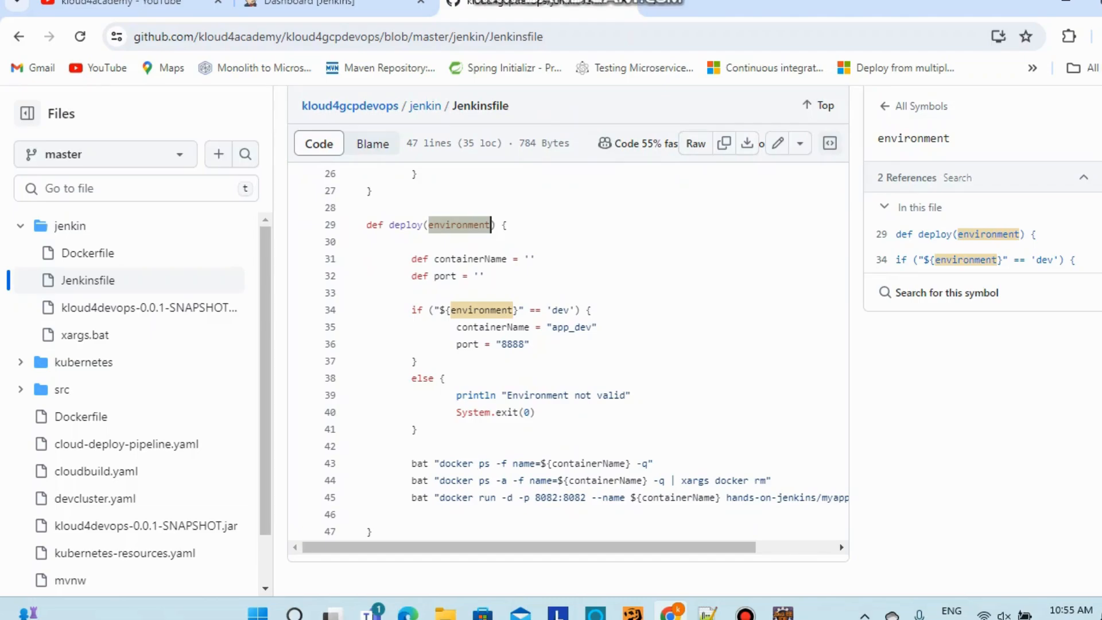
# Highlight the docker commands on lines 43–45, including bat, xargs and the 8082:8082 port mapping
pyautogui.moveTo(411, 463); pyautogui.dragTo(367, 514)
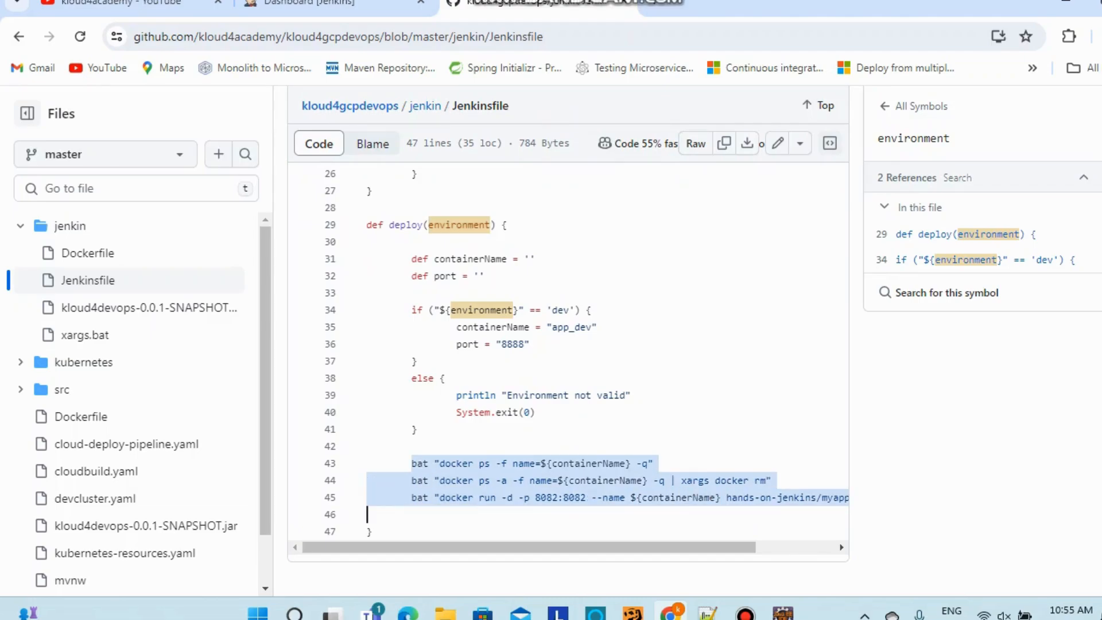
pyautogui.doubleClick(420, 463)
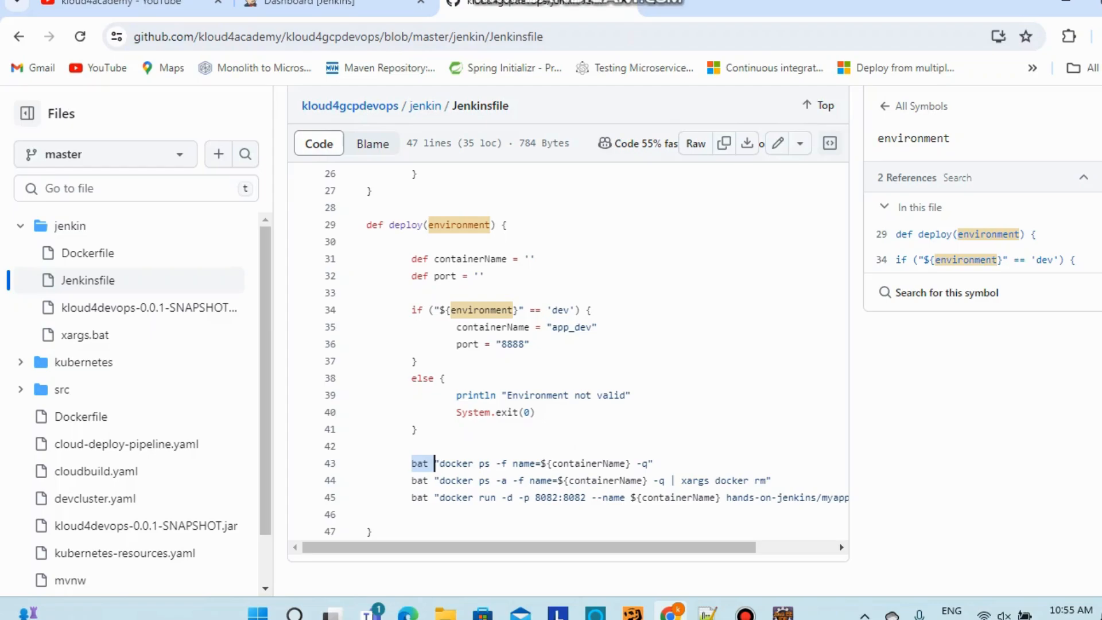
pyautogui.click(423, 462)
pyautogui.doubleClick(424, 463)
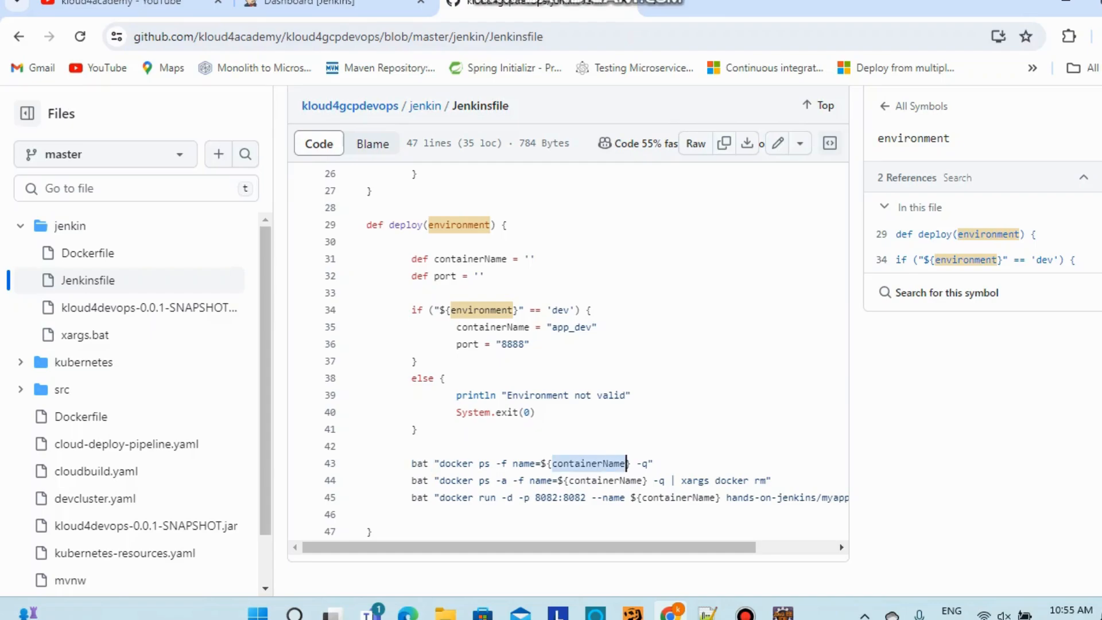
pyautogui.doubleClick(414, 480)
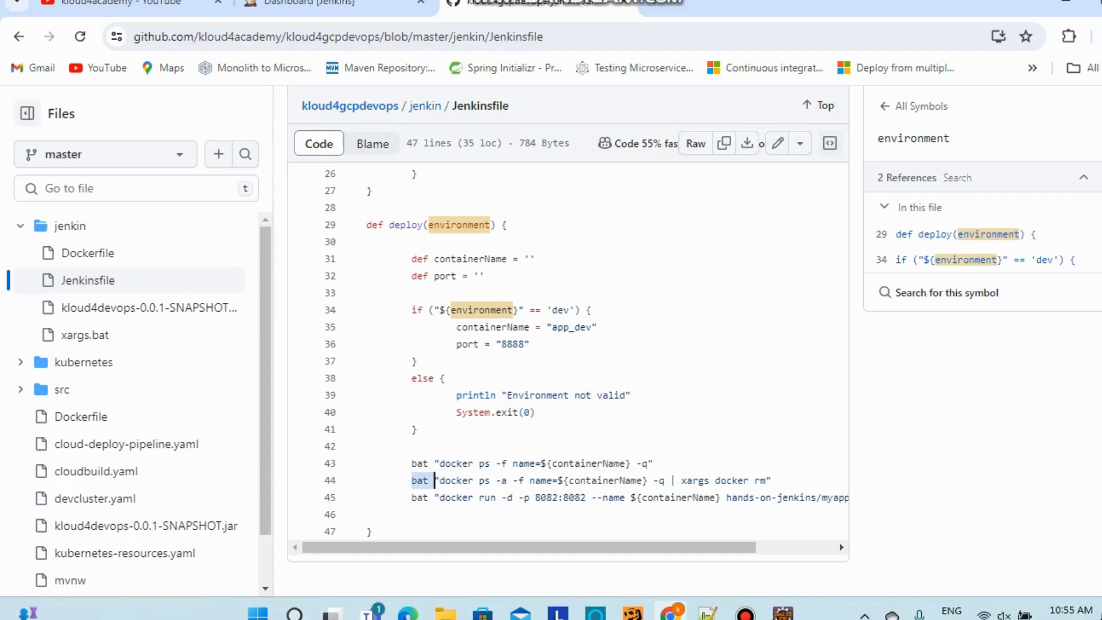
pyautogui.doubleClick(688, 481)
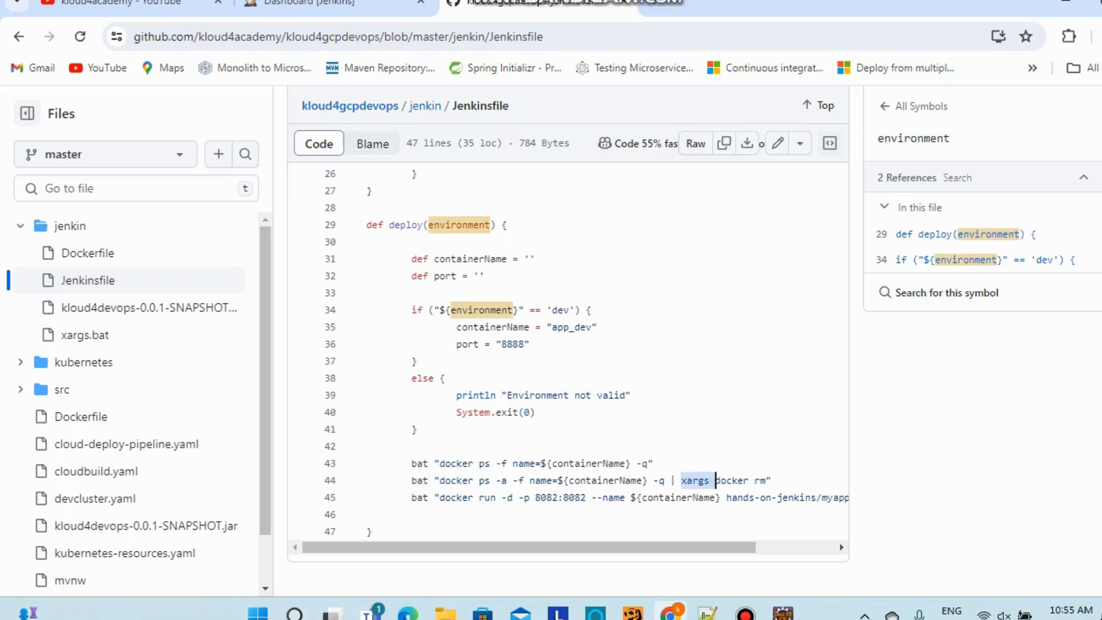
pyautogui.click(715, 480)
pyautogui.moveTo(551, 547); pyautogui.dragTo(589, 546)
pyautogui.moveTo(458, 497); pyautogui.dragTo(543, 497)
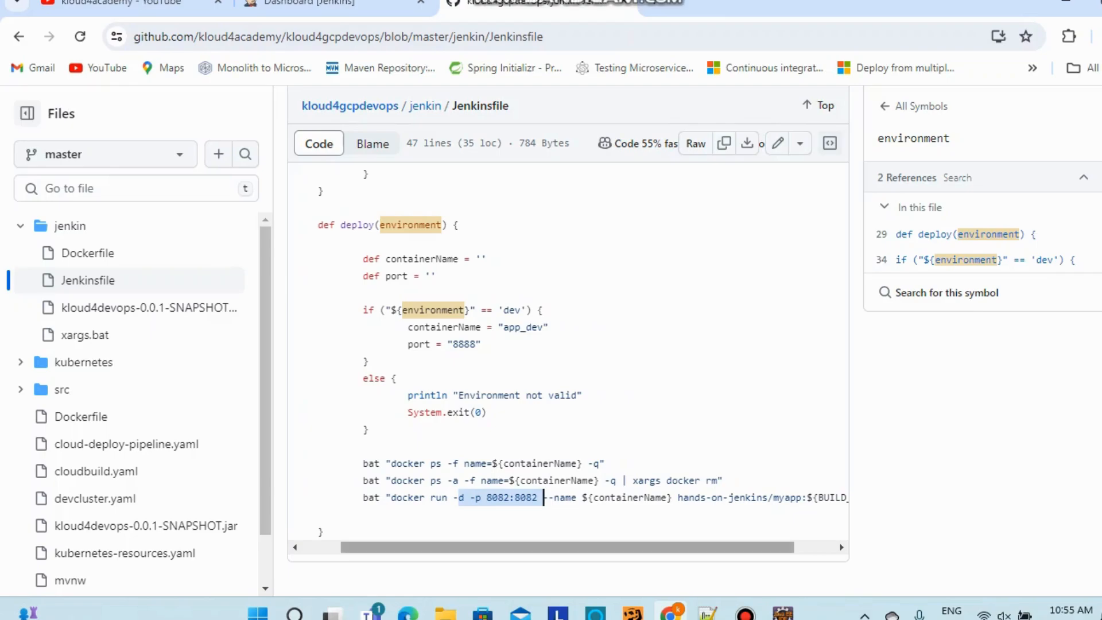
pyautogui.moveTo(551, 546); pyautogui.dragTo(592, 547)
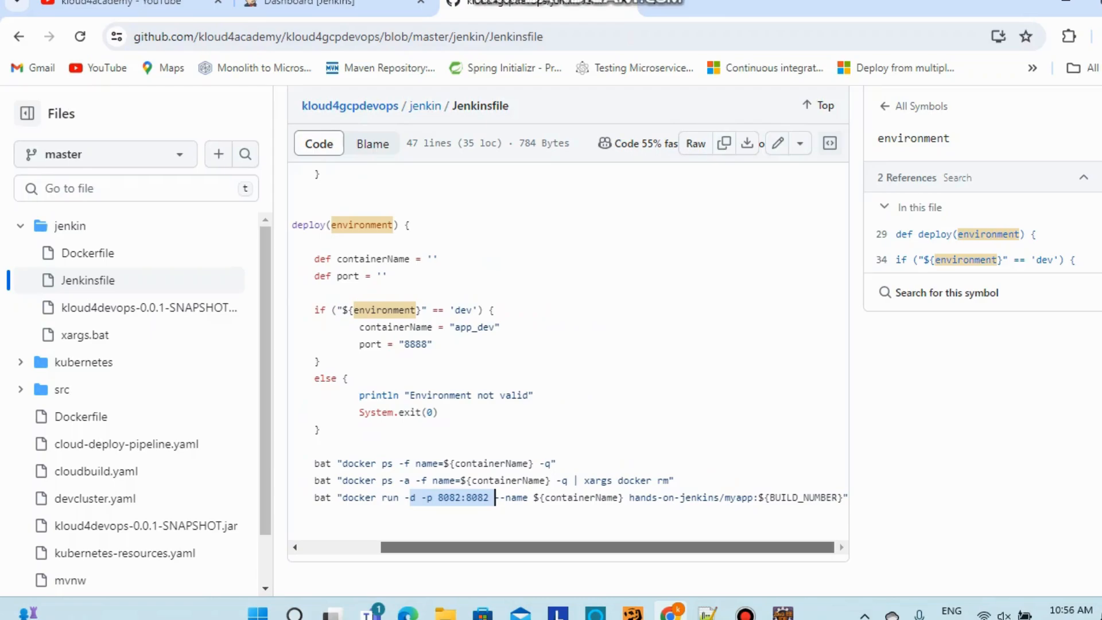
pyautogui.moveTo(592, 546); pyautogui.dragTo(534, 547)
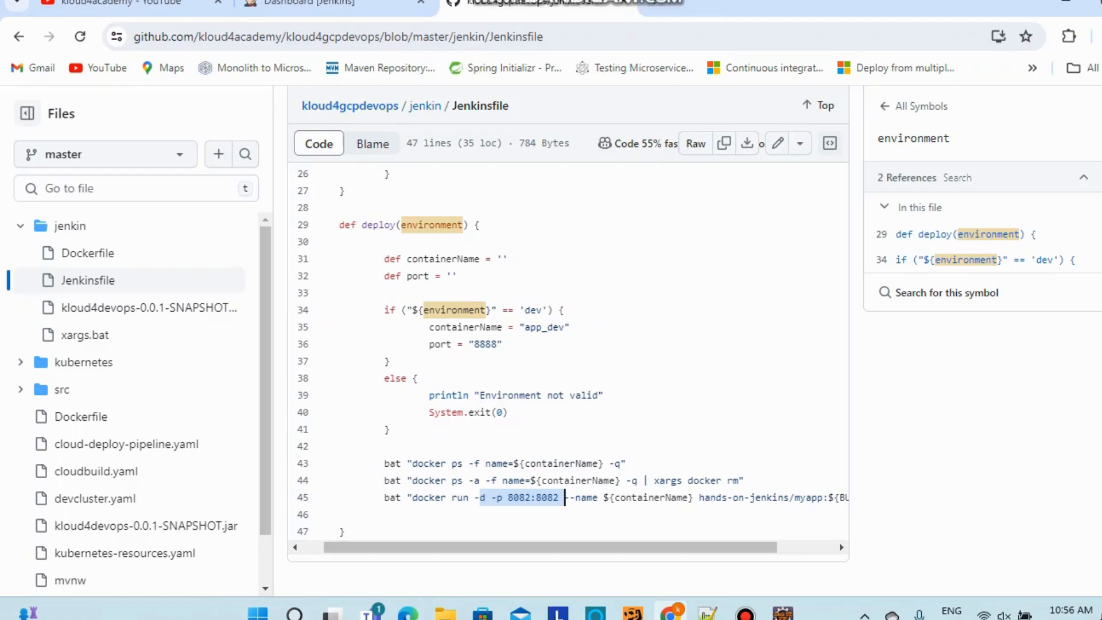
# Open the jenkin Dockerfile, then bring Eclipse IDE to the front
pyautogui.scroll(7, 564, 497)
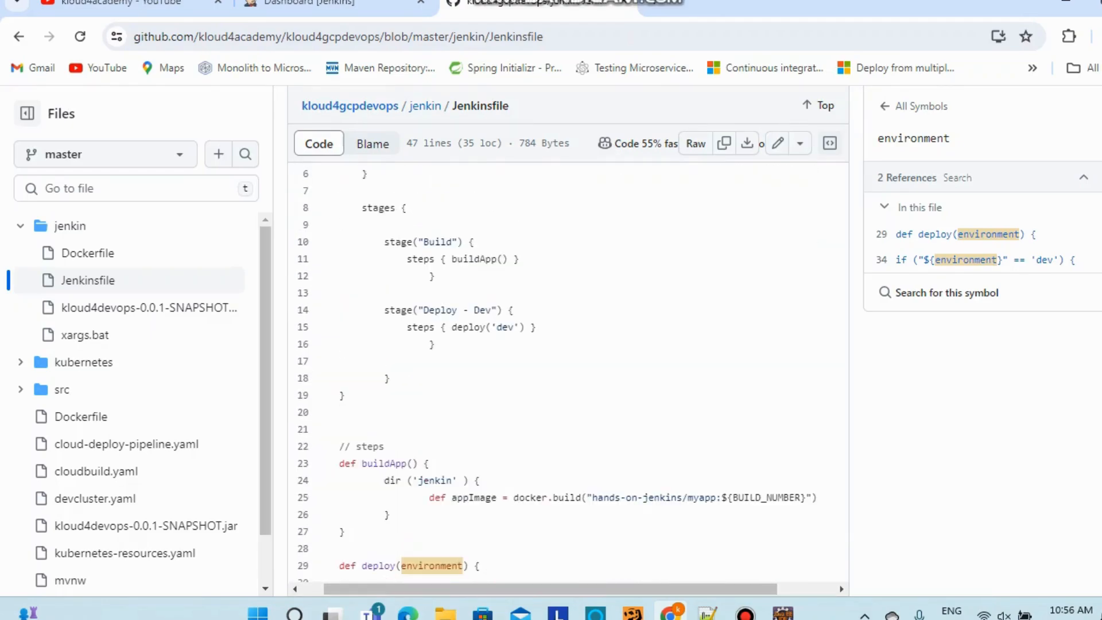
pyautogui.scroll(3, 565, 497)
pyautogui.scroll(-10, 564, 497)
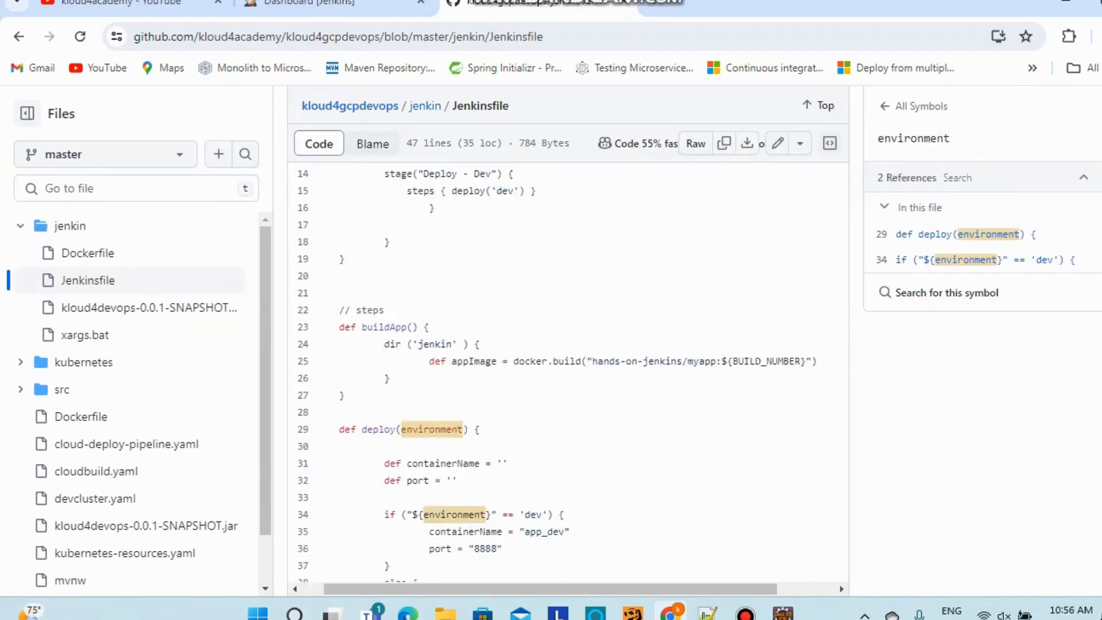
pyautogui.scroll(10, 565, 497)
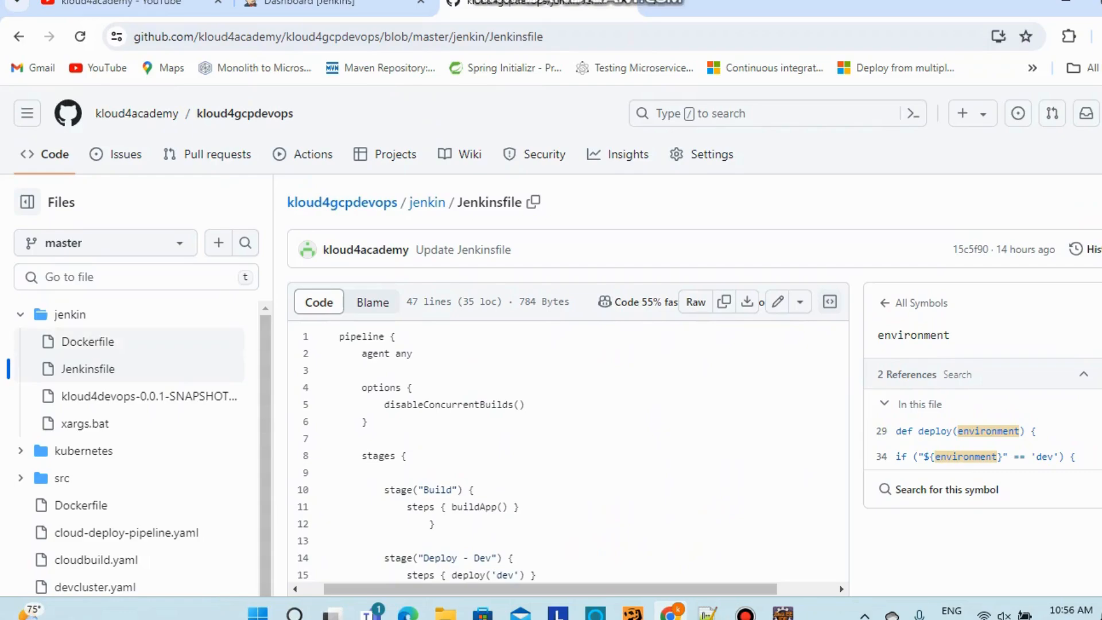
pyautogui.click(88, 342)
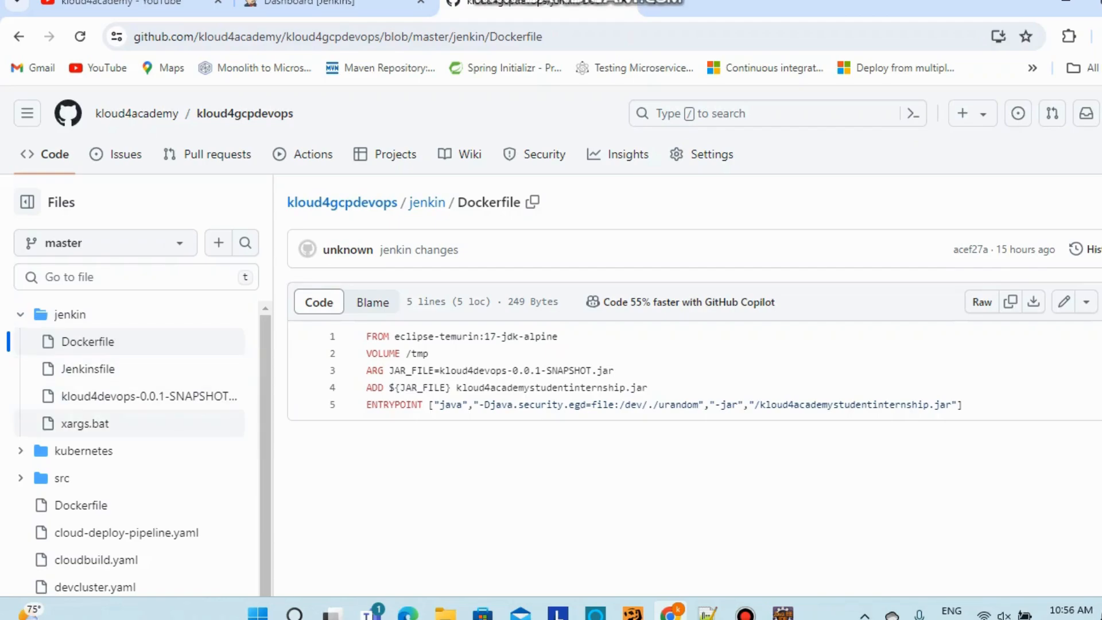
pyautogui.click(782, 613)
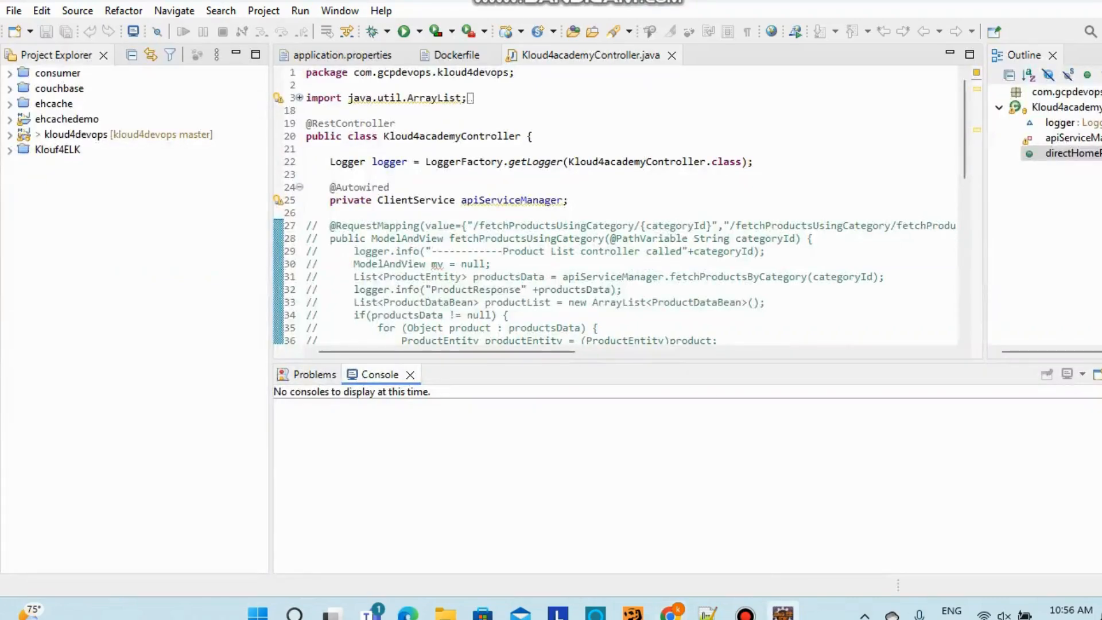
# Browse kloud4devops' Java package, then open src/main/resources/application.properties at the server.port=8082 line
pyautogui.click(9, 134)
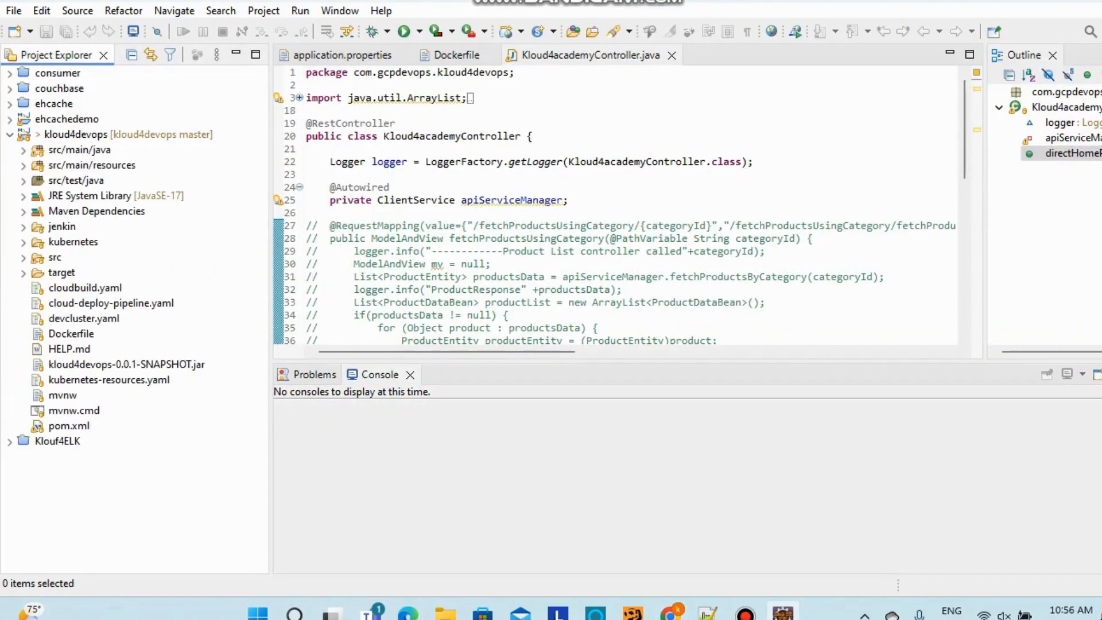
pyautogui.click(23, 151)
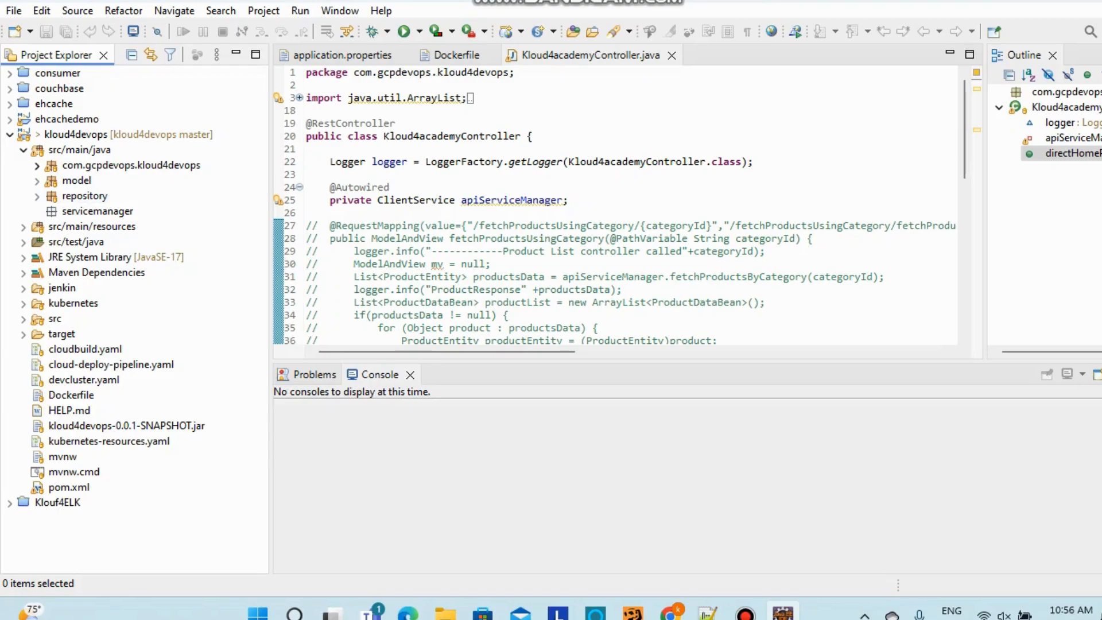
pyautogui.click(36, 165)
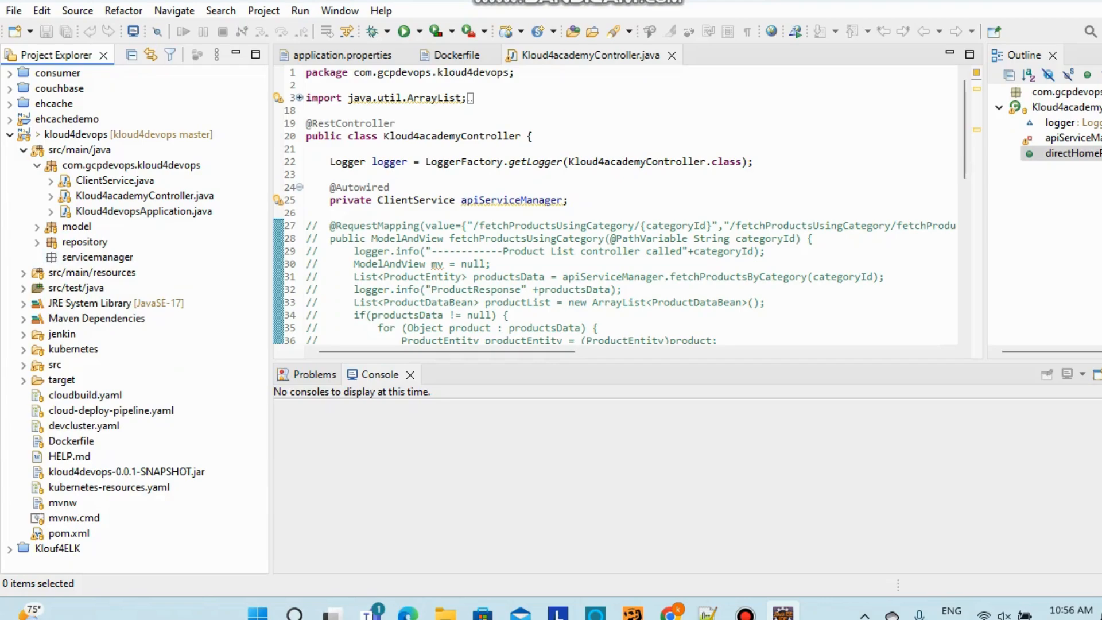
pyautogui.click(23, 149)
pyautogui.click(23, 165)
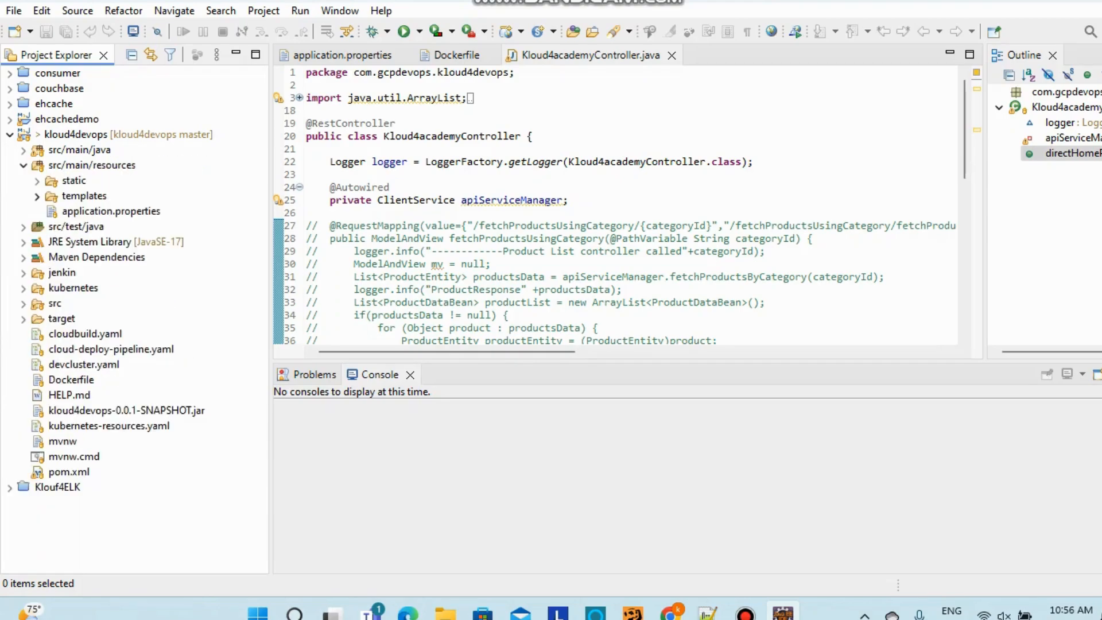
pyautogui.doubleClick(111, 211)
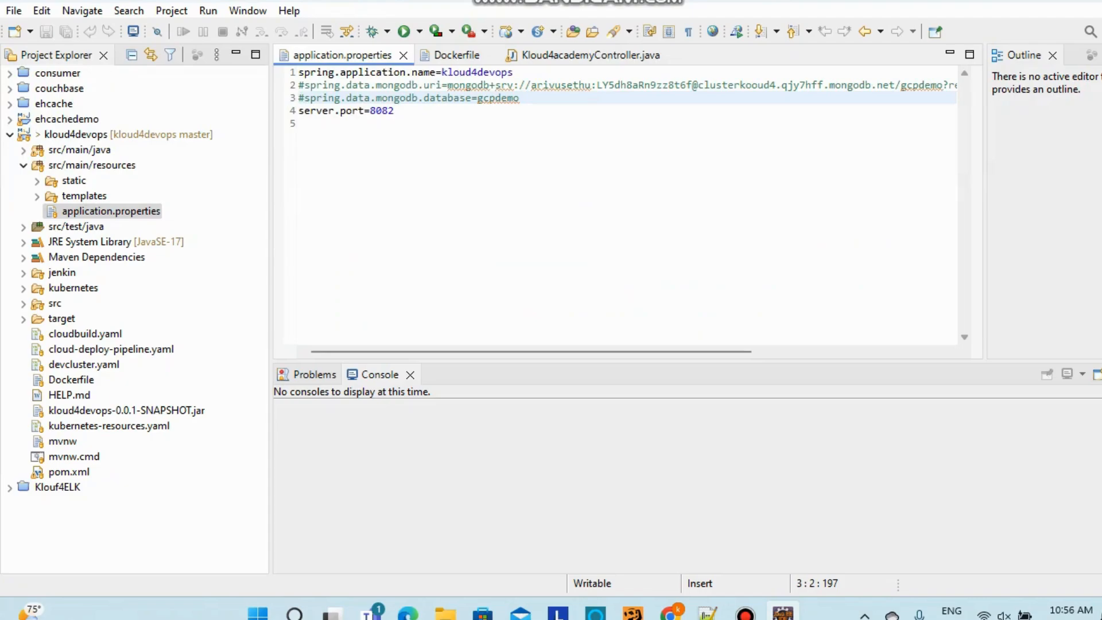
pyautogui.click(395, 111)
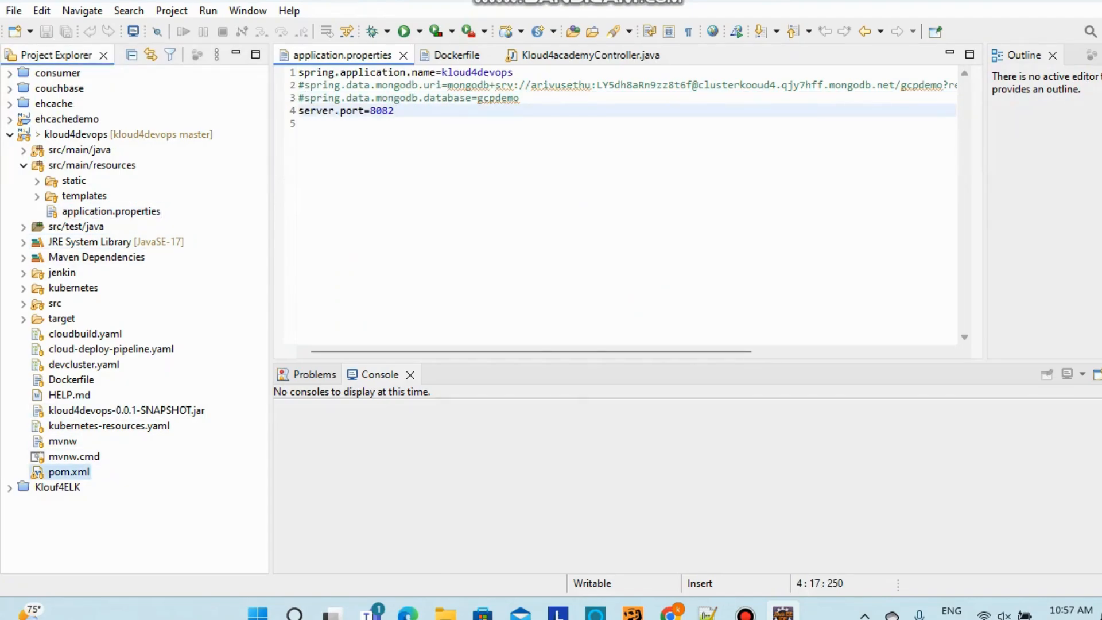
# Run a Maven build on pom.xml with the 'package' goal
pyautogui.rightClick(70, 472)
pyautogui.moveTo(118, 388)
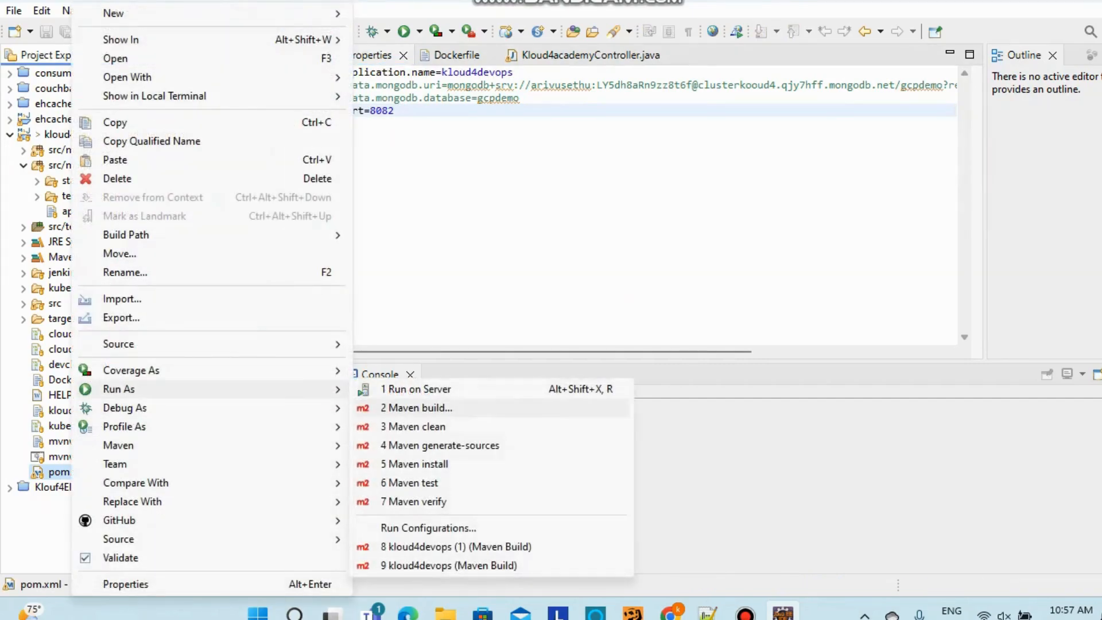
pyautogui.click(436, 405)
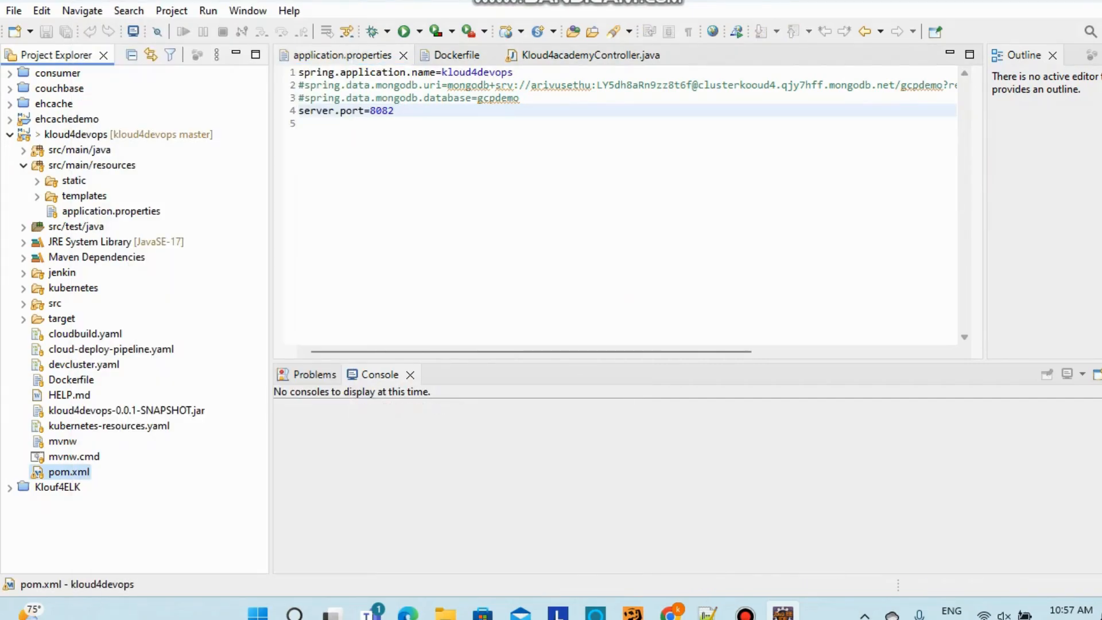
pyautogui.write('pack')
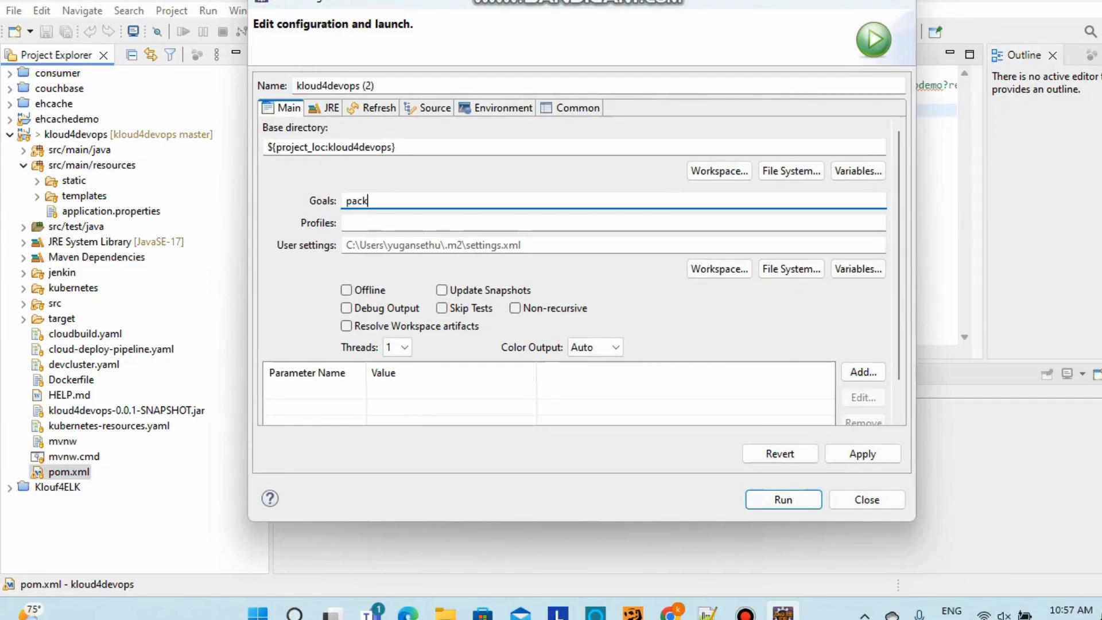
pyautogui.write('age')
pyautogui.click(783, 499)
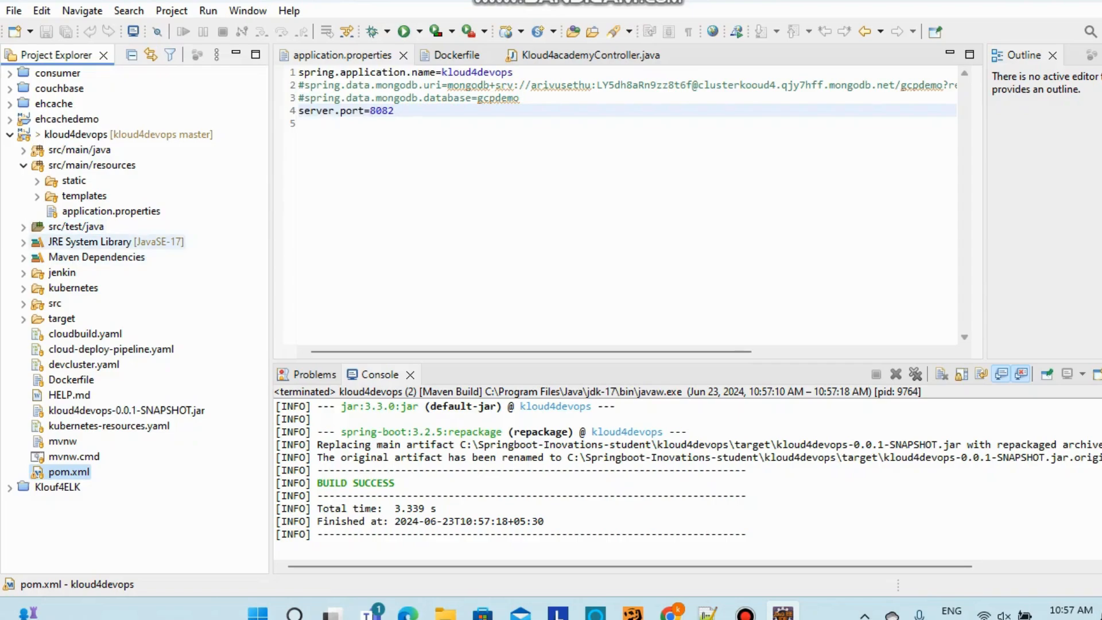
# Check the built SNAPSHOT jar in target and the jar in the jenkin folder, then return to Chrome
pyautogui.click(24, 319)
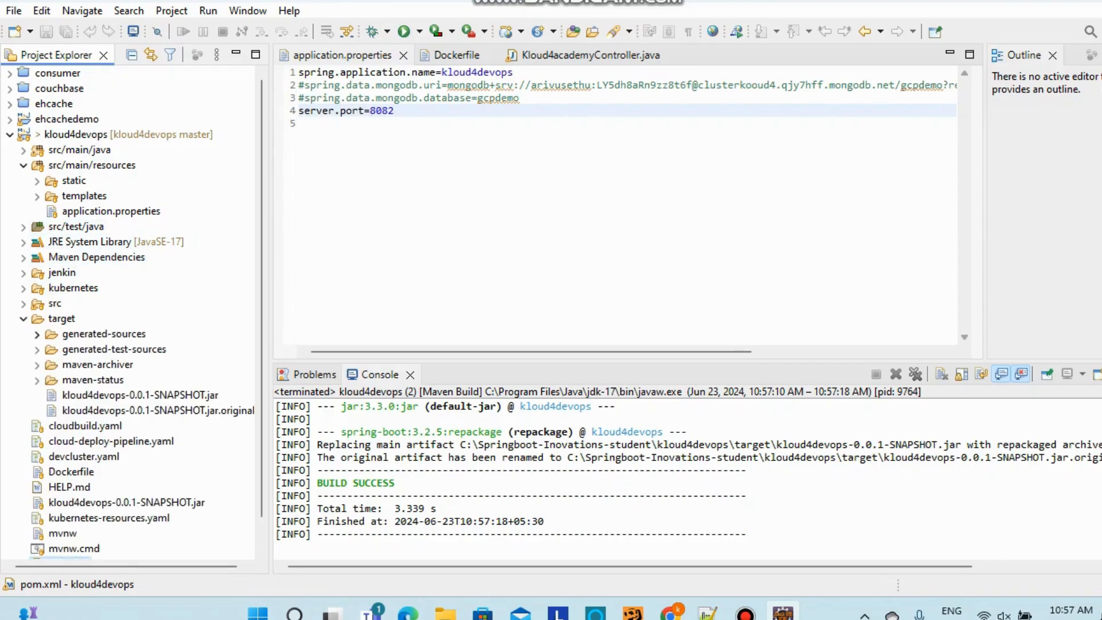
pyautogui.click(140, 395)
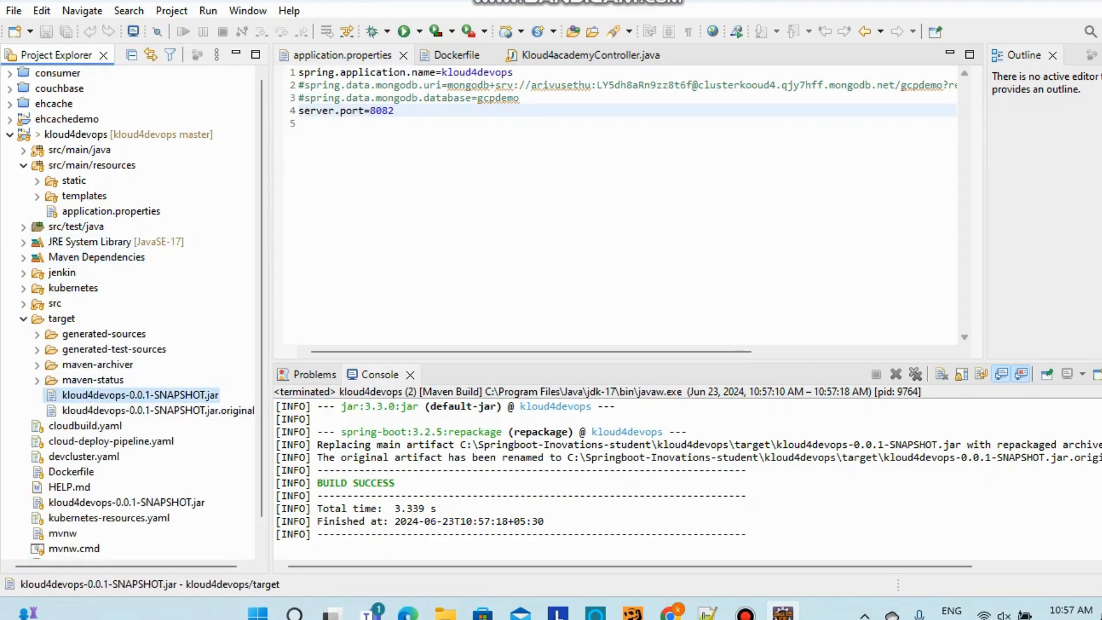
pyautogui.click(23, 319)
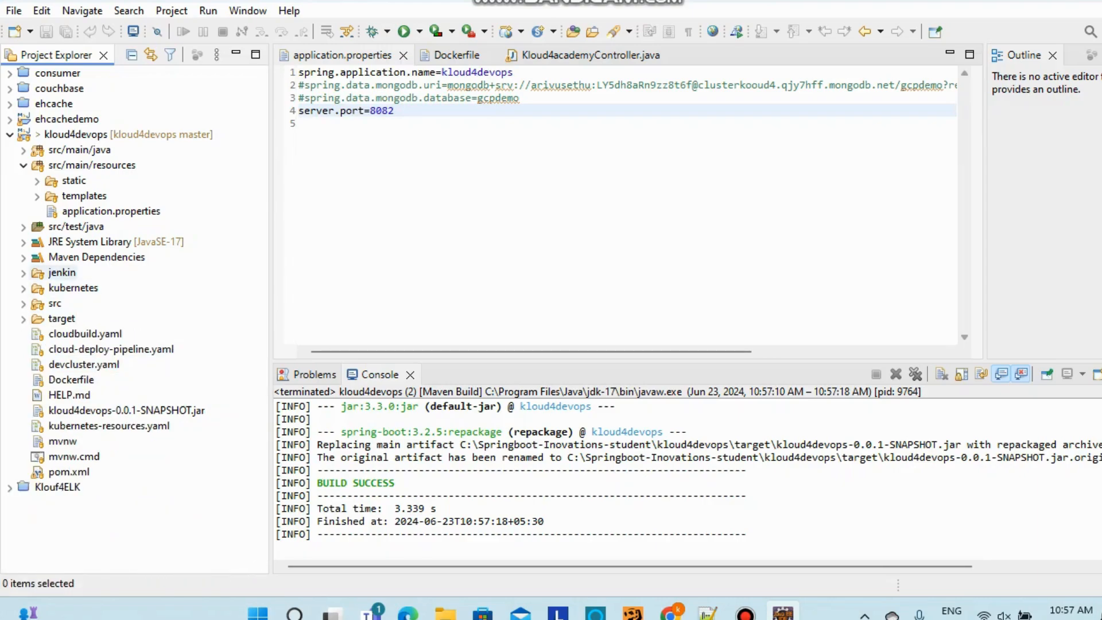
pyautogui.click(23, 272)
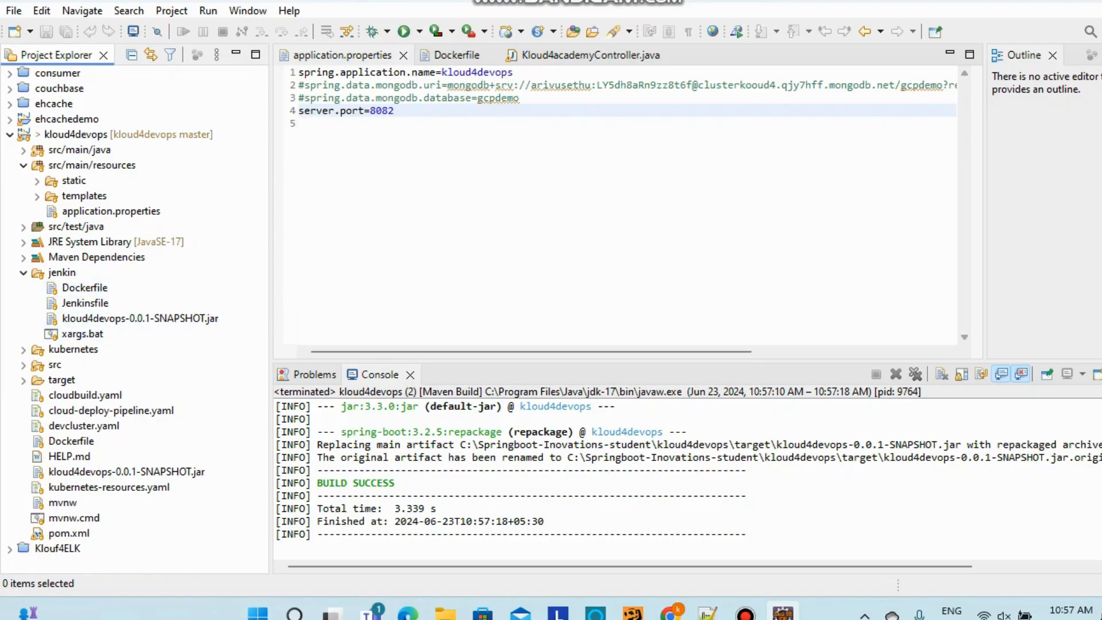
pyautogui.click(140, 318)
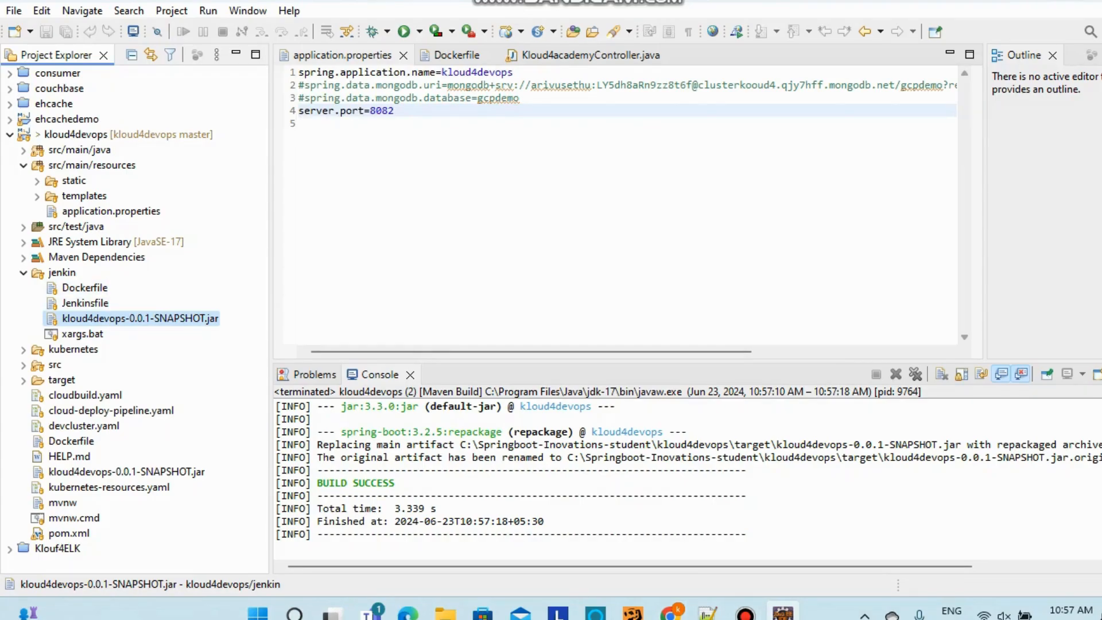
pyautogui.click(670, 614)
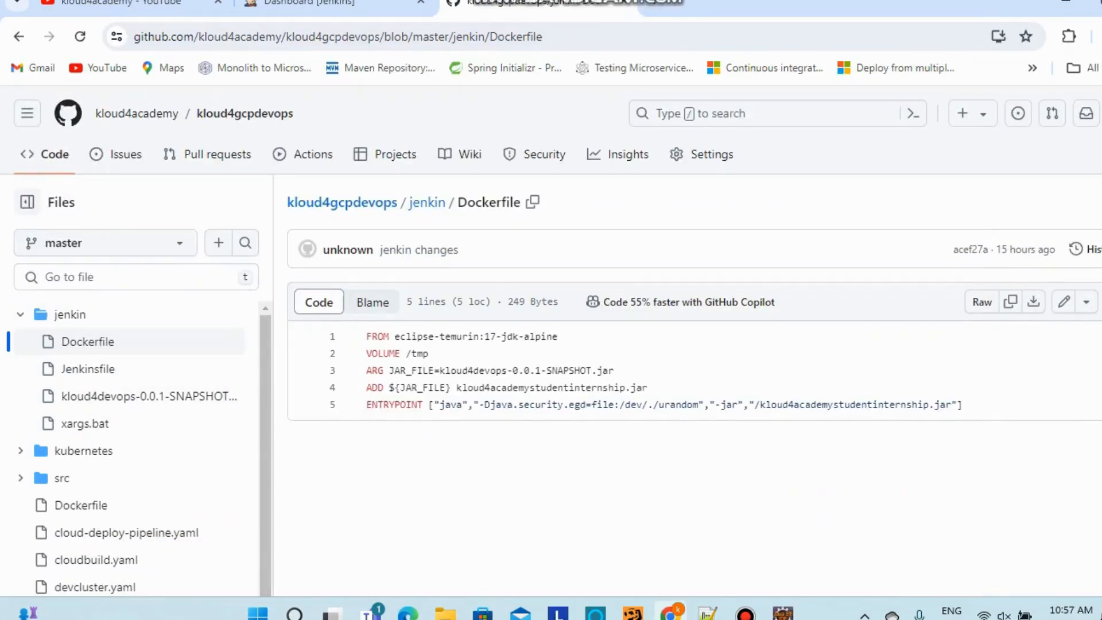
# Open jenkin/Jenkinsfile, highlight 'xargs' on line 44, and start a blank tab
pyautogui.click(88, 369)
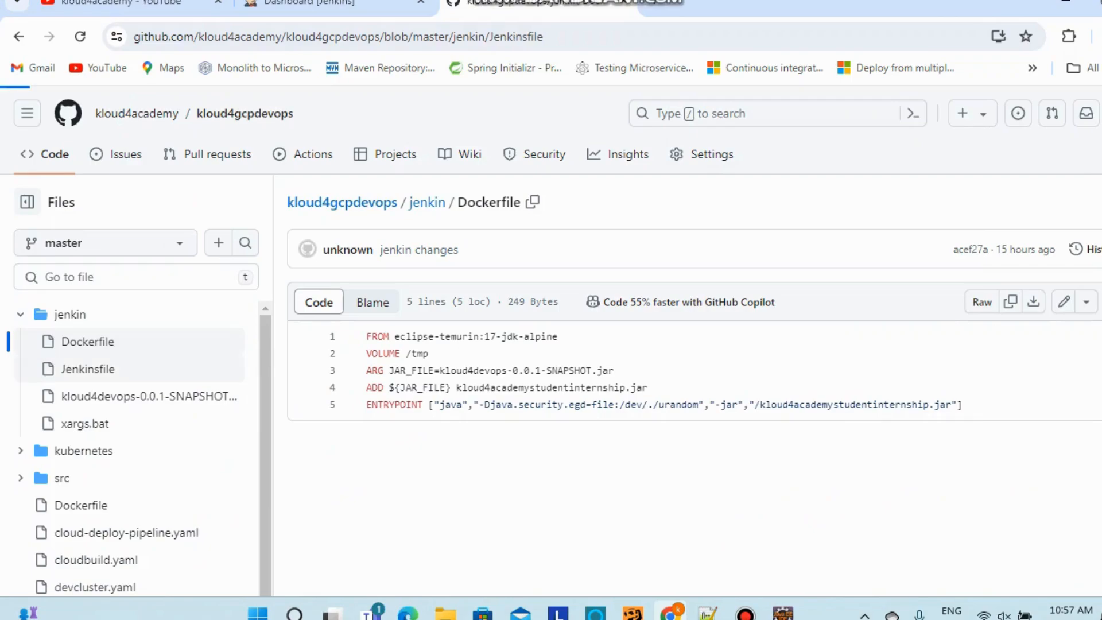
pyautogui.scroll(-10, 694, 373)
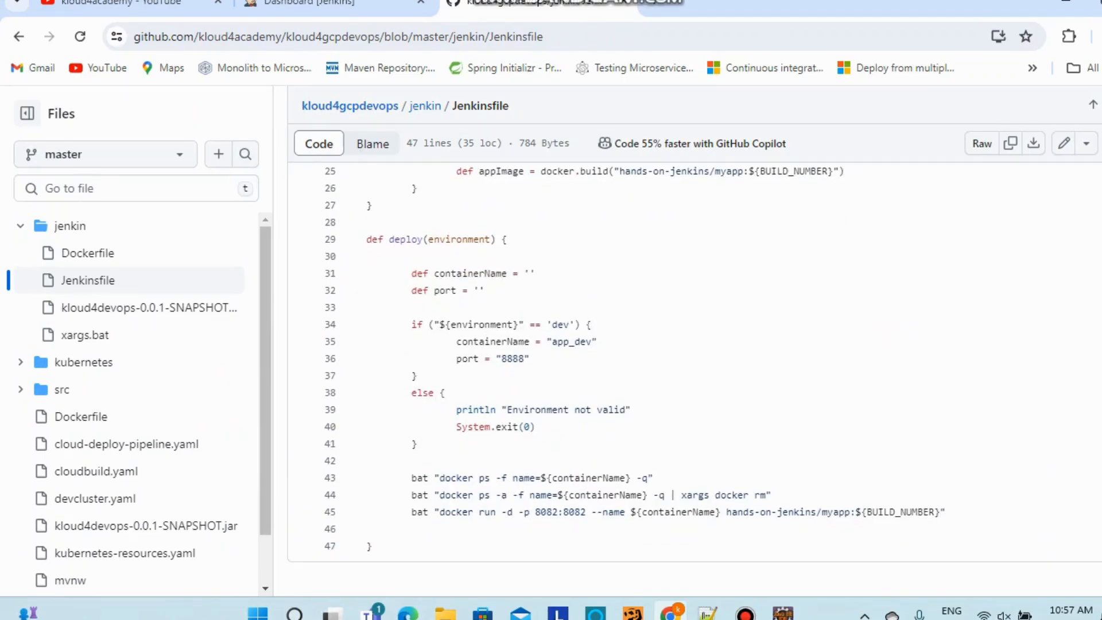
pyautogui.moveTo(680, 495); pyautogui.dragTo(709, 495)
pyautogui.hotkey('ctrl', 't')
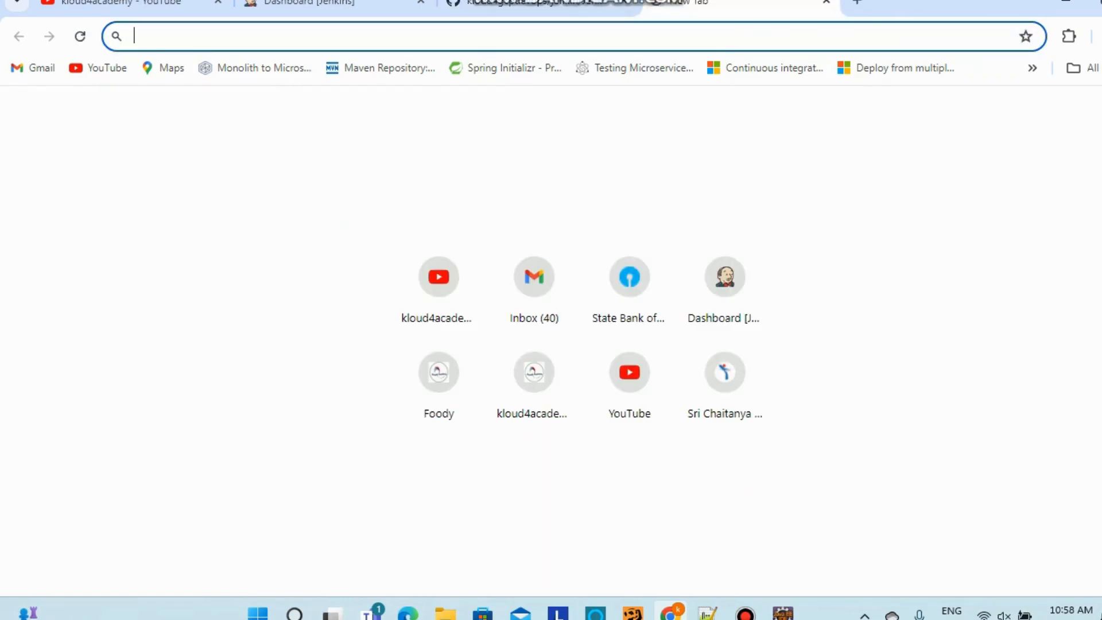
# Search the web for 'xargs for windows' and skim the results
pyautogui.write('xargs ')
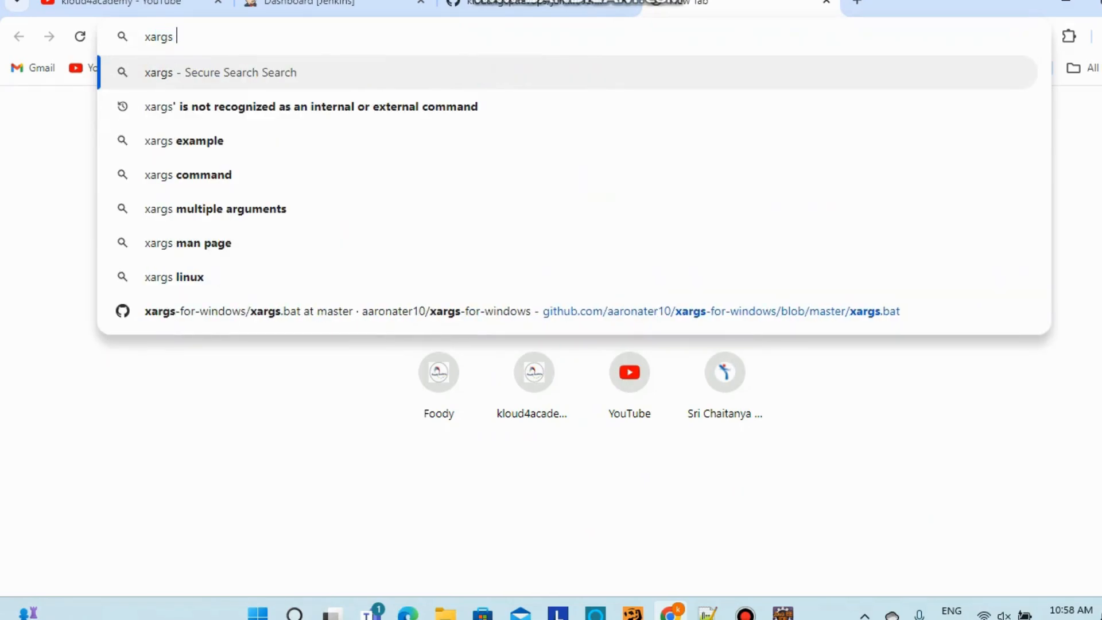
pyautogui.write('for windows')
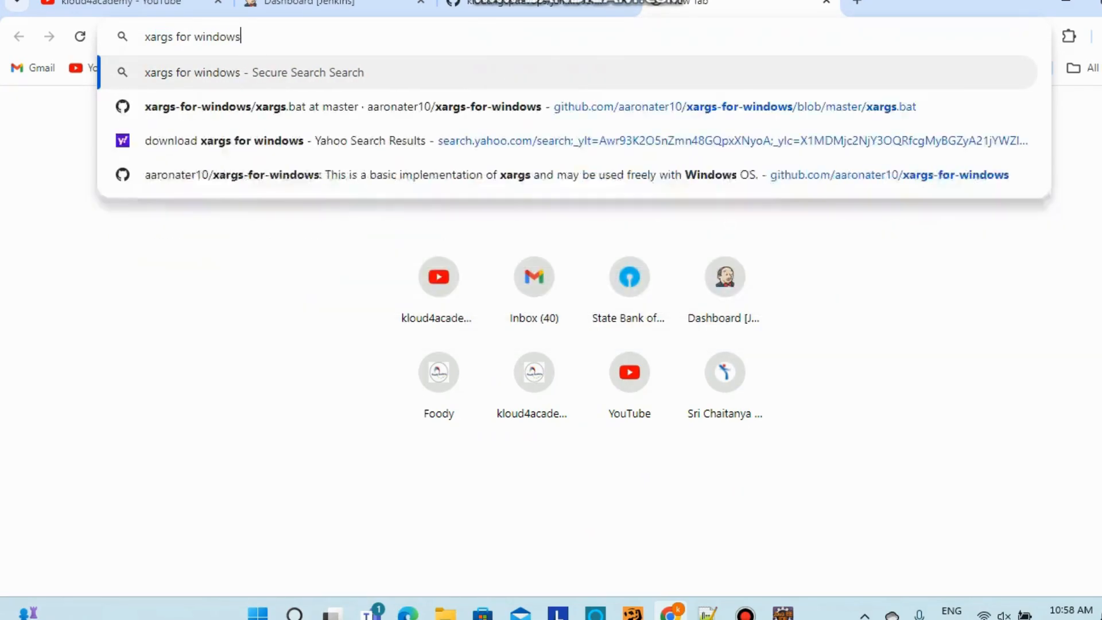
pyautogui.press('Return')
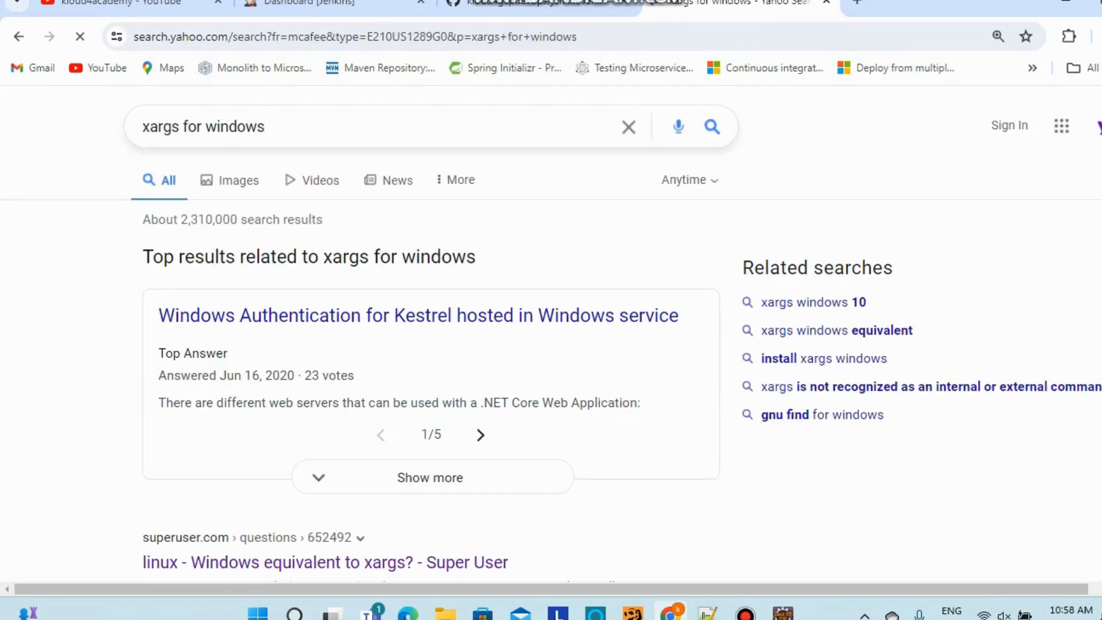
pyautogui.scroll(-9, 431, 344)
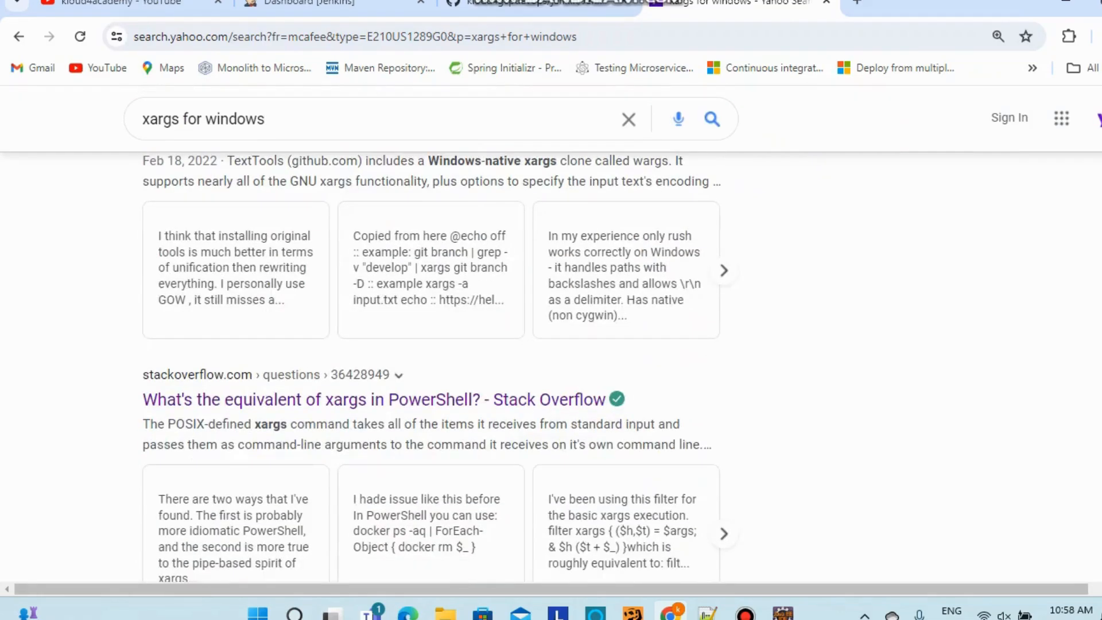
pyautogui.scroll(-7, 431, 367)
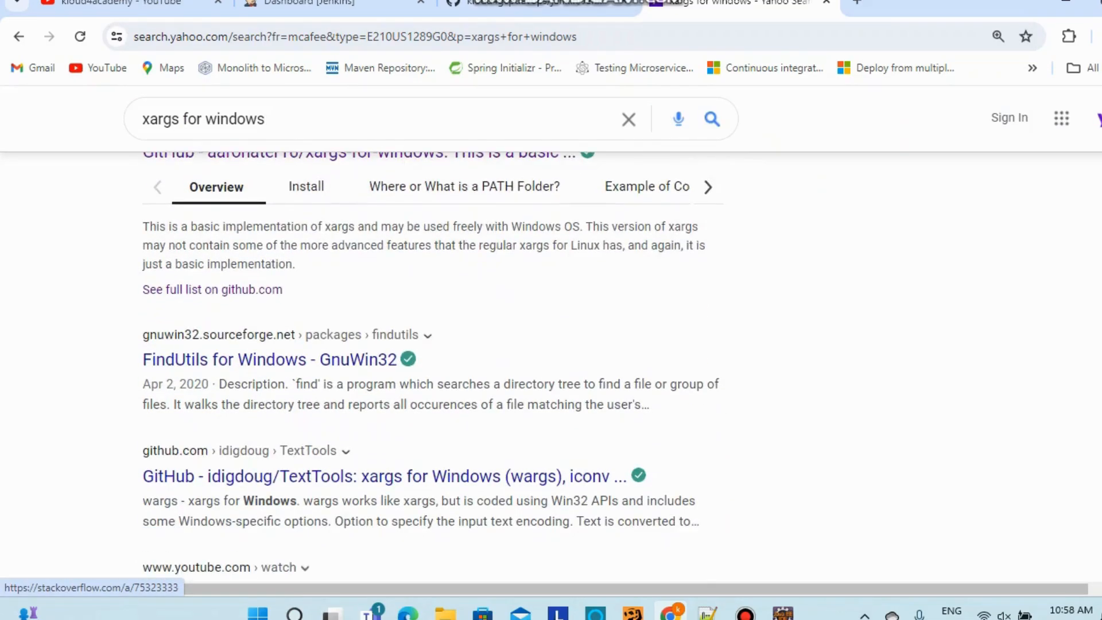
pyautogui.scroll(12, 430, 345)
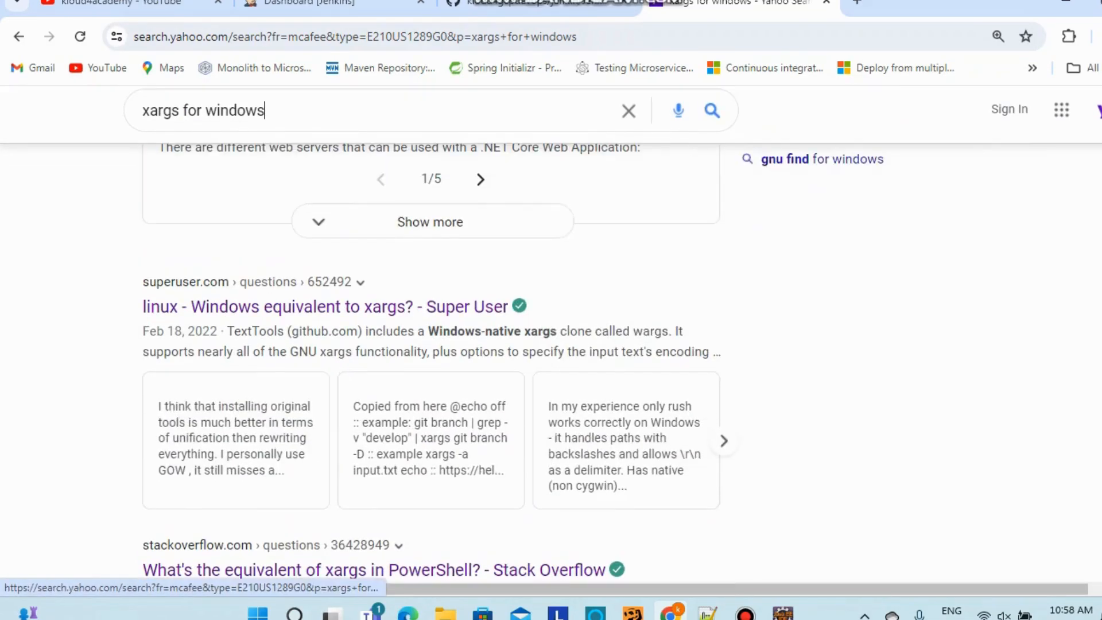
pyautogui.scroll(5, 430, 345)
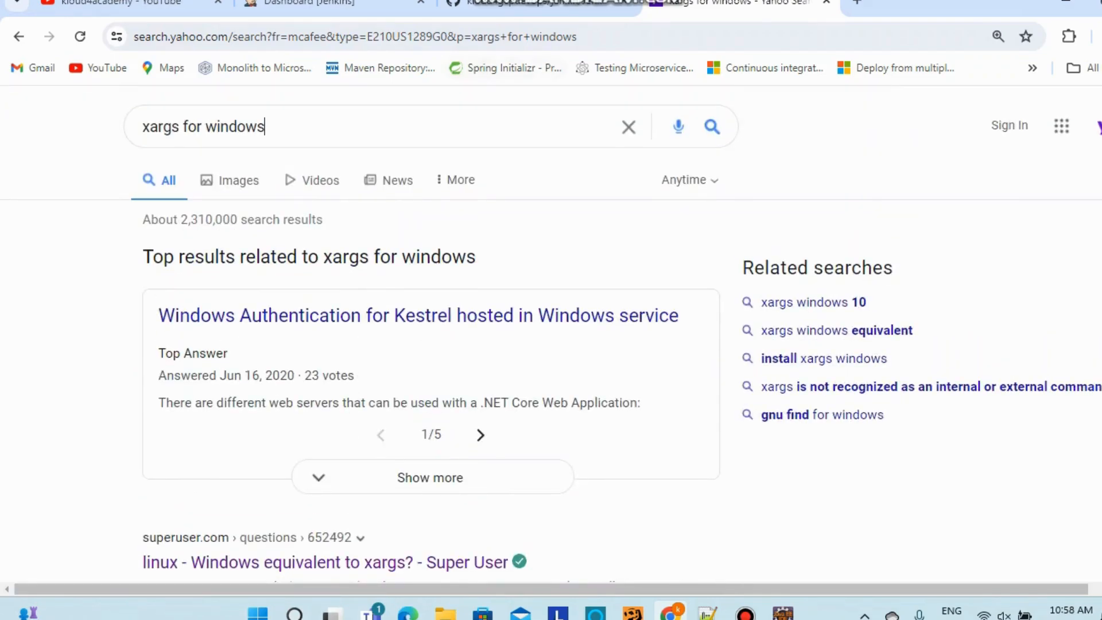
# Refine to 'download xargs for windows', open the xargs-for-windows GitHub result, and return to the Jenkinsfile
pyautogui.click(143, 127)
pyautogui.write('download')
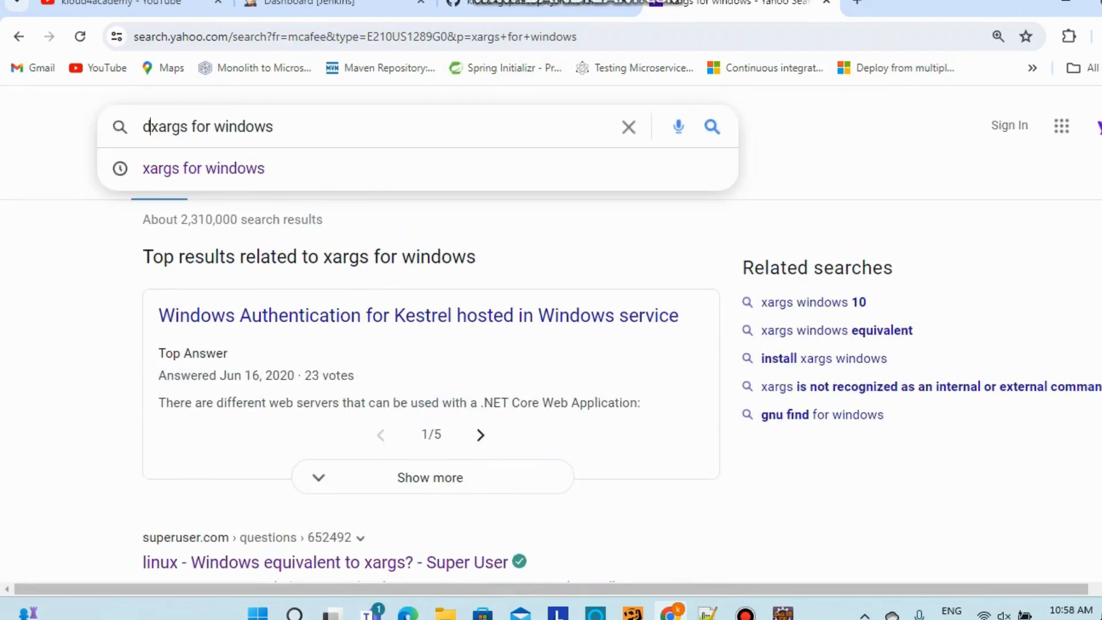
pyautogui.press('Return')
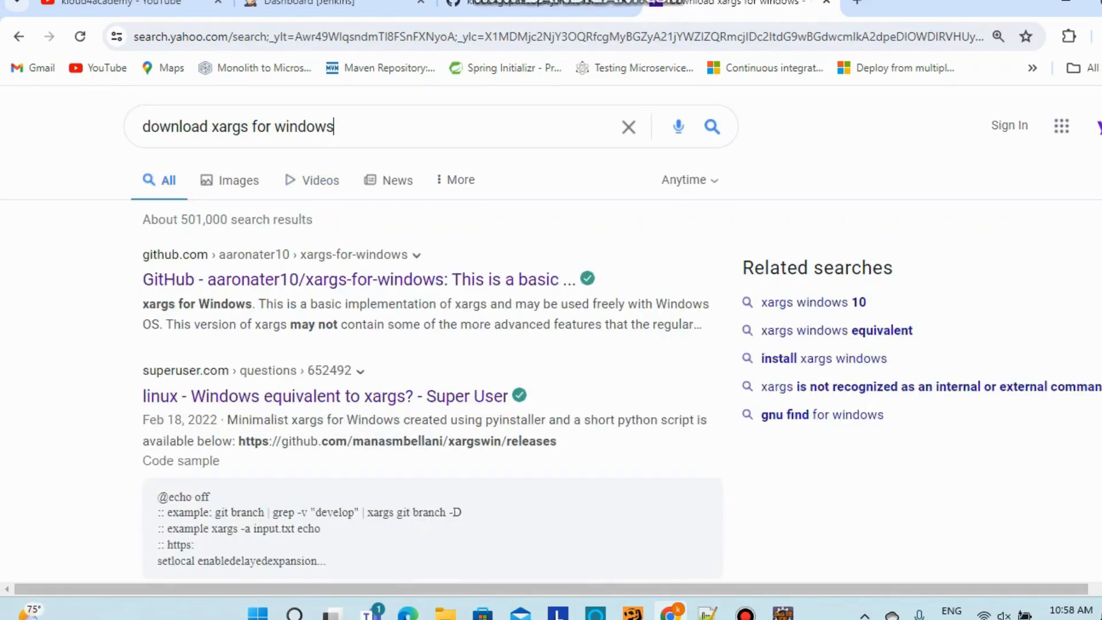
pyautogui.scroll(-1, 430, 344)
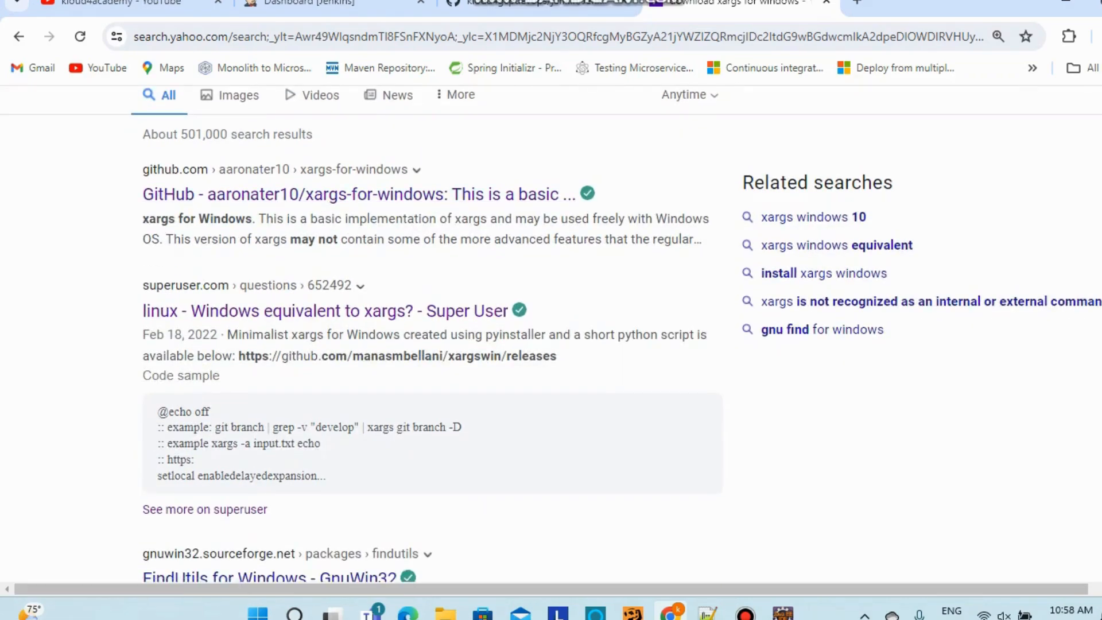
pyautogui.click(345, 192)
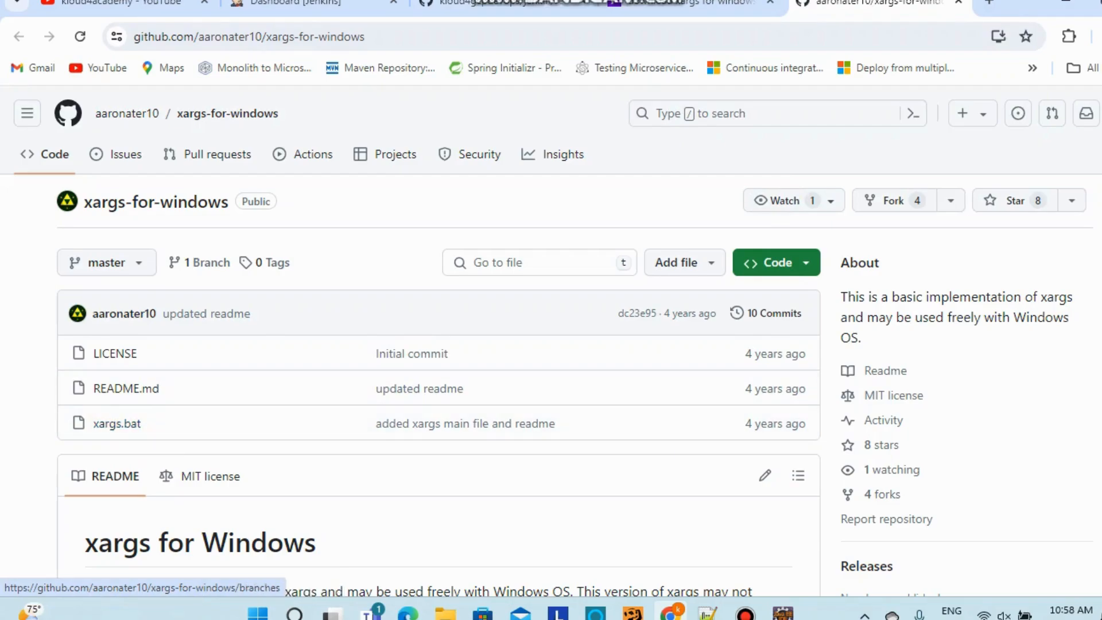
pyautogui.hotkey('ctrl', 'shift', 'Tab')
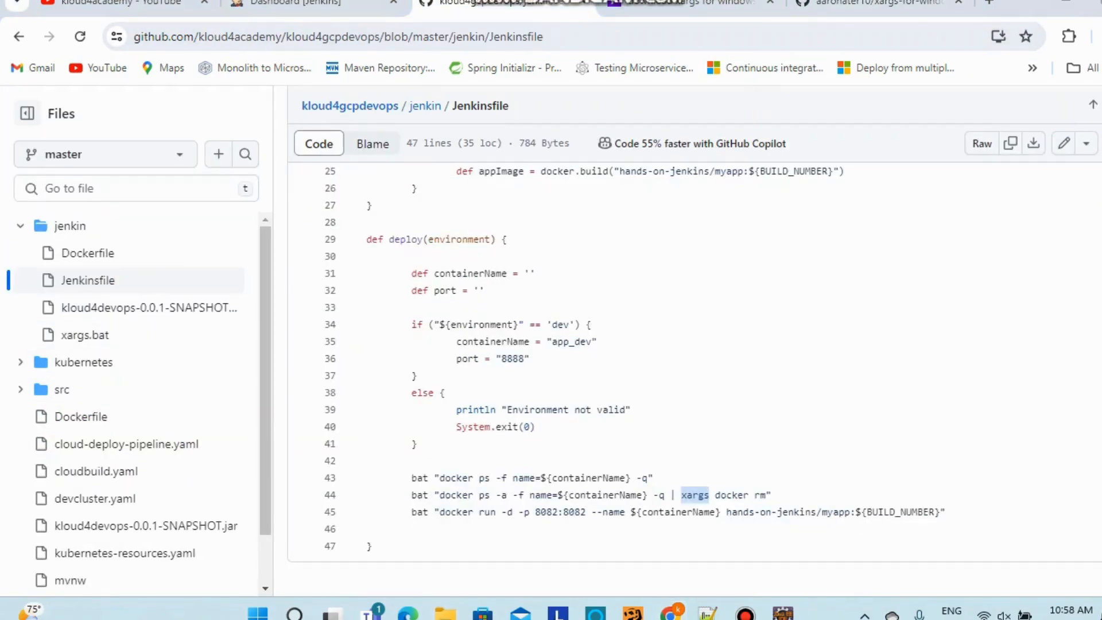
# Open the C:\Windows folder on the Windows-SSD (C:) drive in File Explorer
pyautogui.press('super+e')
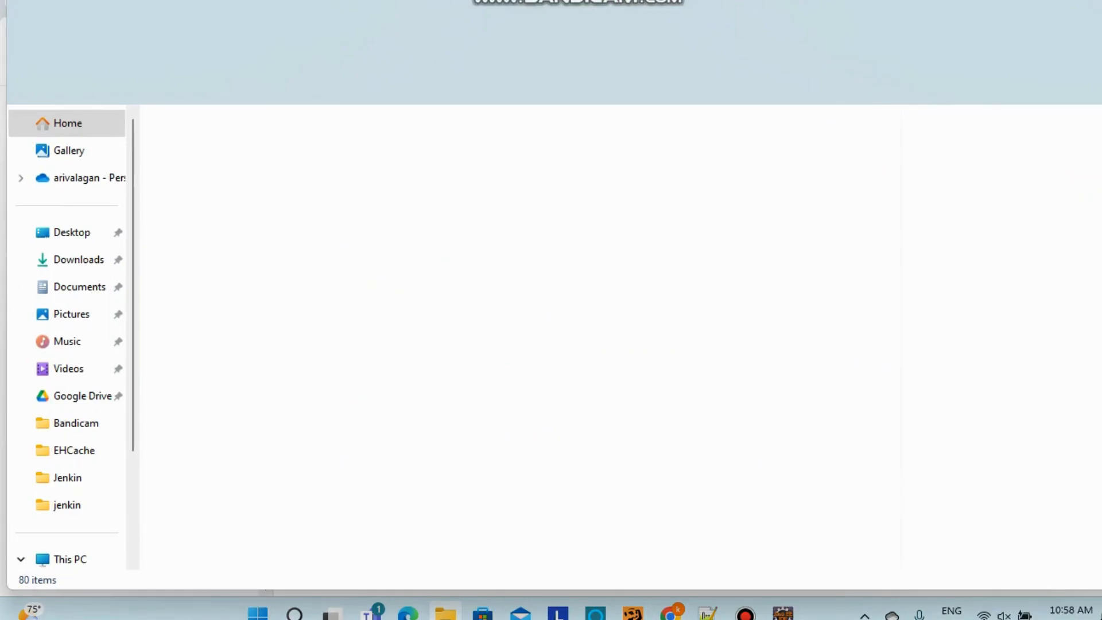
pyautogui.scroll(-2, 75, 448)
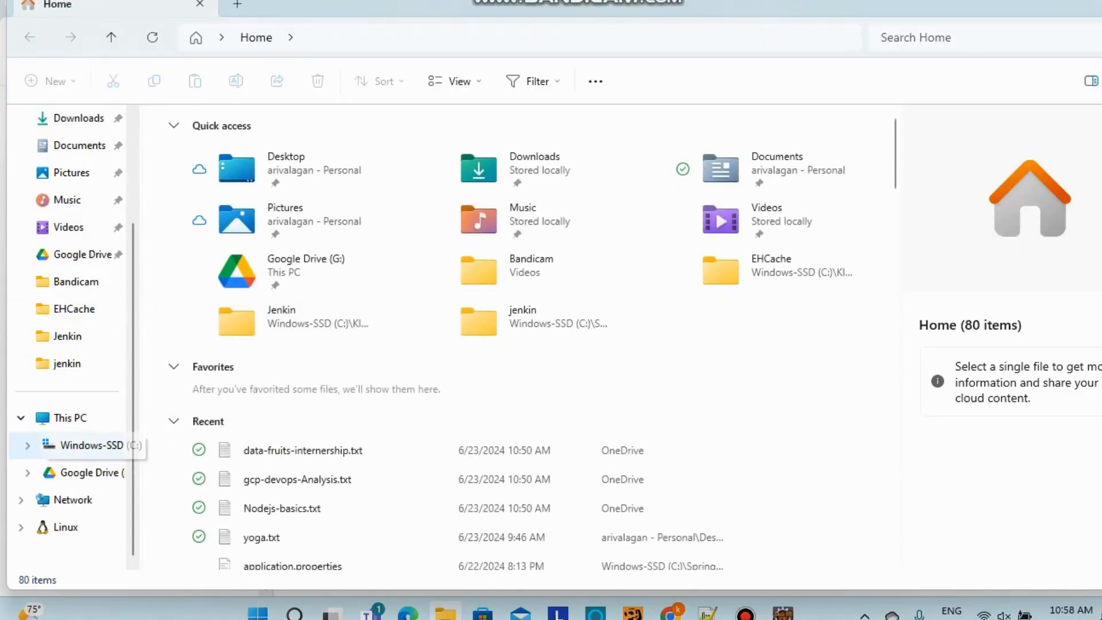
pyautogui.click(92, 446)
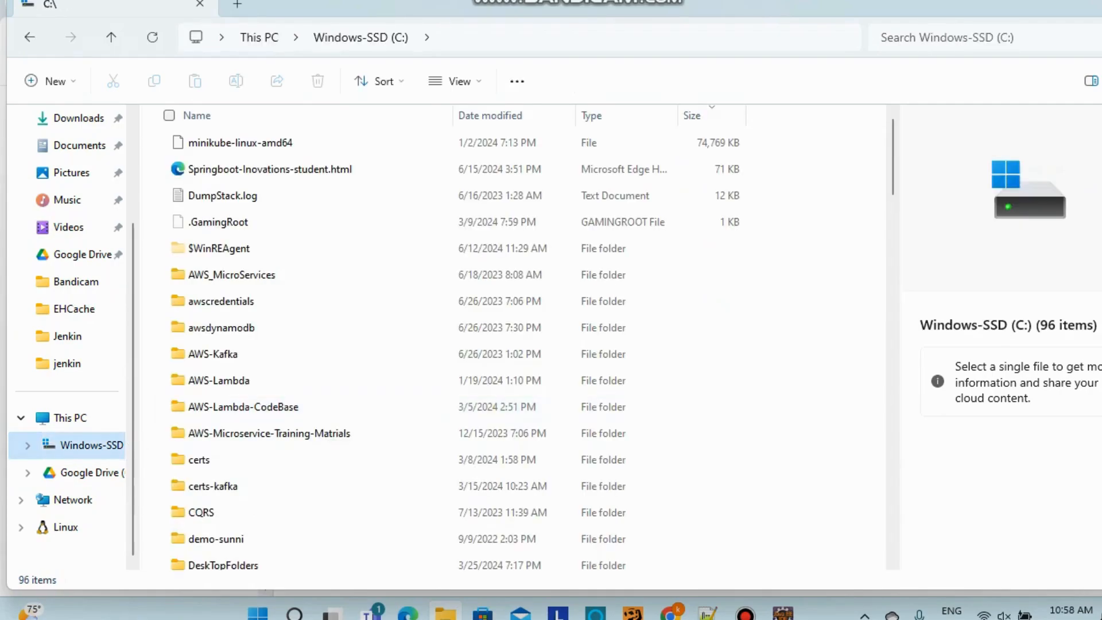
pyautogui.click(367, 406)
pyautogui.press('w')
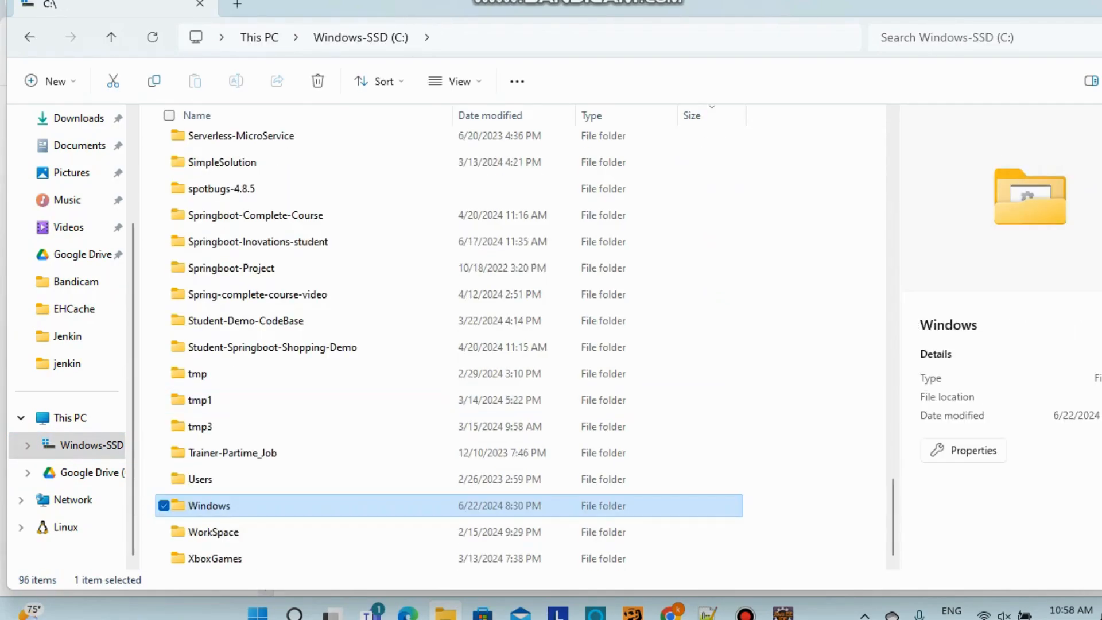
pyautogui.press('Return')
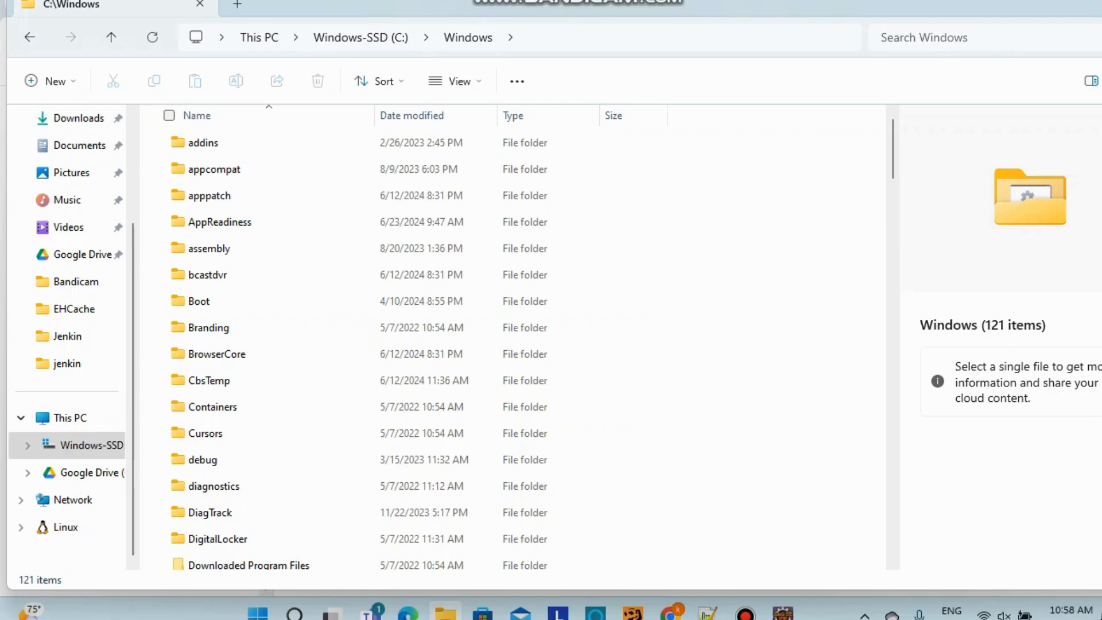
# Locate xargs.bat in the C:\Windows listing, then bring up the xargs-for-windows repository in Chrome
pyautogui.scroll(-20, 344, 318)
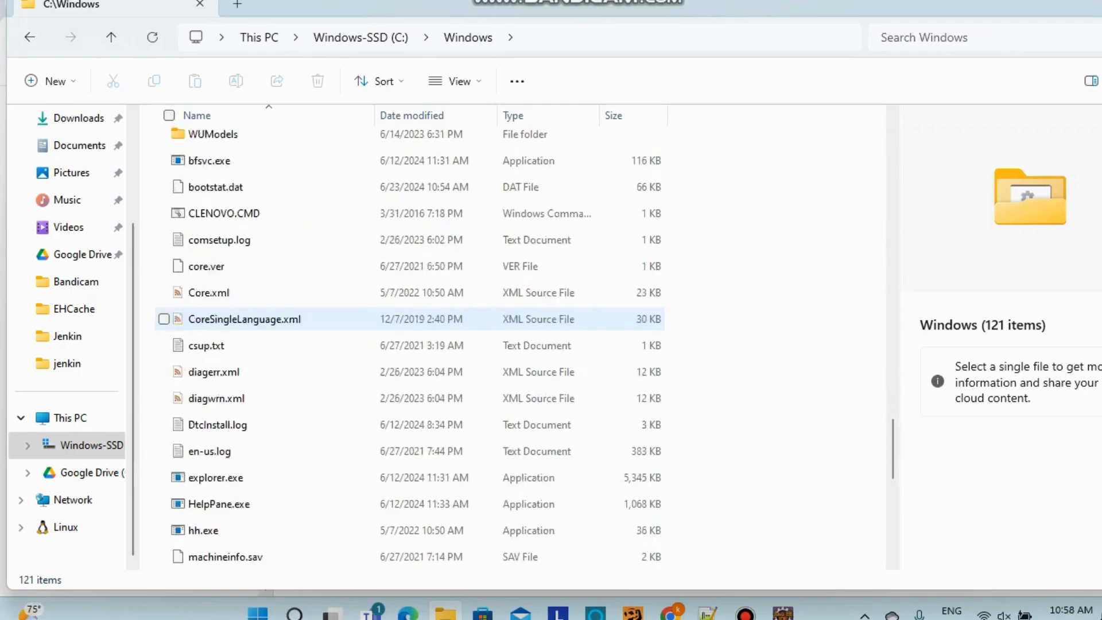
pyautogui.click(344, 372)
pyautogui.press('x')
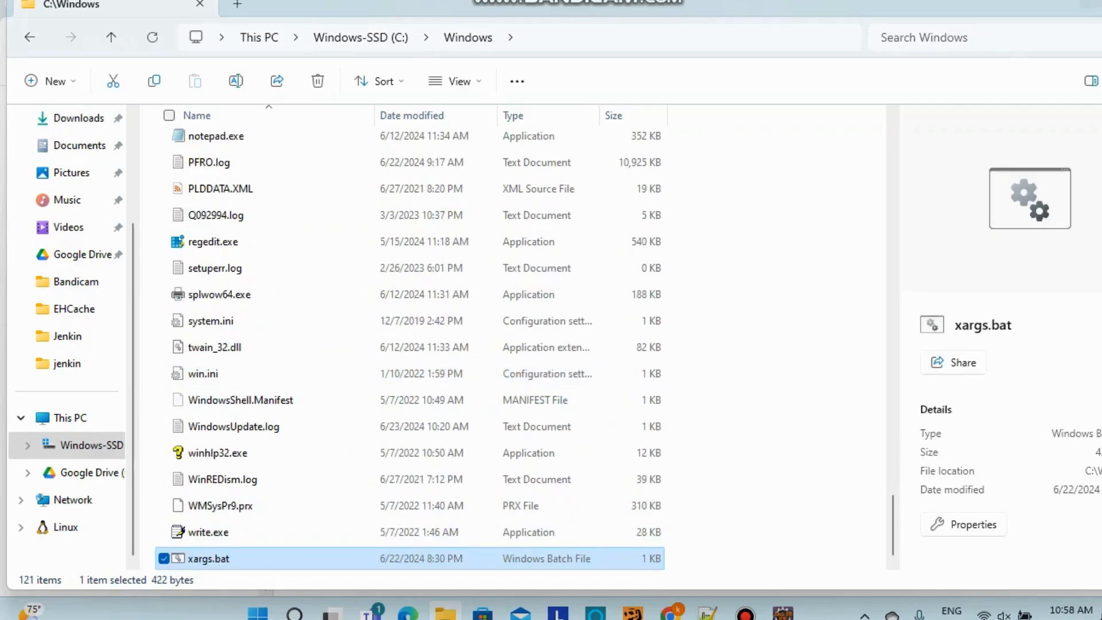
pyautogui.hotkey('alt', 'Tab')
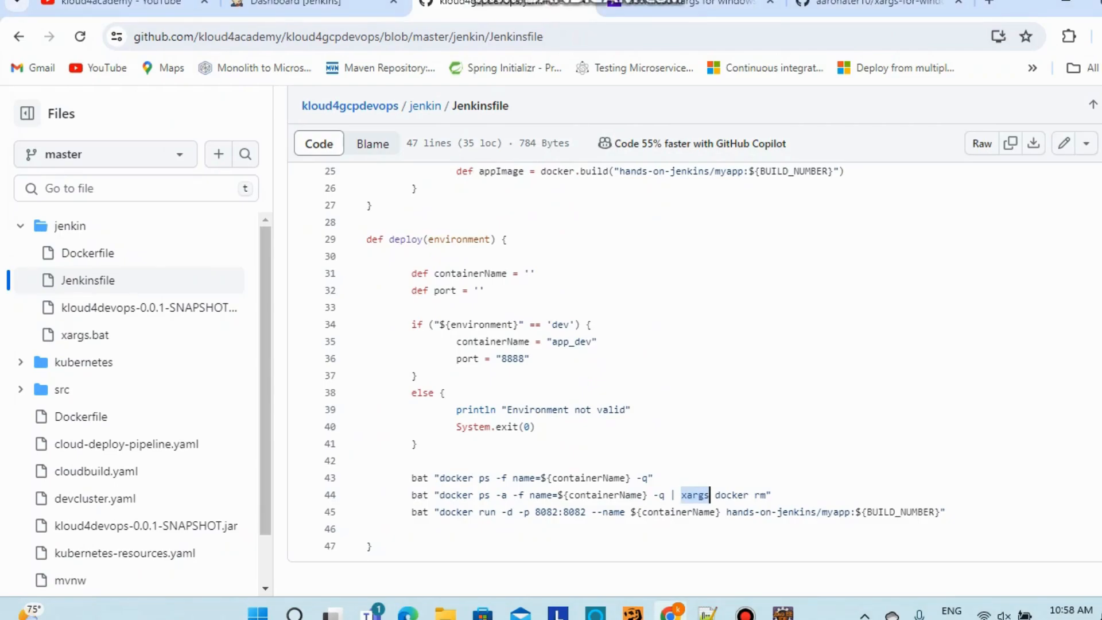
pyautogui.click(872, 4)
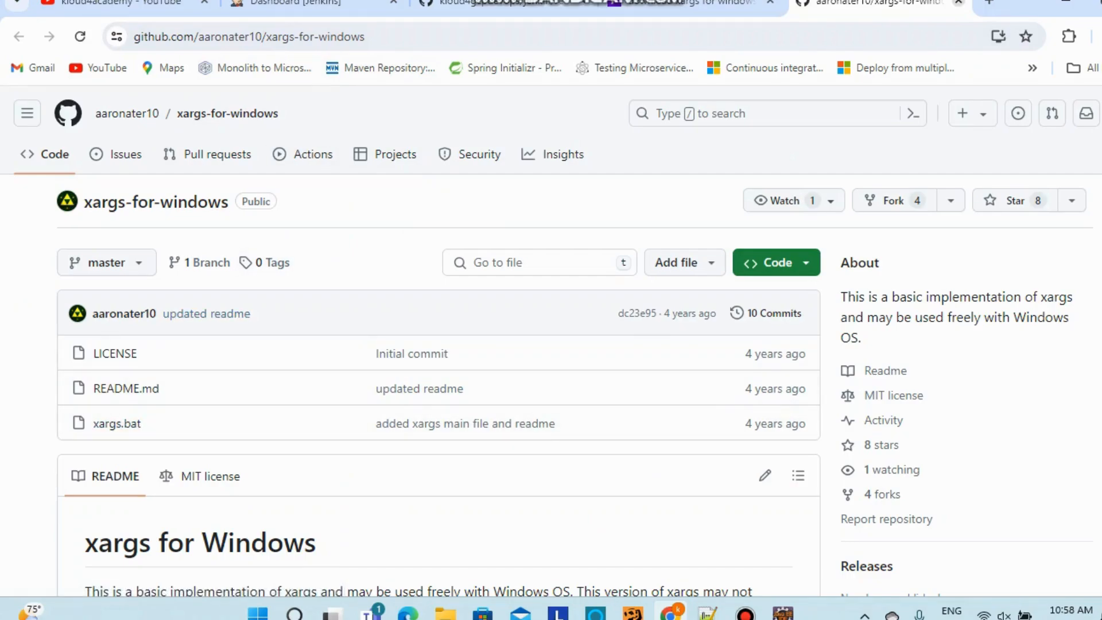
# Close the xargs and Yahoo tabs, open jenkin/Dockerfile on GitHub, then bring Eclipse forward
pyautogui.click(958, 1)
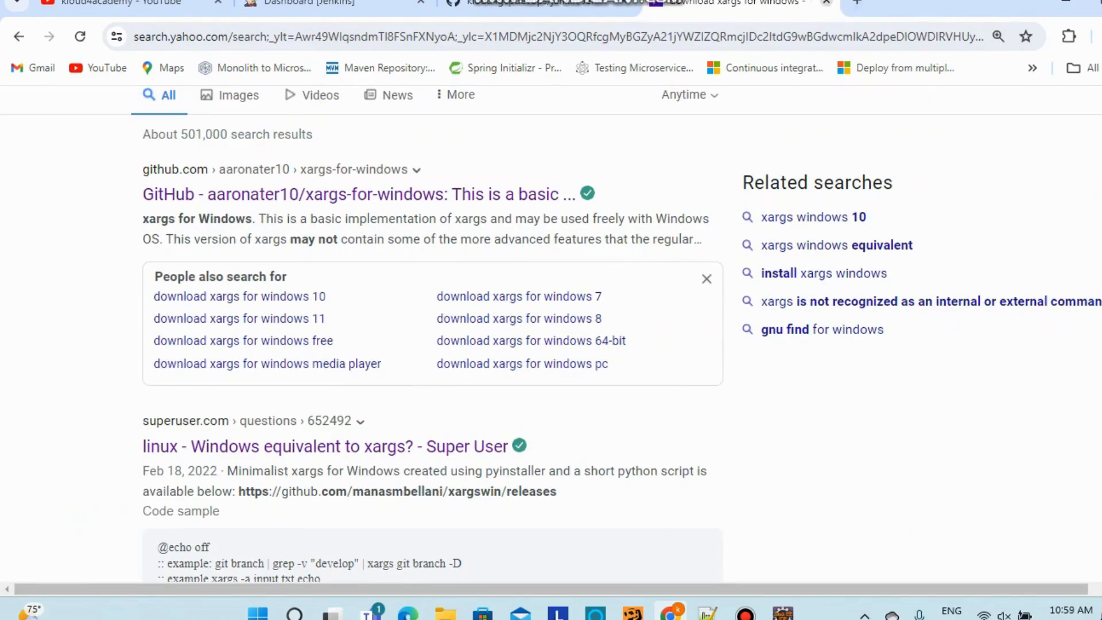
pyautogui.click(826, 2)
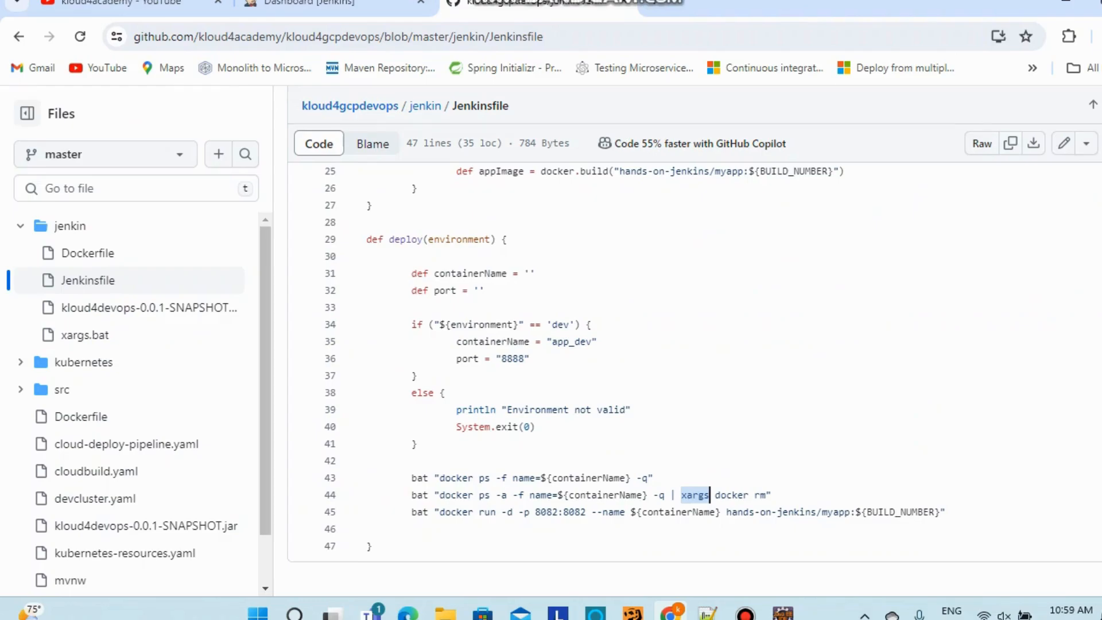
pyautogui.click(88, 253)
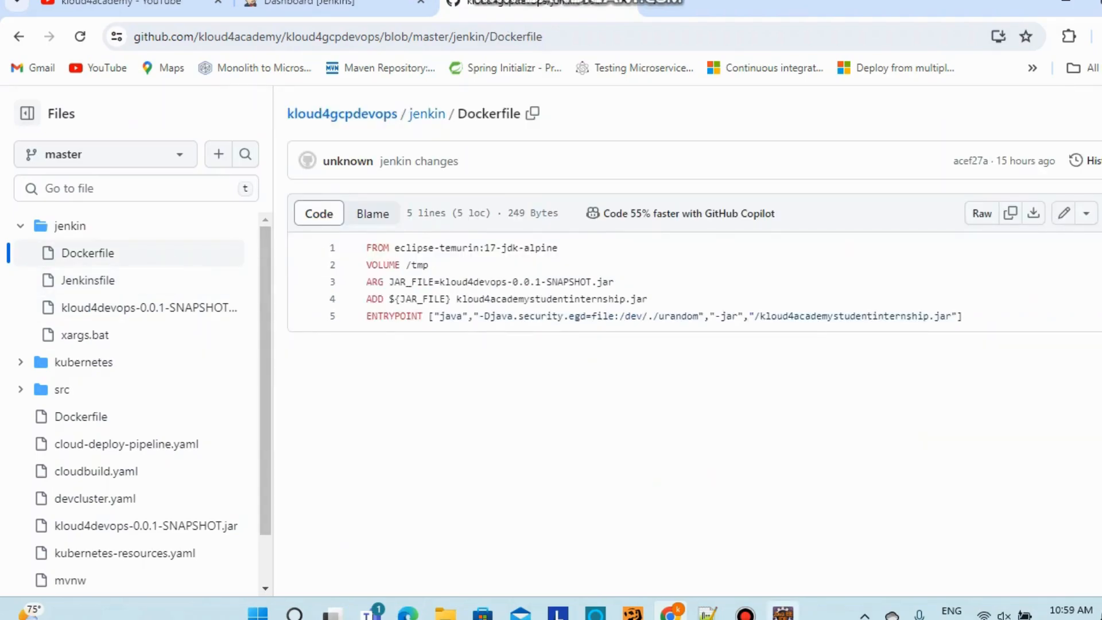
pyautogui.click(783, 612)
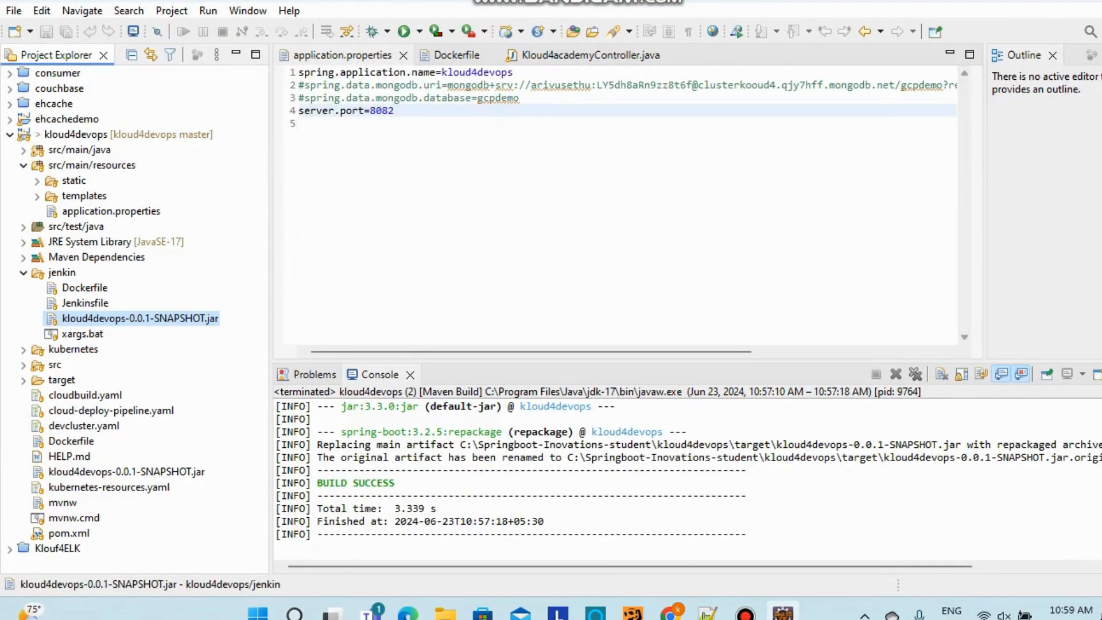
# Check the server.port value 8082 in application.properties, then return to the GitHub Dockerfile
pyautogui.moveTo(369, 111); pyautogui.dragTo(395, 111)
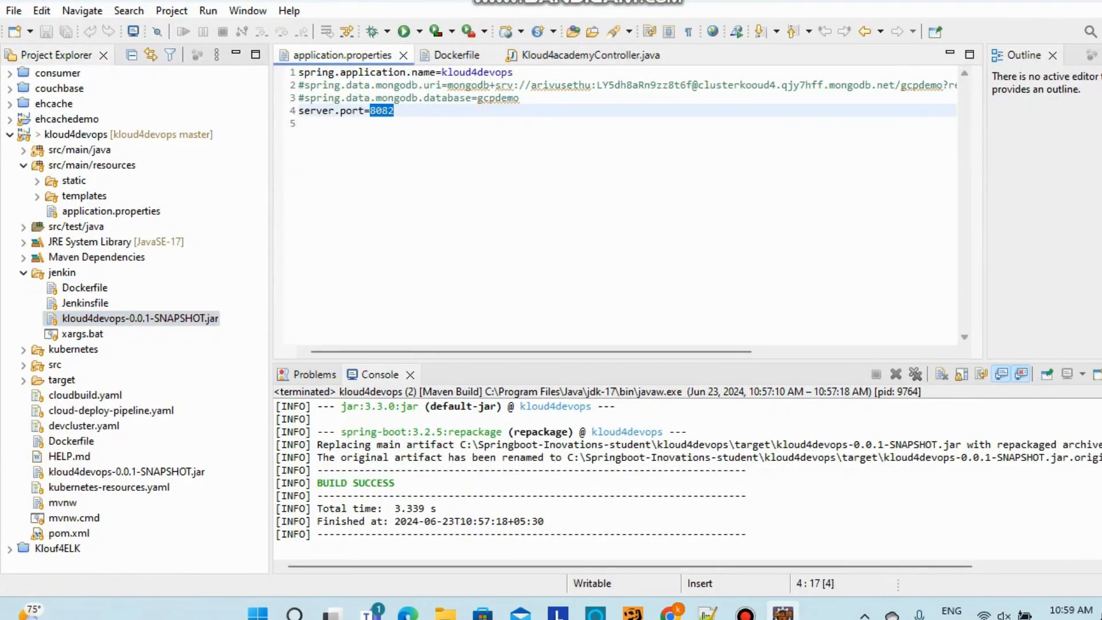
pyautogui.hotkey('alt', 'Tab')
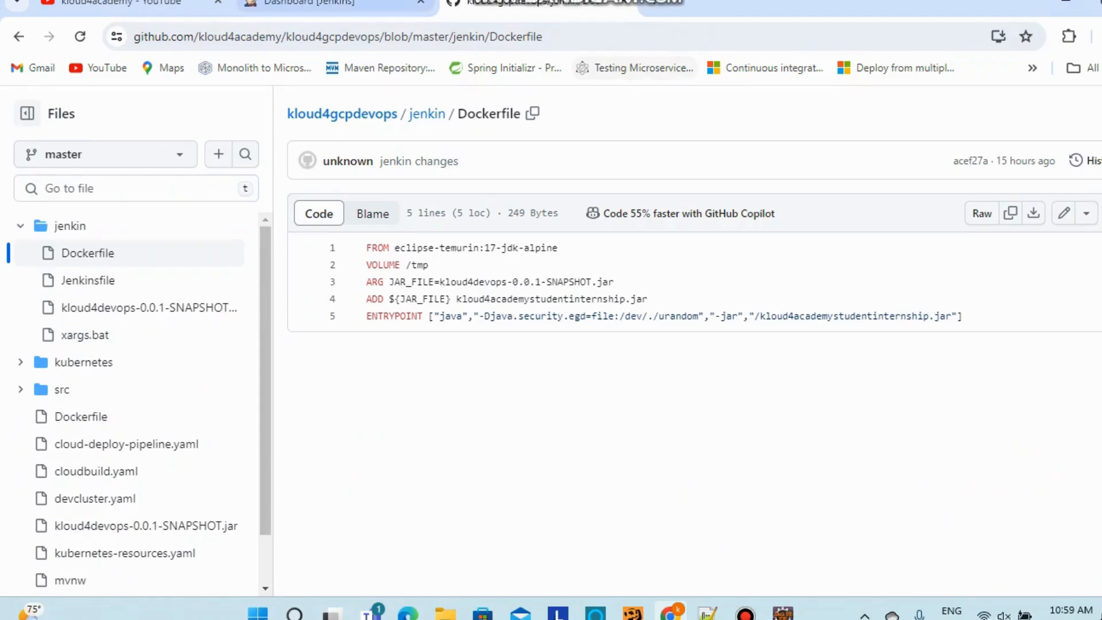
# Create Pipeline job 'kloud4academy-jenkinpipeline' with description 'Jenkinpipeline' and scroll to its Pipeline section
pyautogui.click(350, 3)
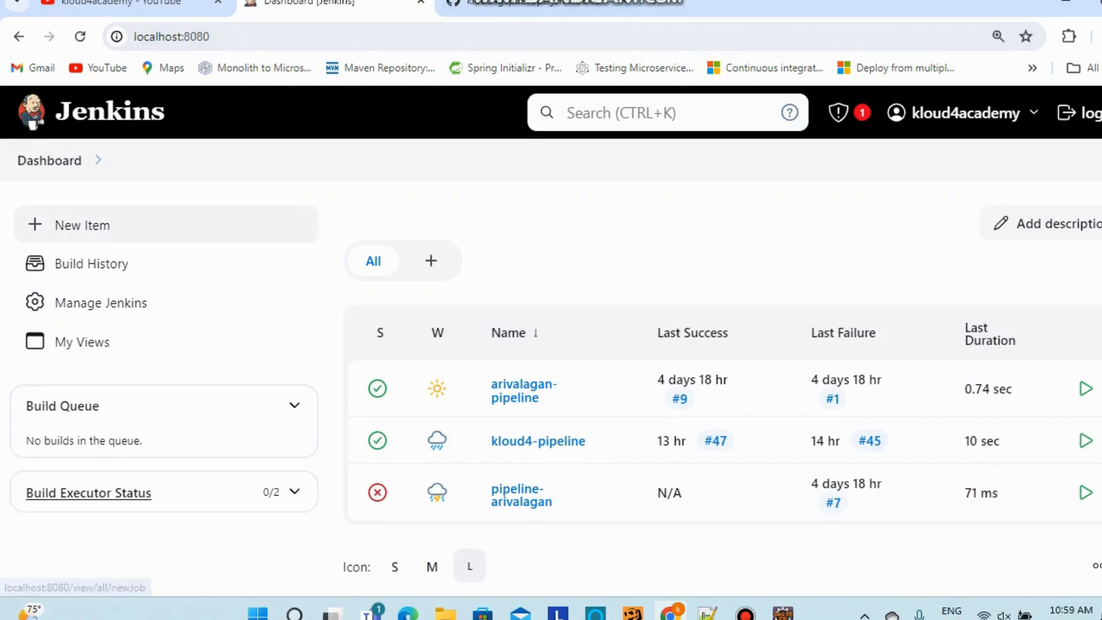
pyautogui.click(82, 224)
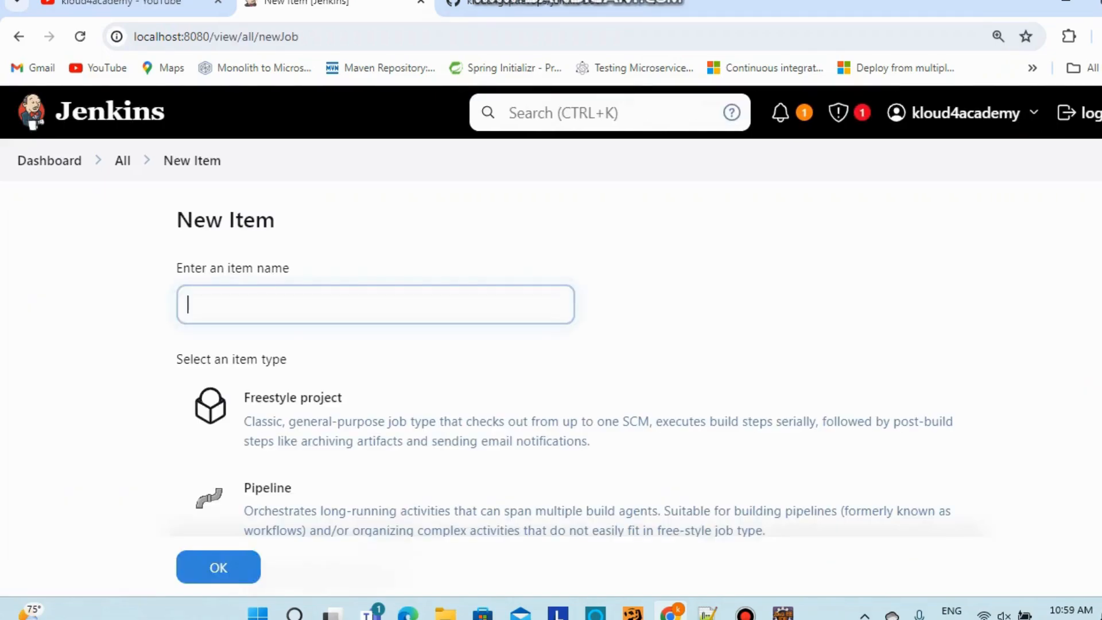
pyautogui.write('klo')
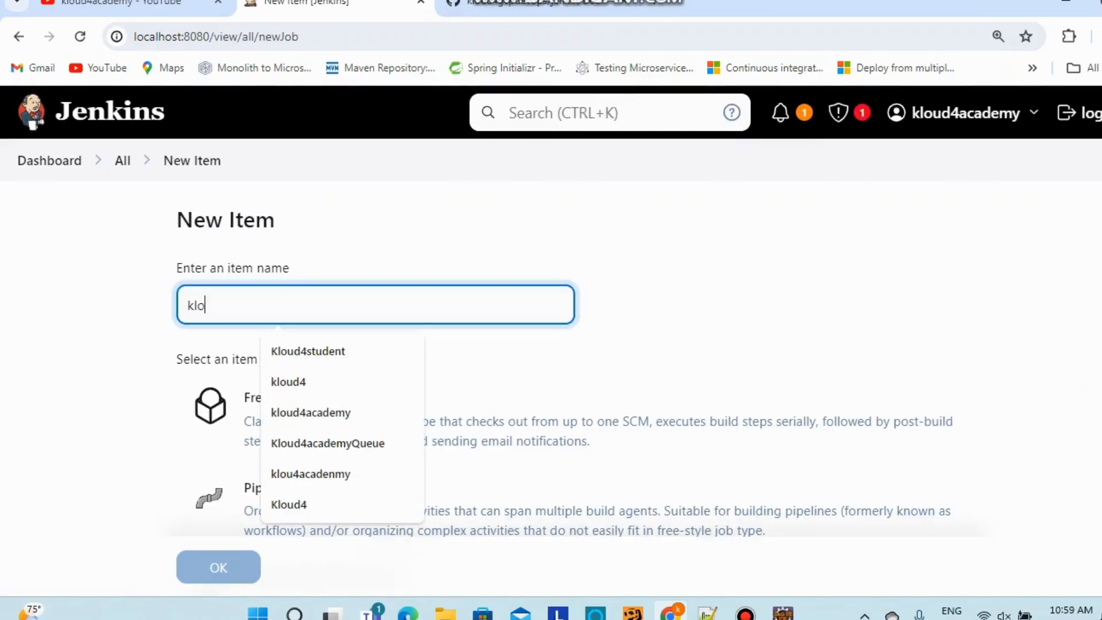
pyautogui.write('ud4academ')
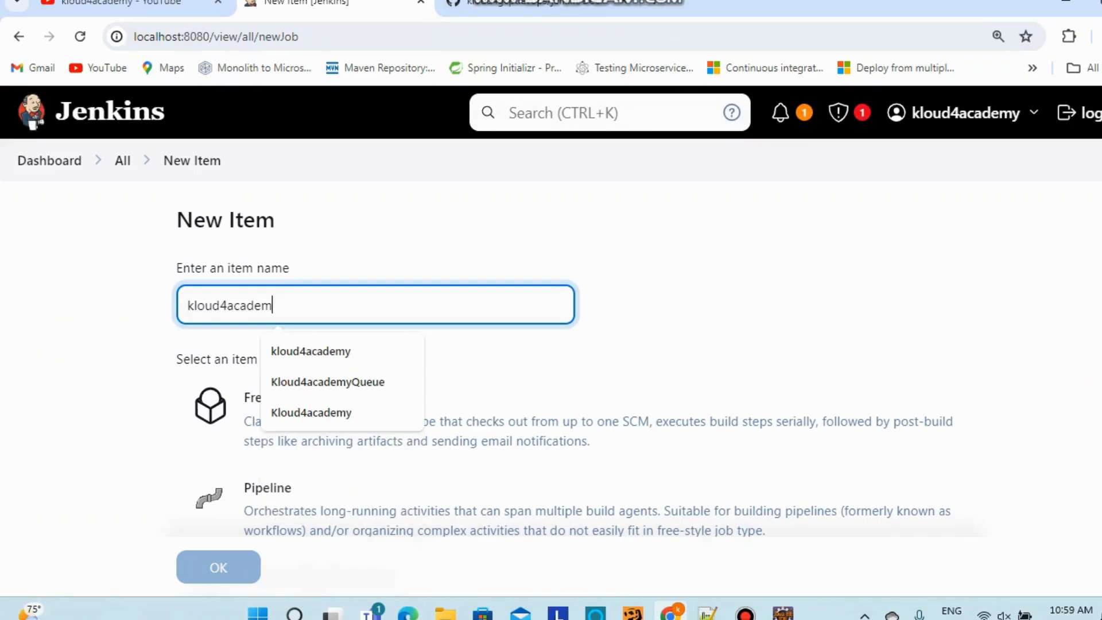
pyautogui.write('y-jenkin')
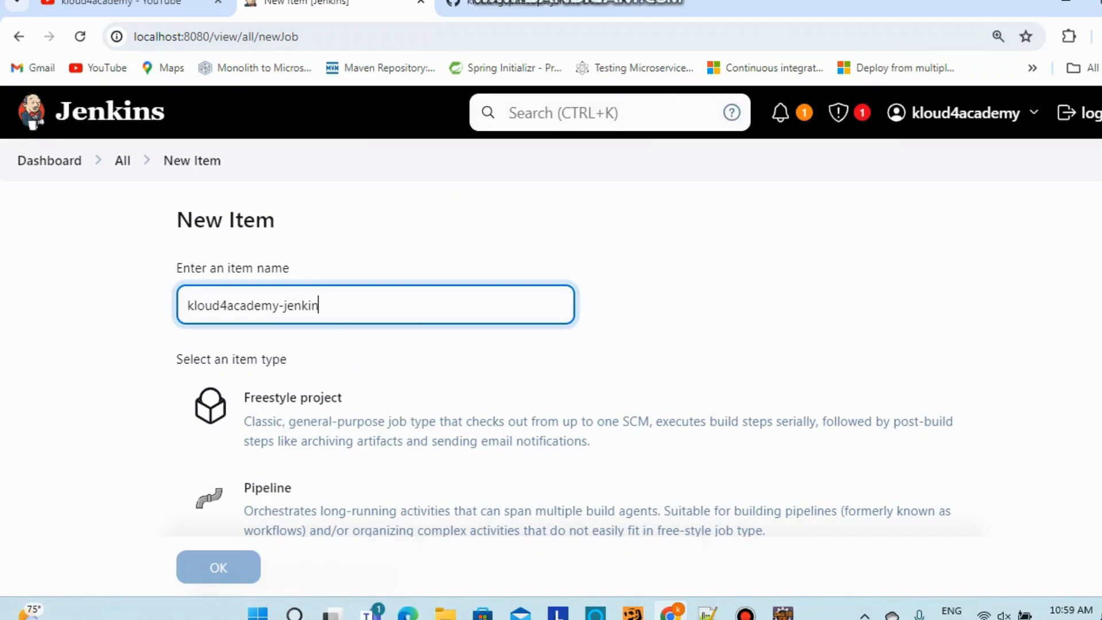
pyautogui.write('pipeline')
pyautogui.scroll(-2, 551, 339)
pyautogui.click(267, 338)
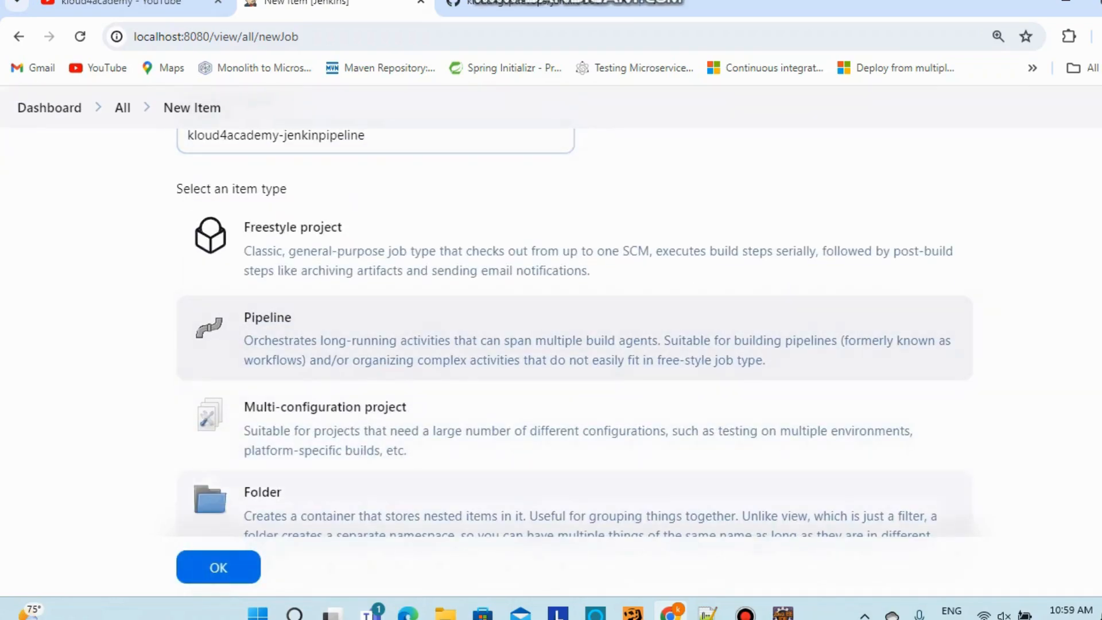
pyautogui.click(218, 567)
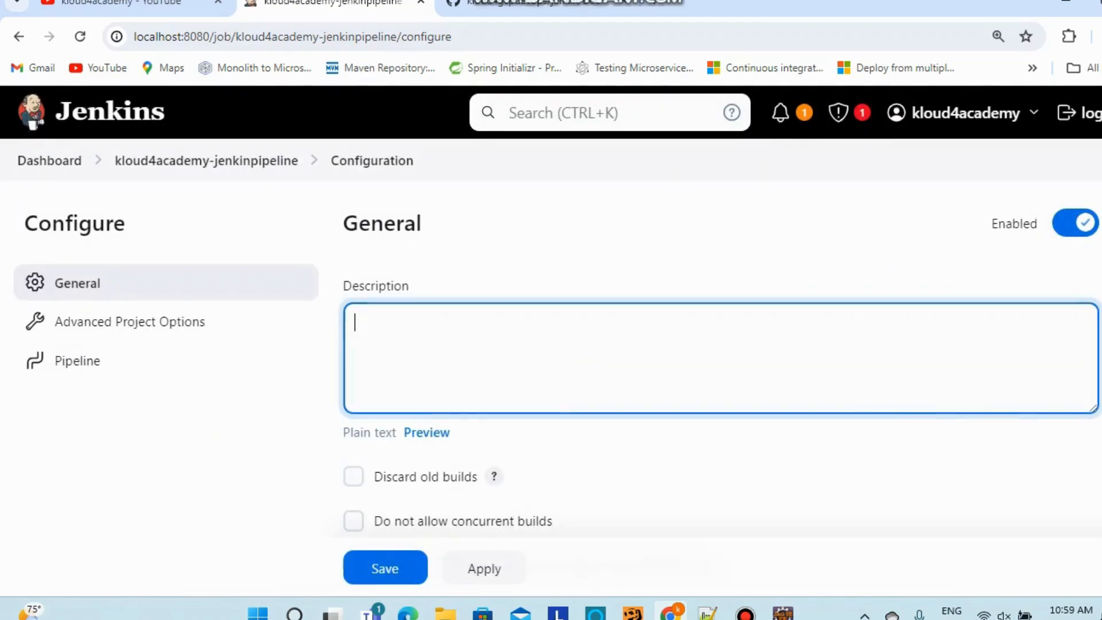
pyautogui.write('Jenki')
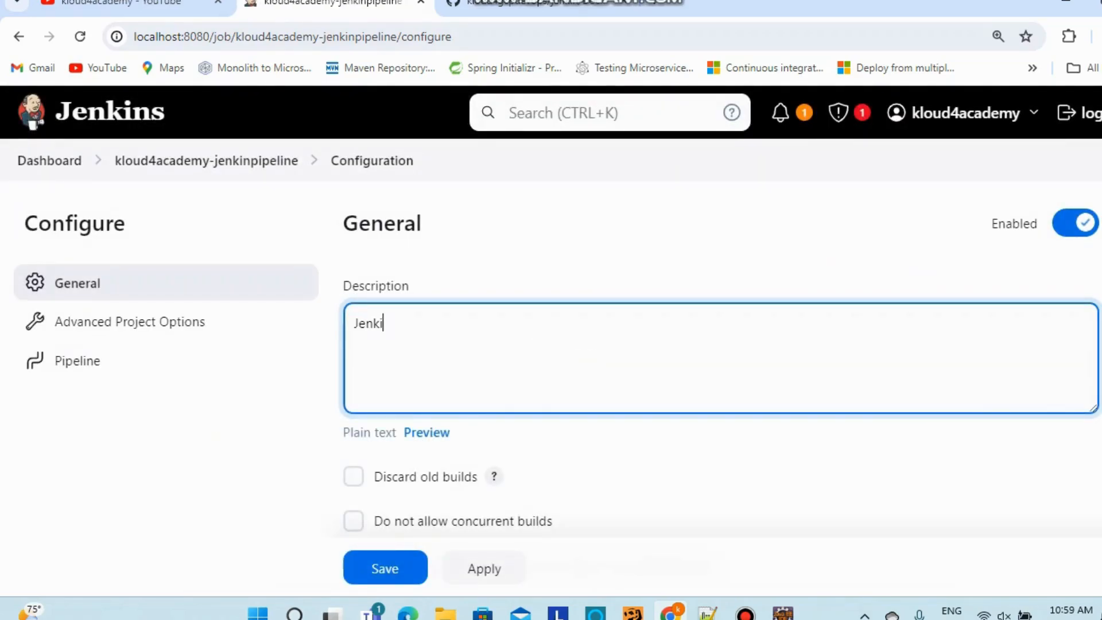
pyautogui.write('npipeline')
pyautogui.scroll(-10, 632, 344)
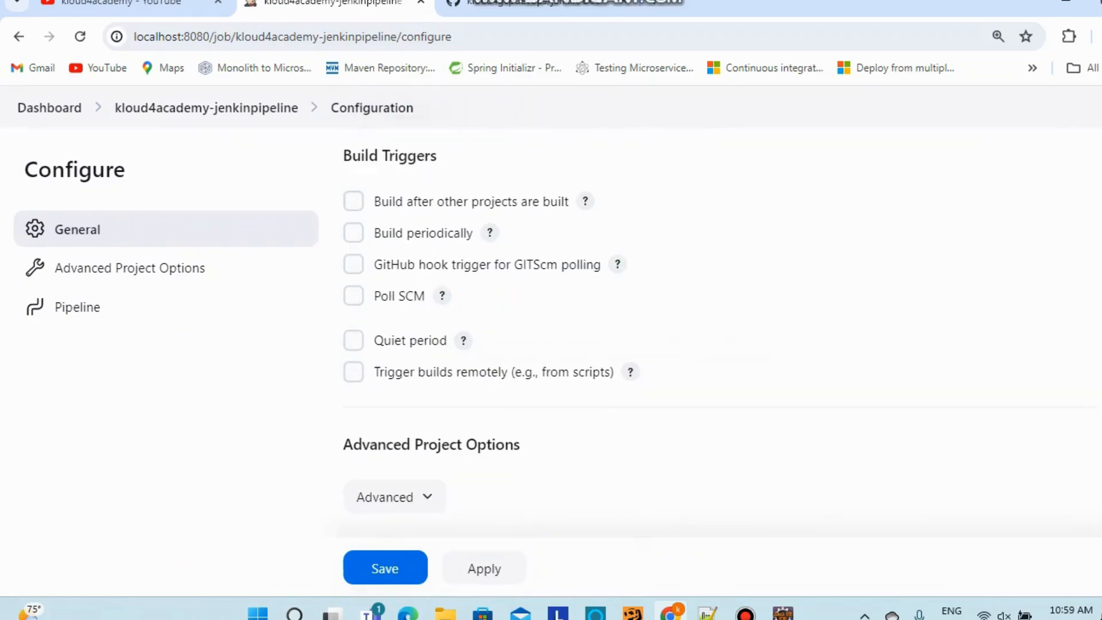
pyautogui.scroll(-4, 717, 344)
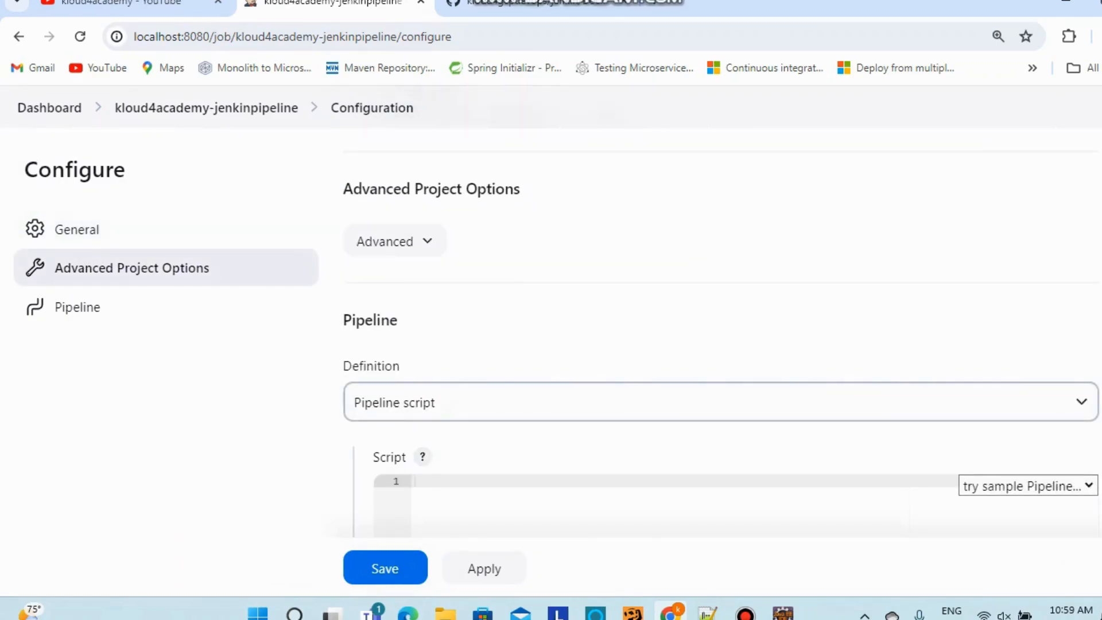
pyautogui.scroll(-3, 717, 402)
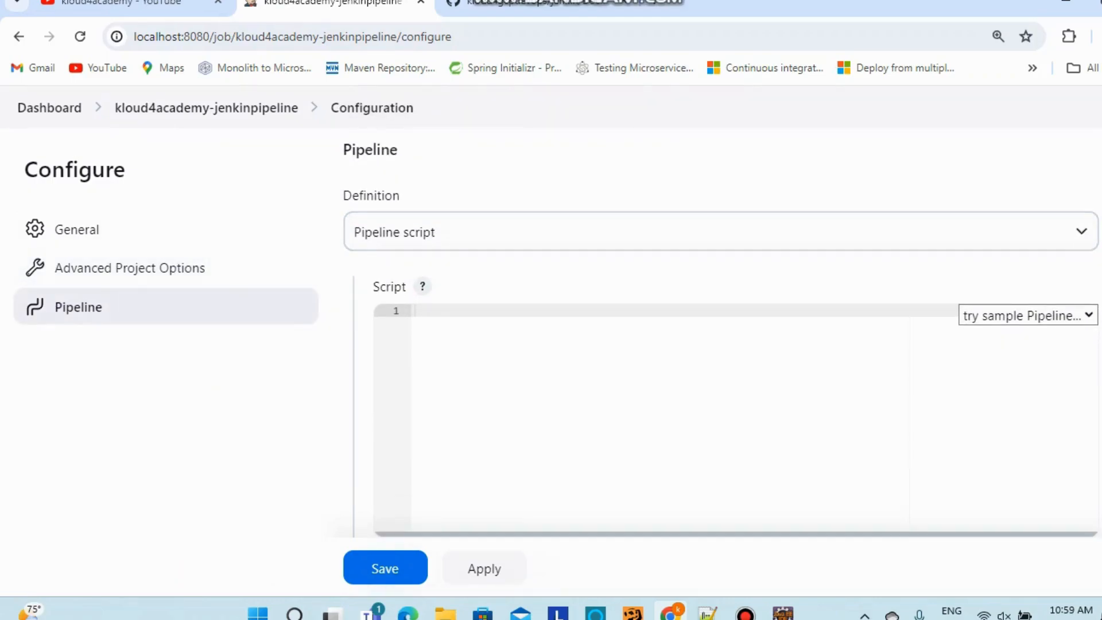
# Set the pipeline Definition to 'Pipeline script from SCM' with Git as SCM, and focus Repository URL
pyautogui.click(721, 231)
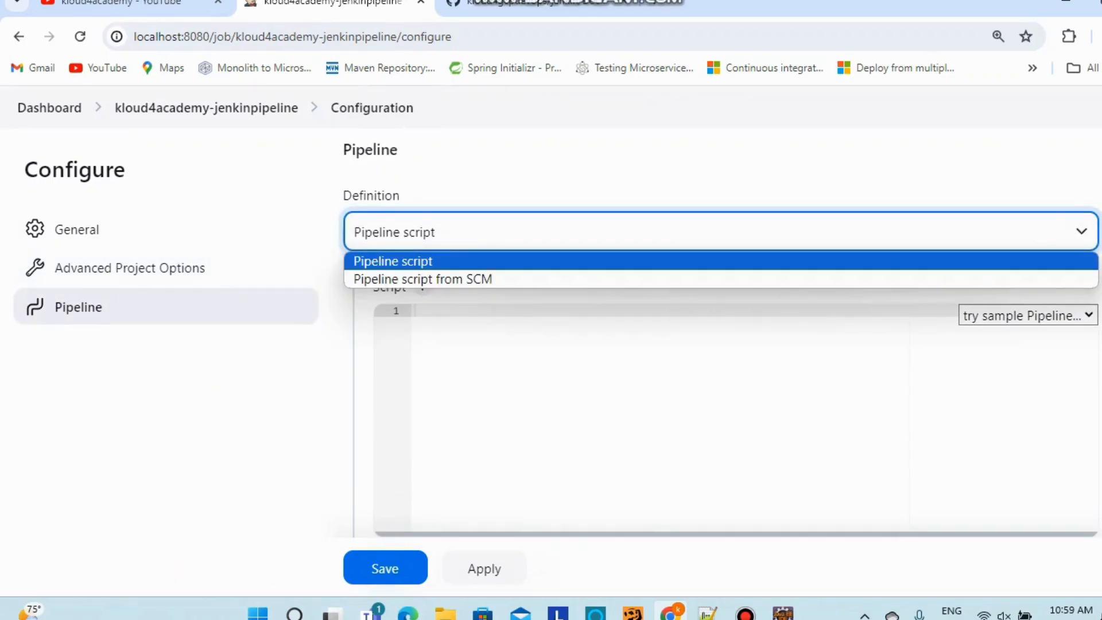
pyautogui.click(660, 390)
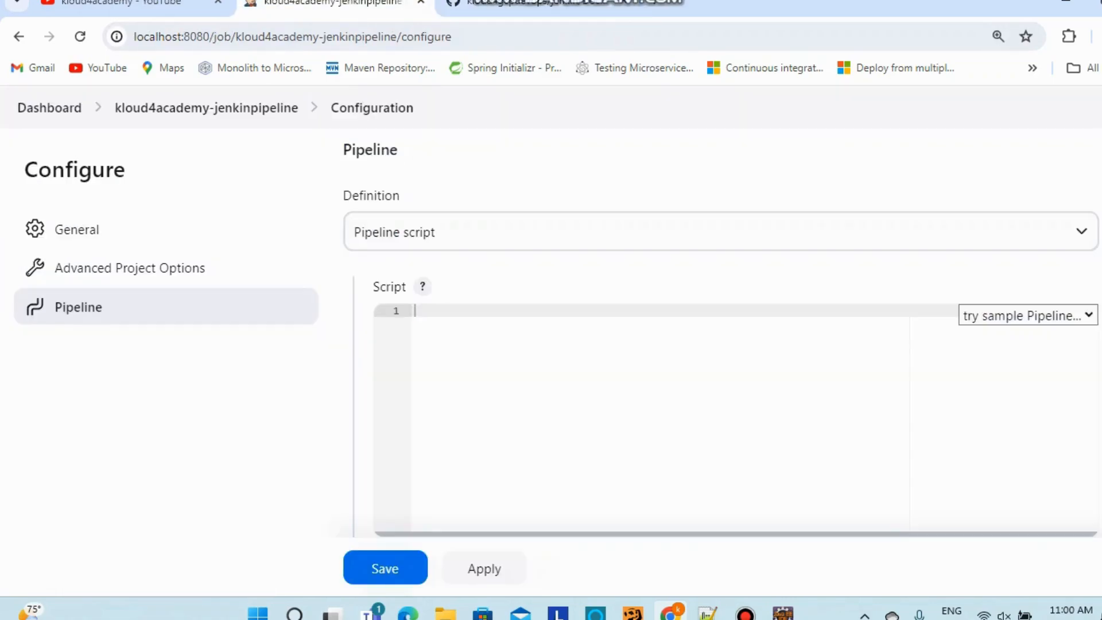
pyautogui.click(721, 231)
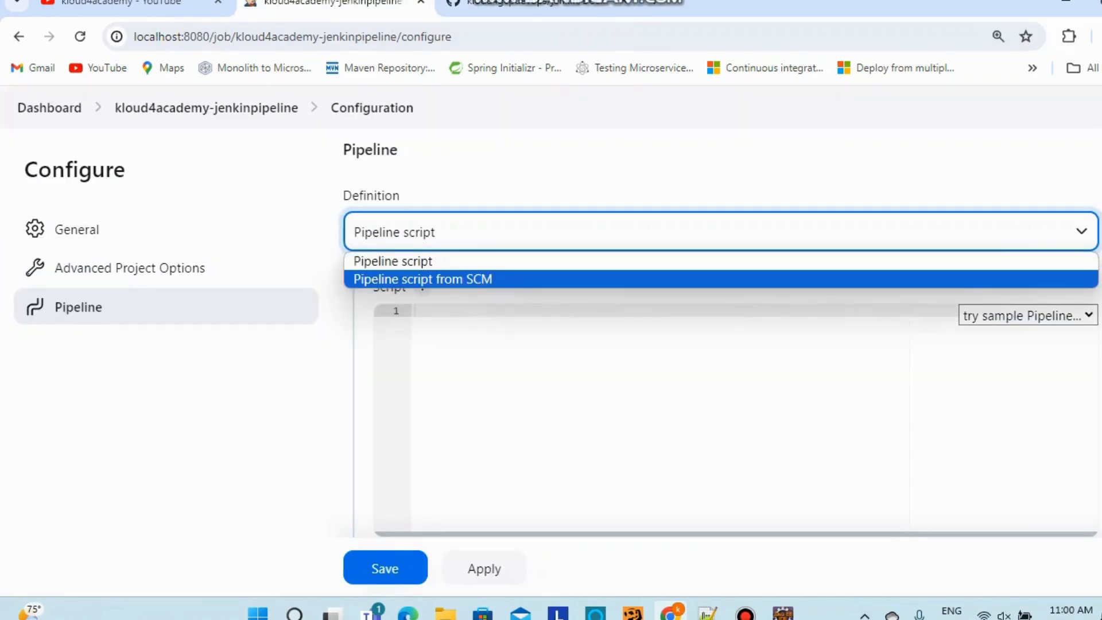
pyautogui.press('Return')
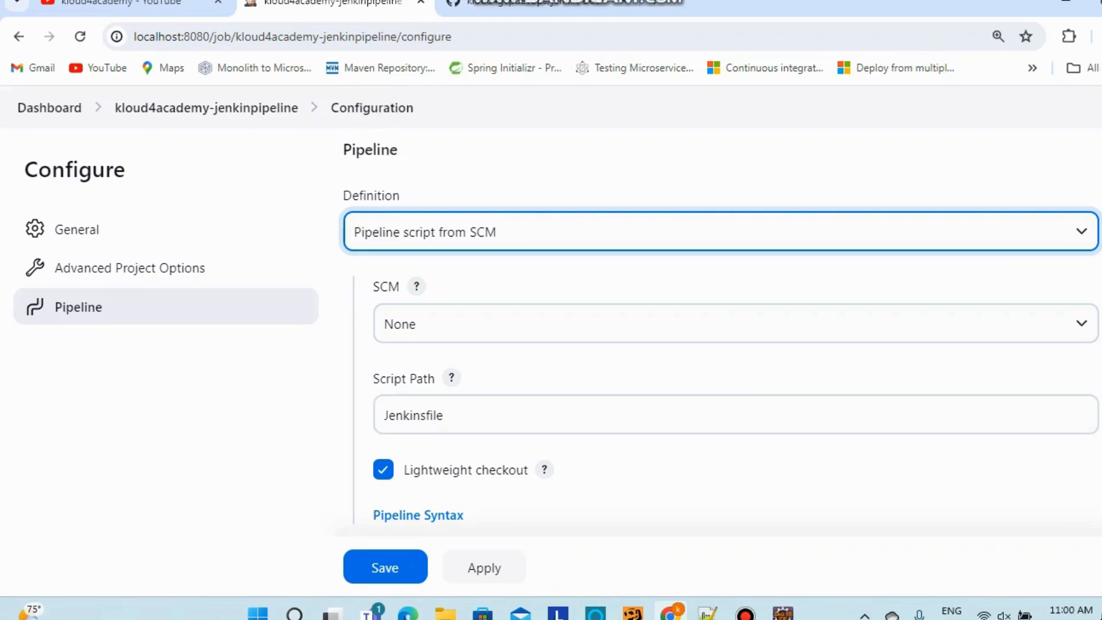
pyautogui.scroll(-2, 721, 323)
pyautogui.click(736, 238)
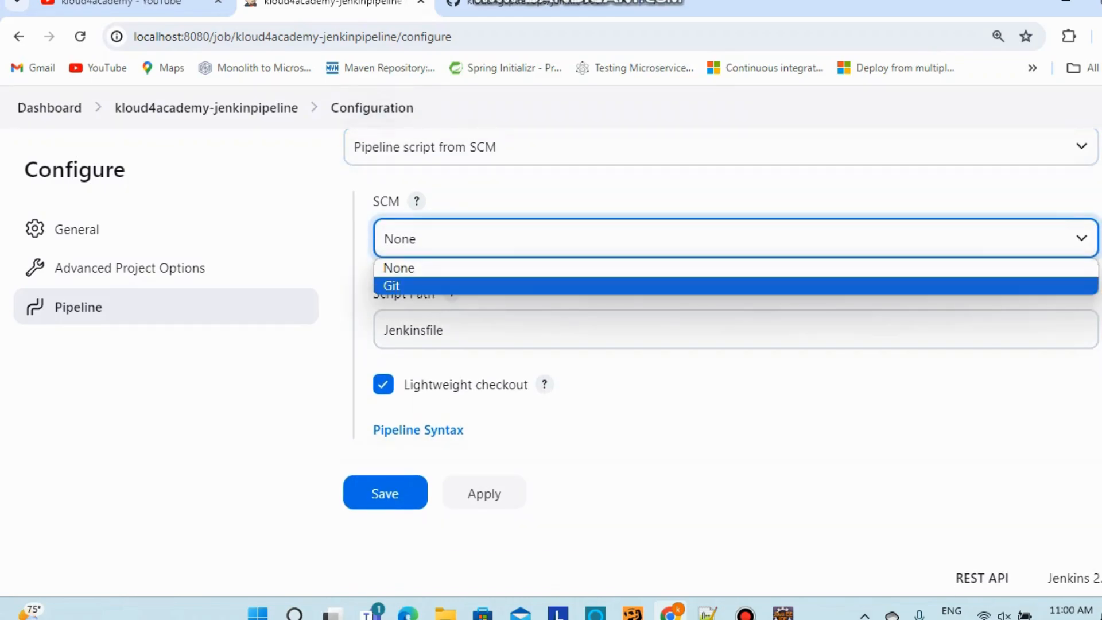
pyautogui.press('Return')
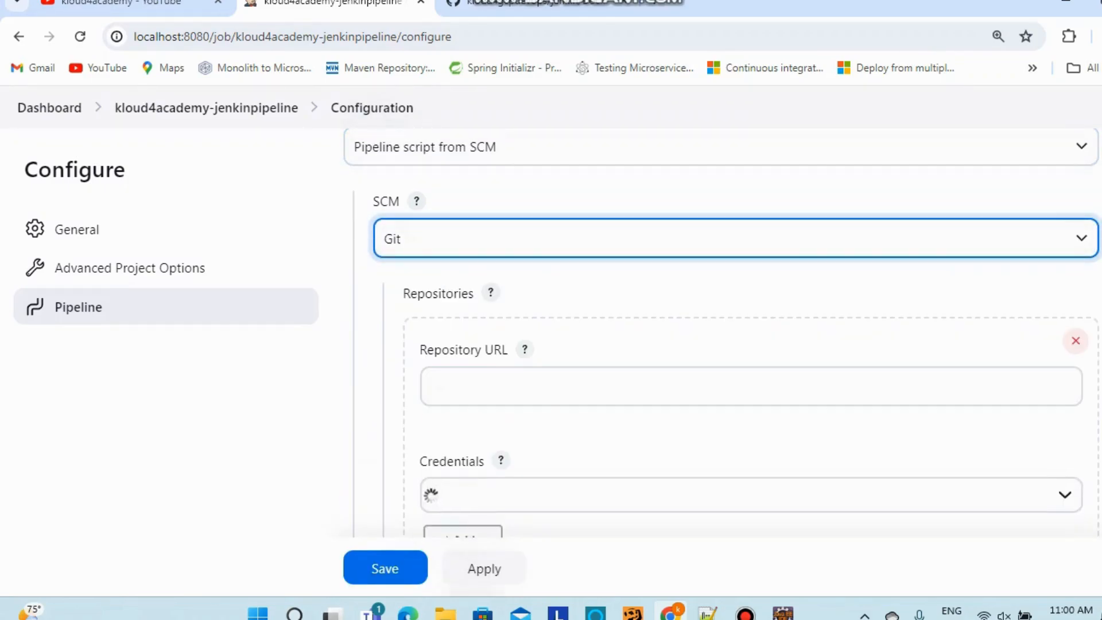
pyautogui.scroll(-2, 721, 332)
pyautogui.click(751, 216)
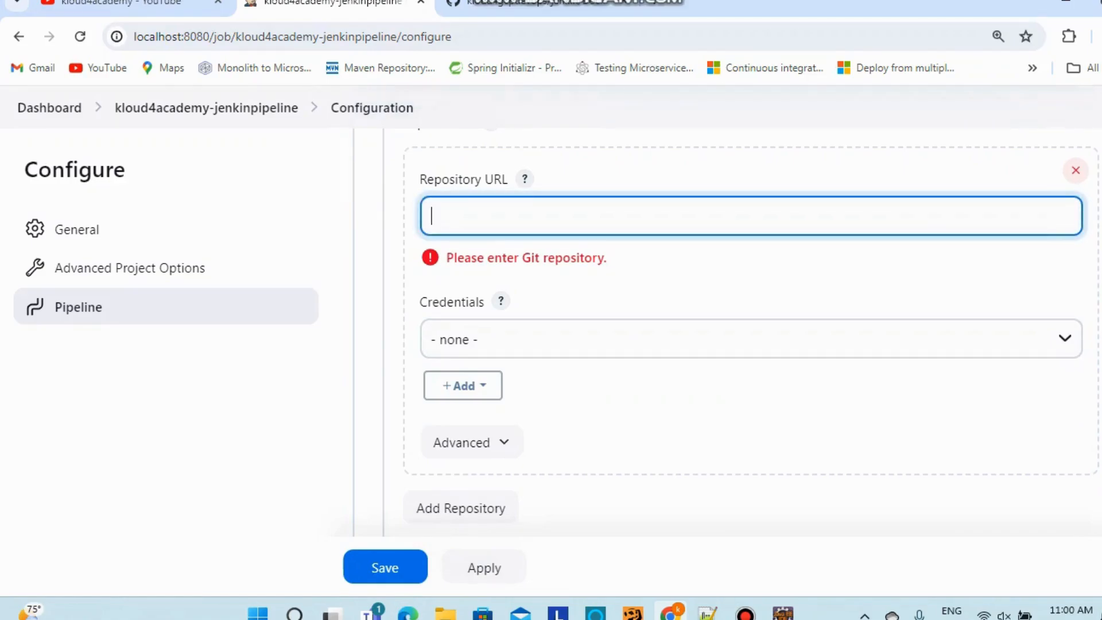
pyautogui.click(538, 3)
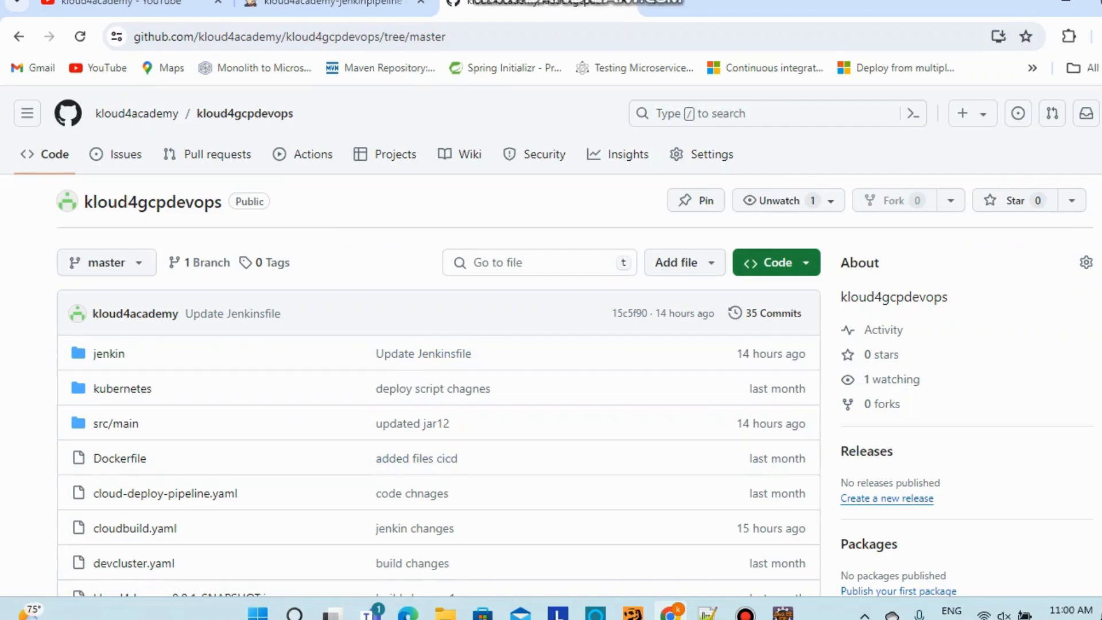
pyautogui.click(776, 262)
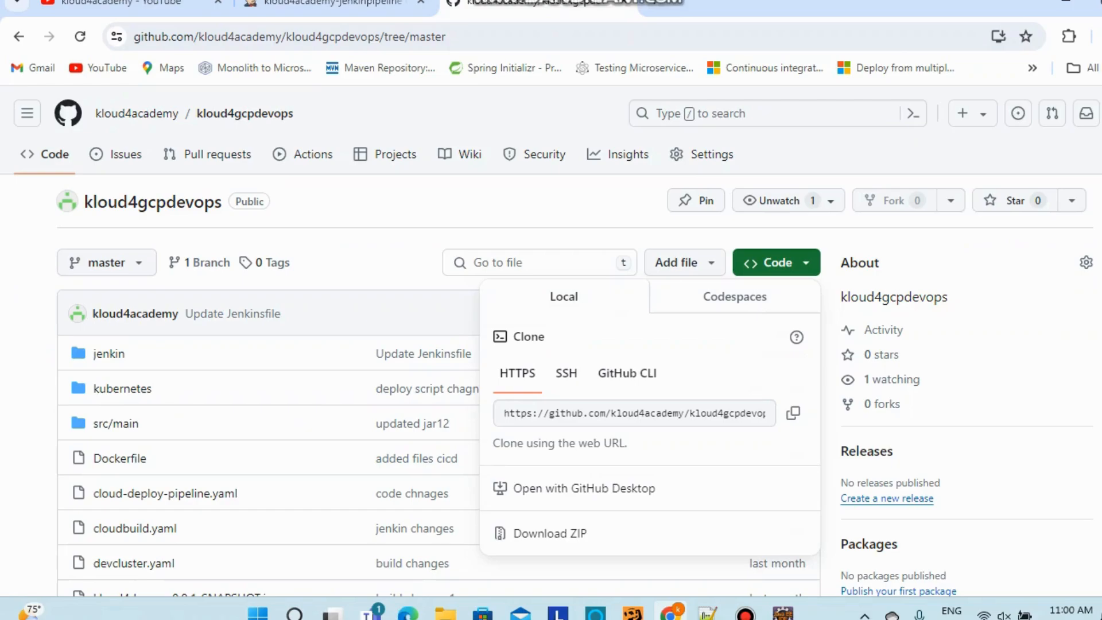
pyautogui.moveTo(670, 376)
pyautogui.mouseDown()
pyautogui.moveTo(440, 389)
pyautogui.moveTo(554, 375)
pyautogui.moveTo(498, 376)
pyautogui.mouseUp()
pyautogui.click(793, 413)
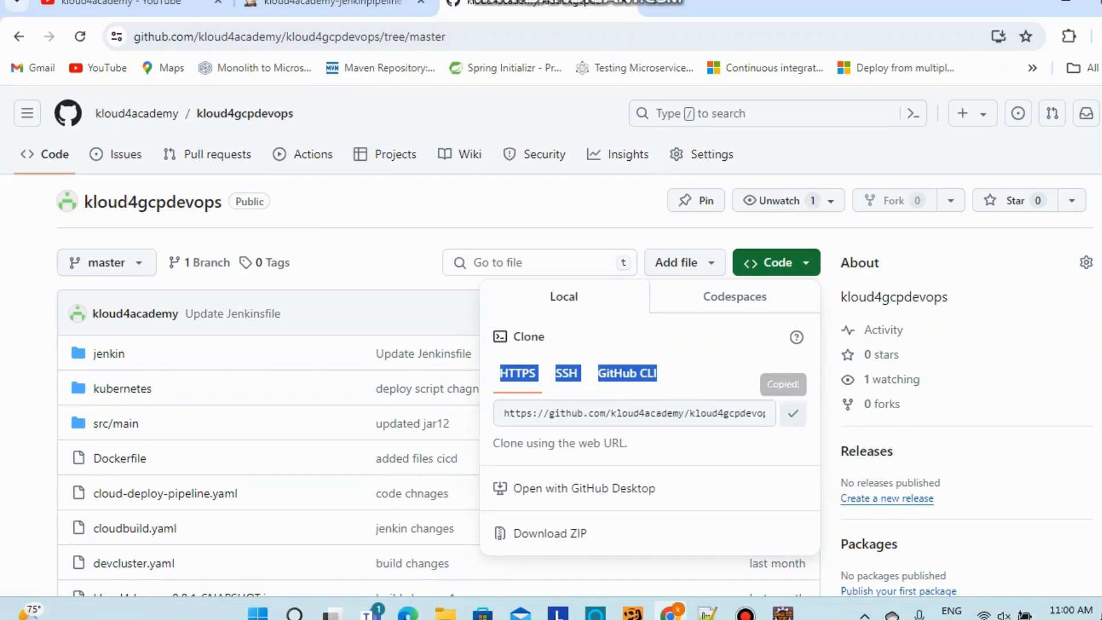
pyautogui.click(333, 4)
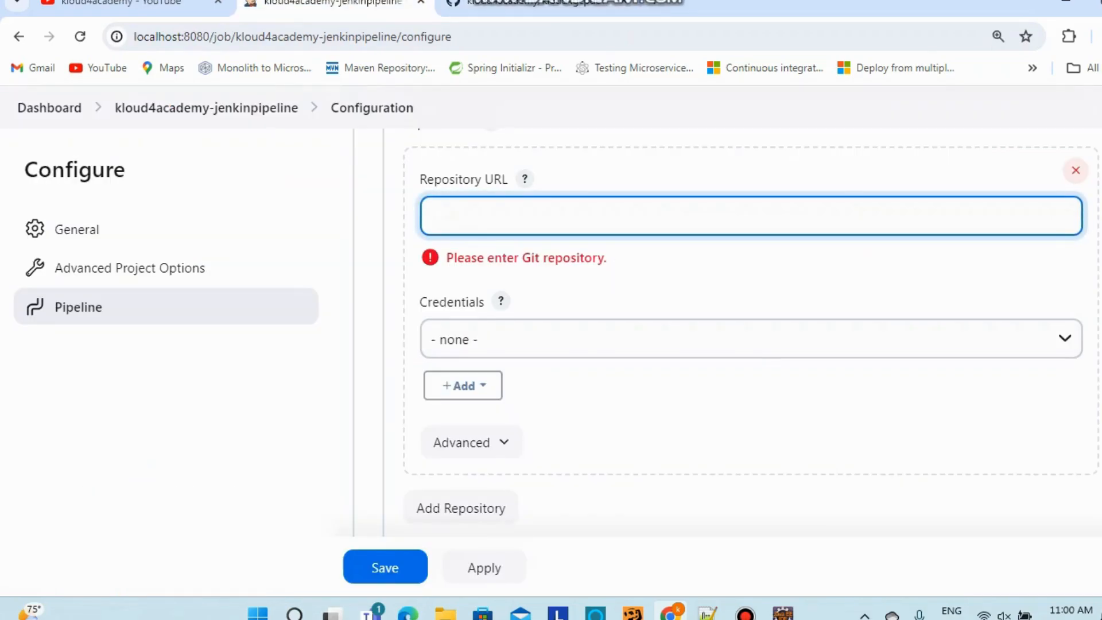
pyautogui.hotkey('ctrl', 'v')
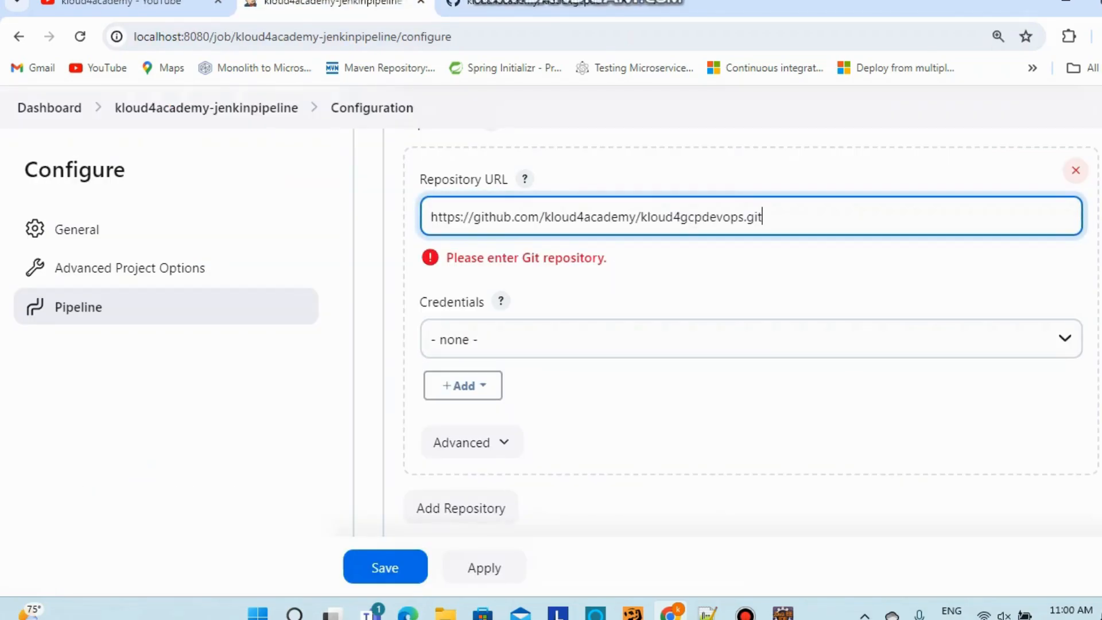
pyautogui.scroll(-3, 752, 332)
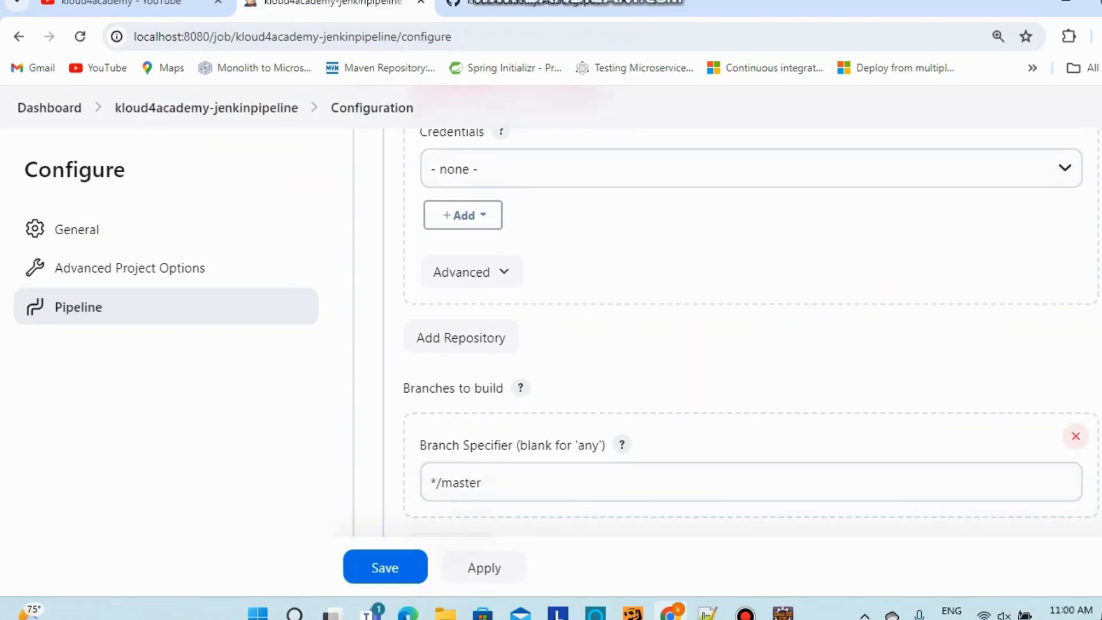
pyautogui.scroll(-2, 751, 333)
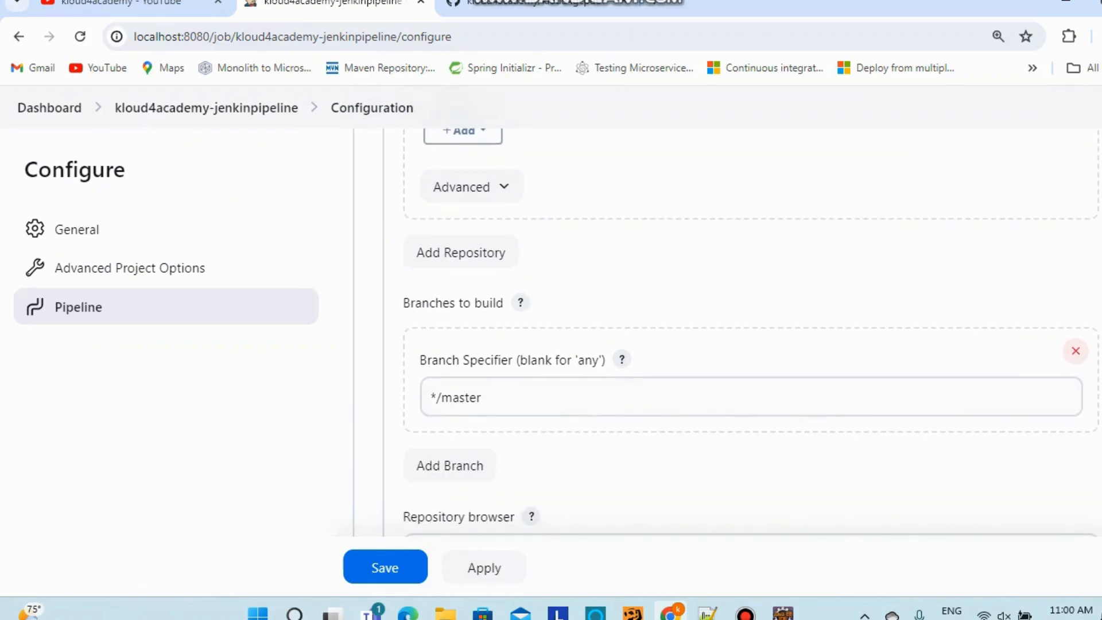
pyautogui.click(471, 186)
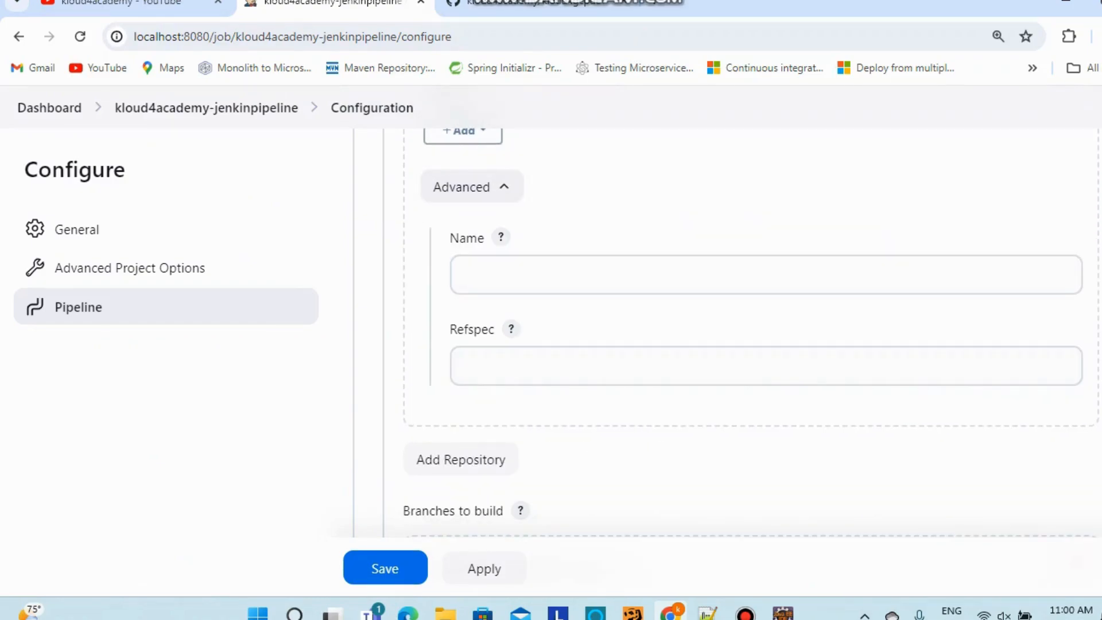
pyautogui.click(499, 275)
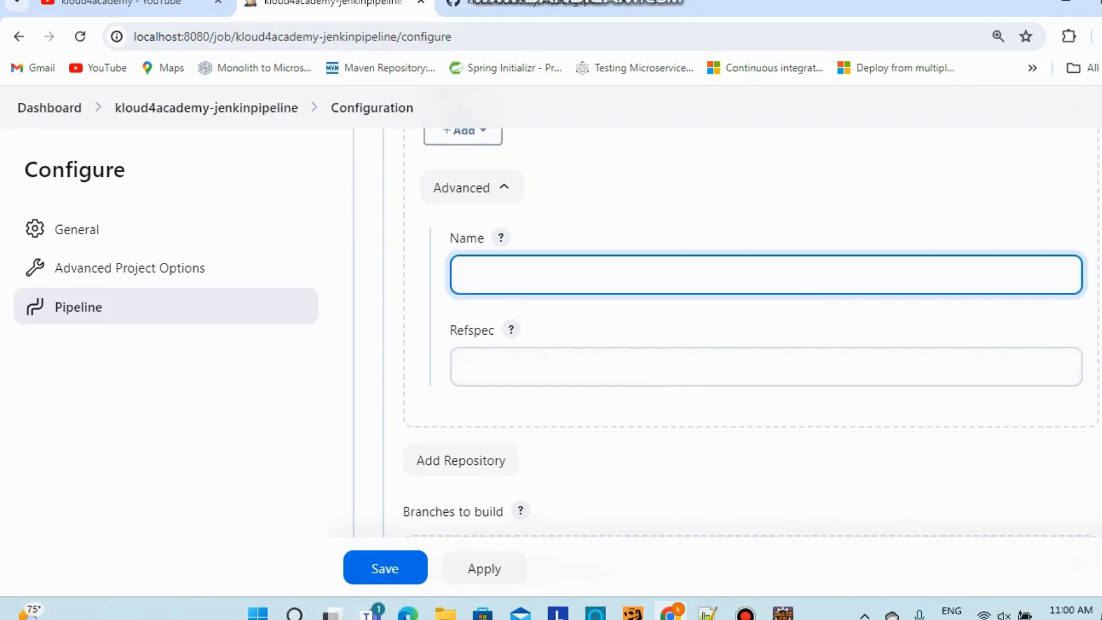
pyautogui.click(504, 186)
pyautogui.scroll(-6, 751, 333)
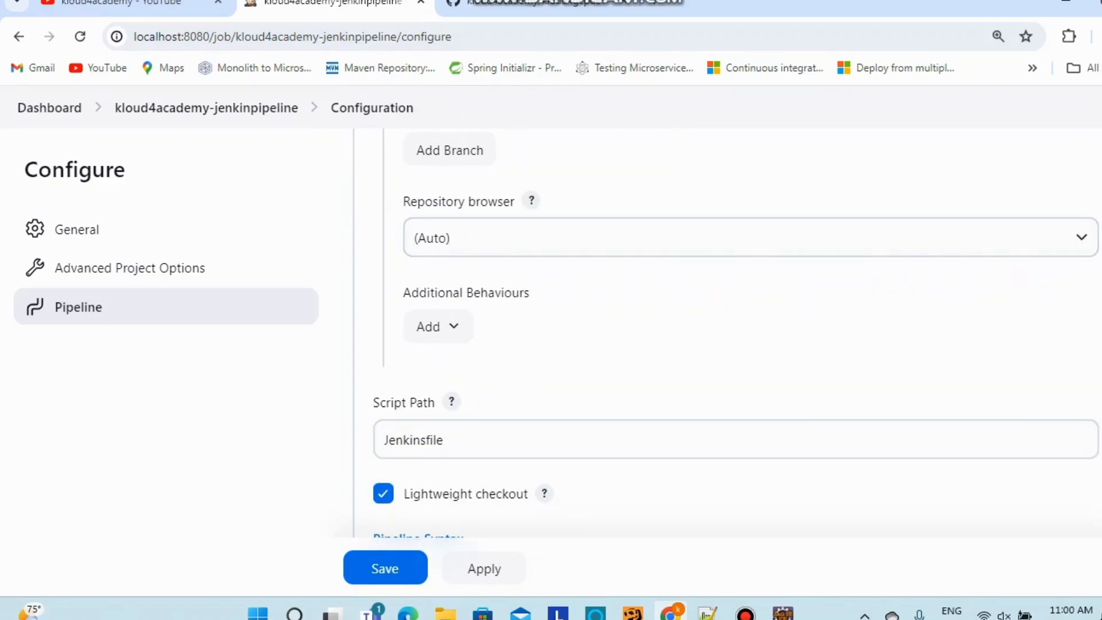
# Add a Sparse Checkout paths behaviour under the Git checkout's Additional Behaviours
pyautogui.click(436, 327)
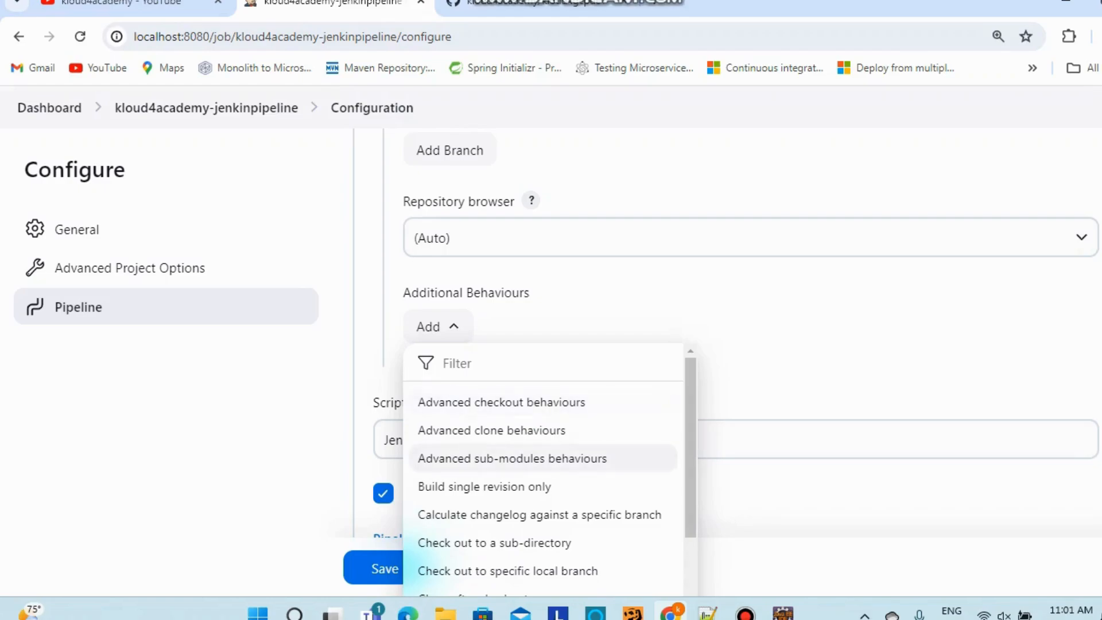
pyautogui.scroll(-1, 516, 457)
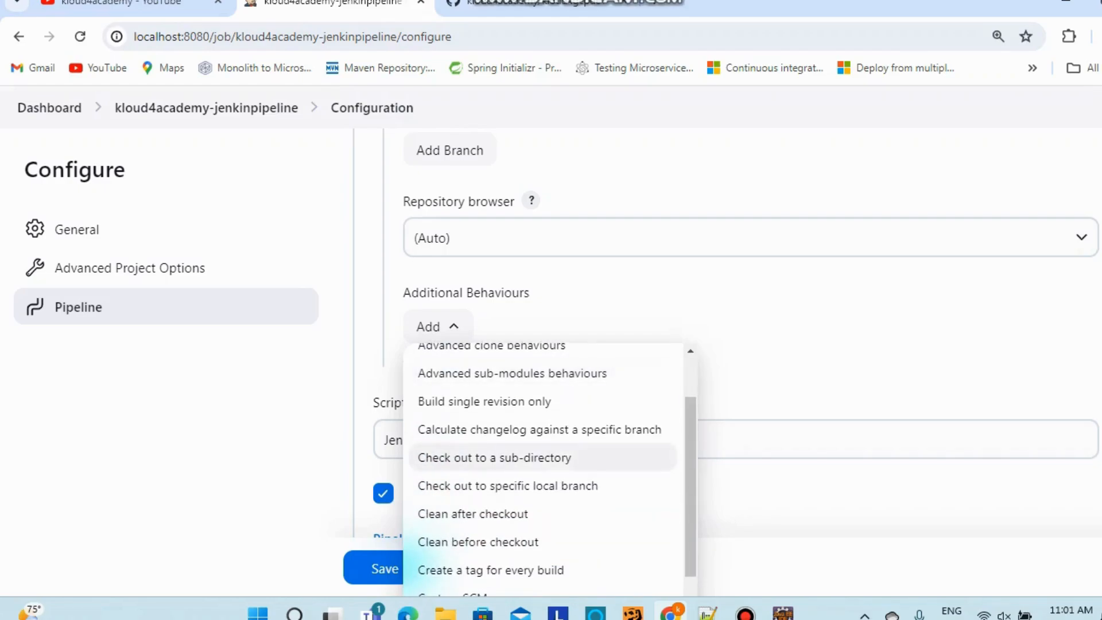
pyautogui.scroll(-3, 539, 458)
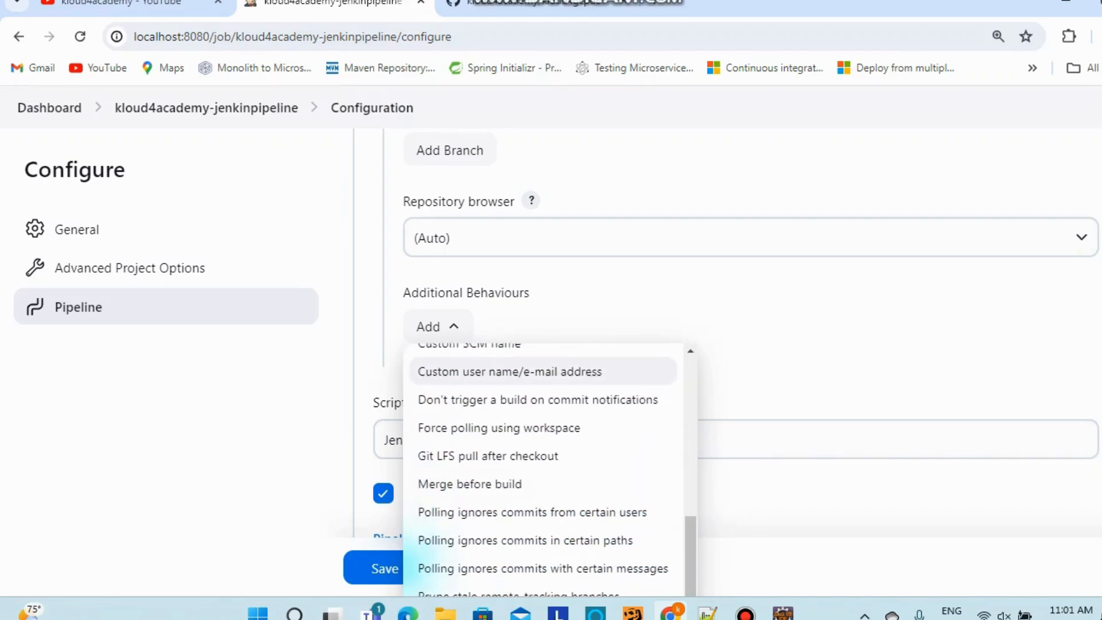
pyautogui.scroll(-1, 540, 457)
pyautogui.scroll(-2, 539, 482)
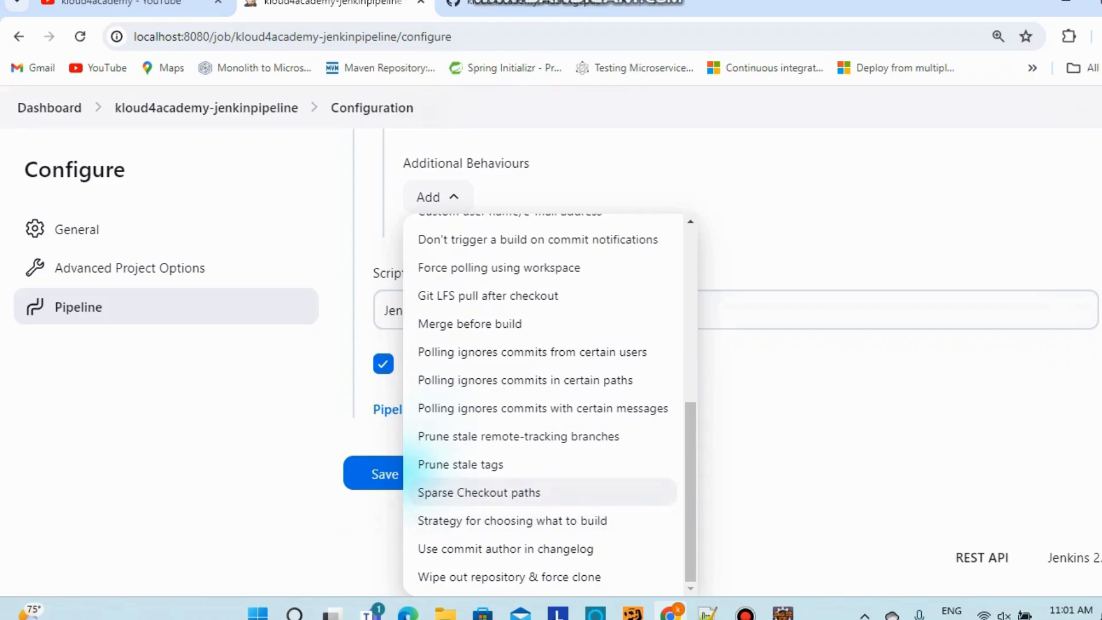
pyautogui.click(479, 491)
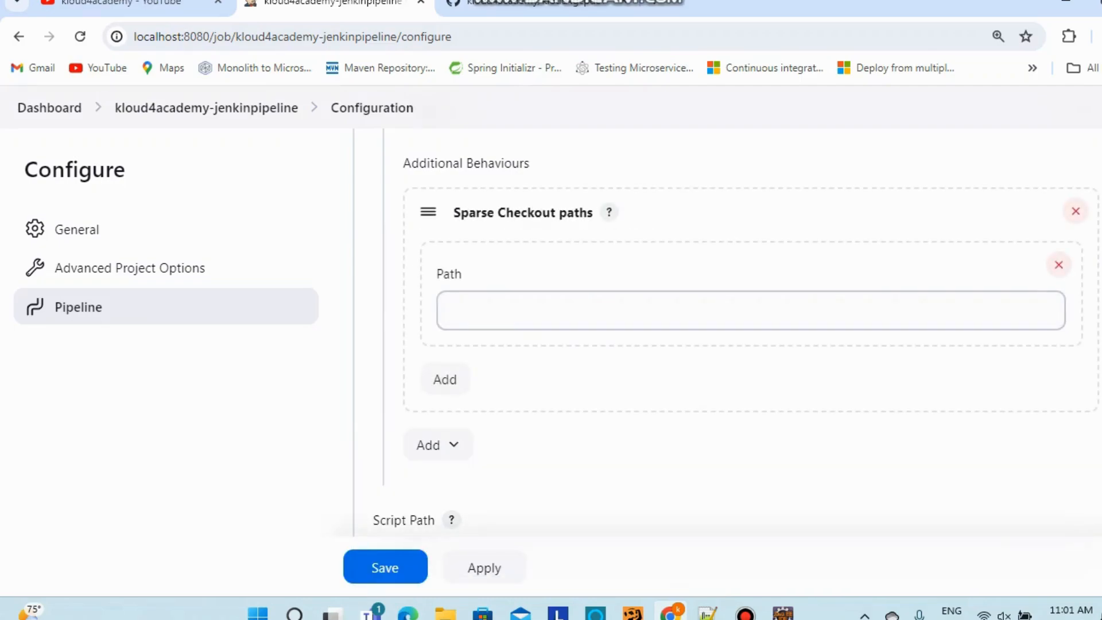
pyautogui.moveTo(453, 212); pyautogui.dragTo(593, 213)
pyautogui.click(539, 310)
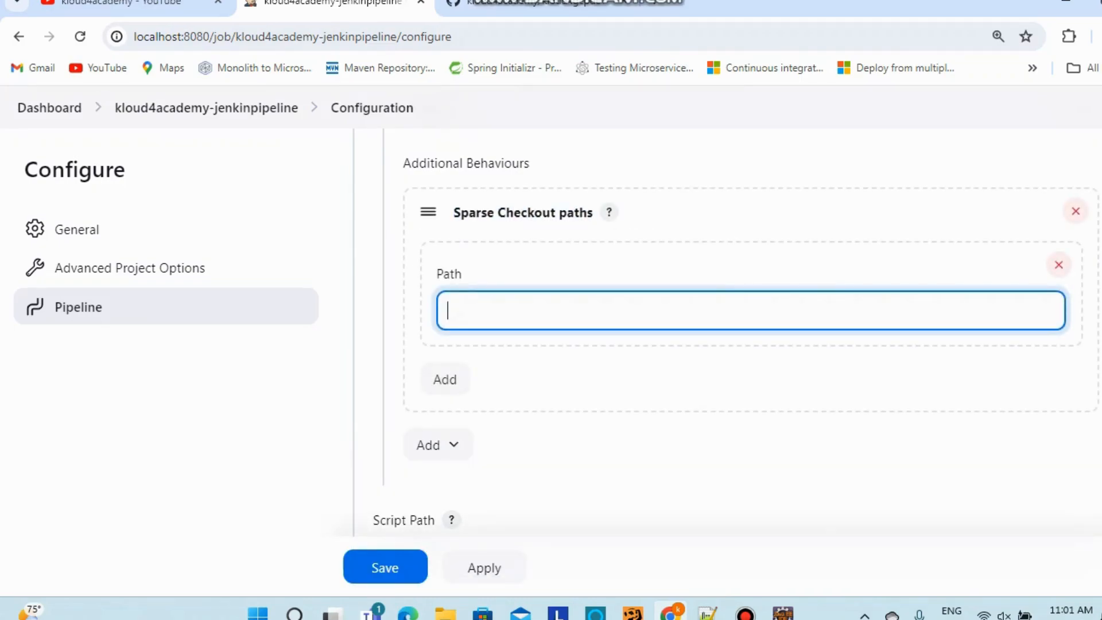
# Confirm the jenkin folder name on GitHub and enter jenkin as the sparse checkout Path
pyautogui.click(540, 3)
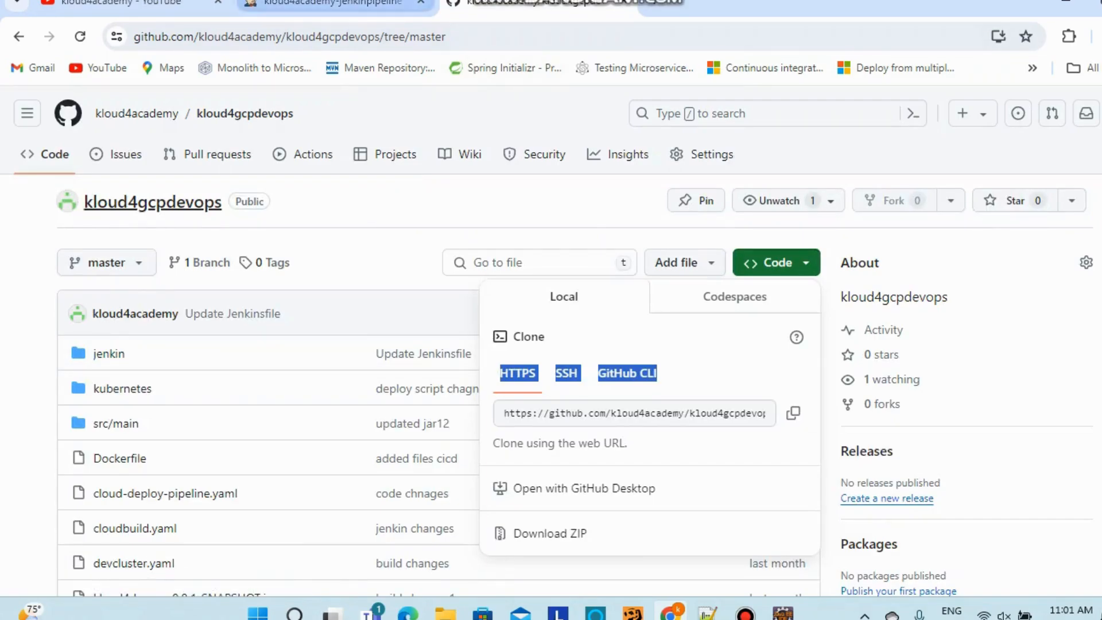
pyautogui.click(109, 354)
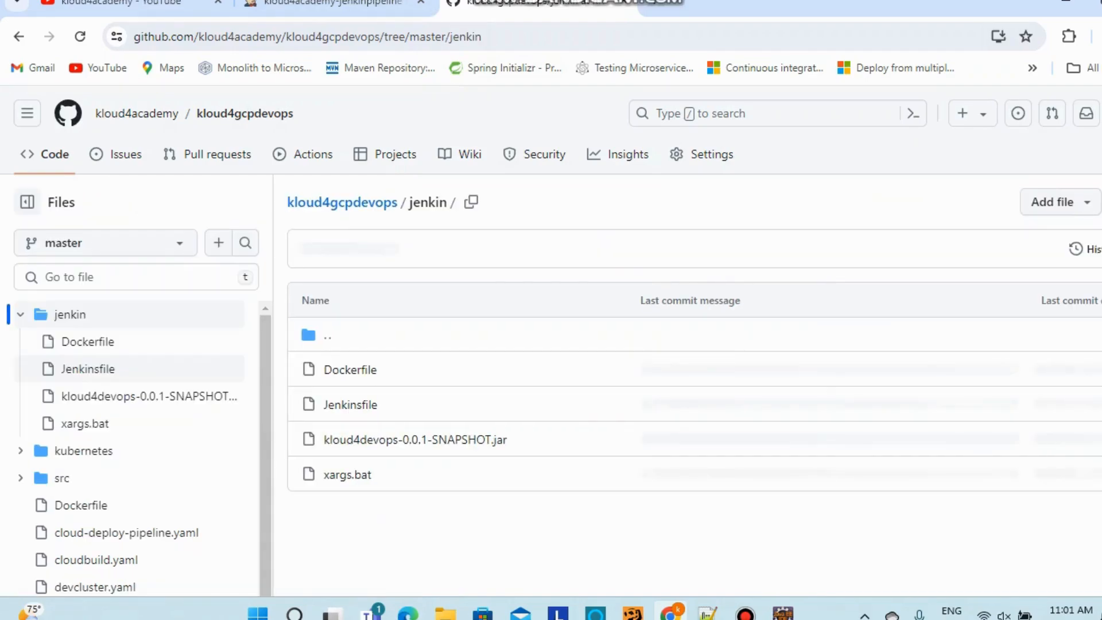
pyautogui.click(336, 3)
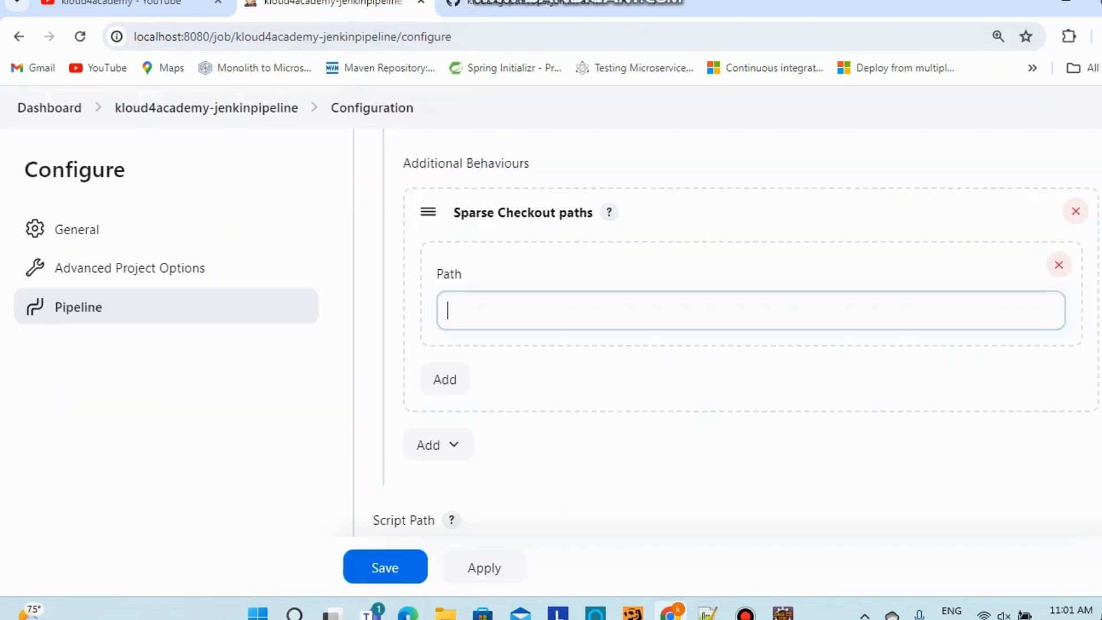
pyautogui.write('j')
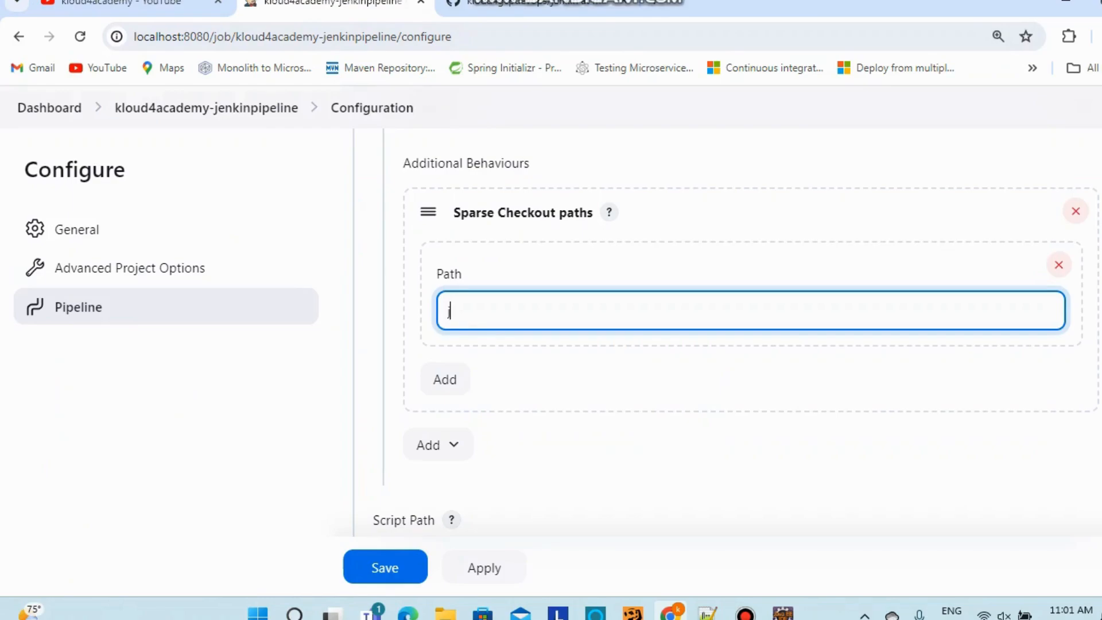
pyautogui.write('enkin')
pyautogui.scroll(-4, 732, 367)
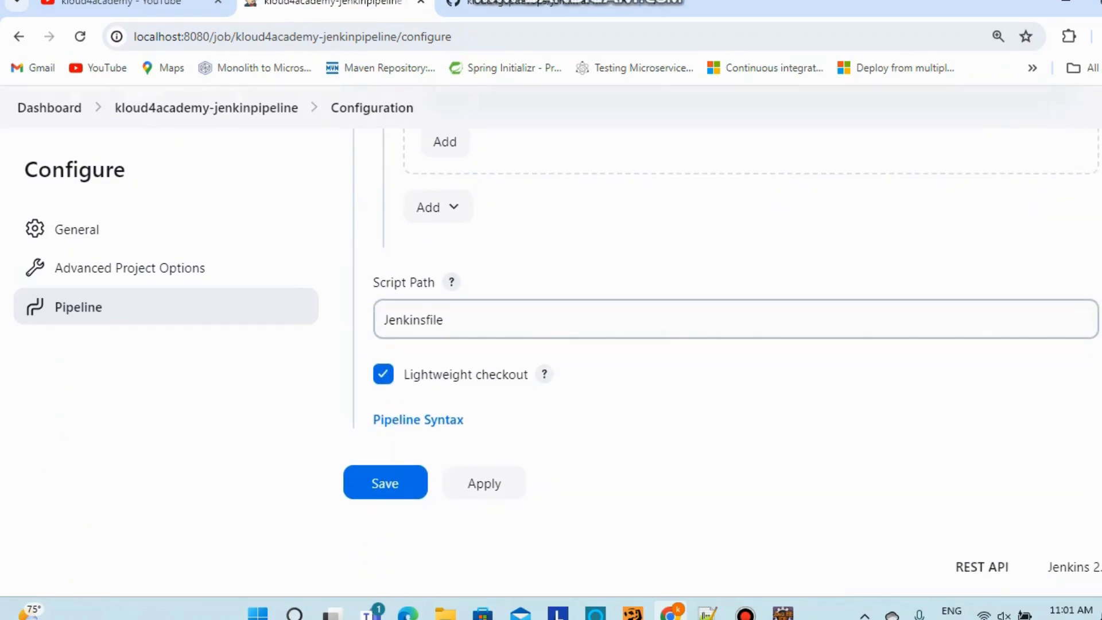
pyautogui.click(385, 319)
# Prefix the Script Path with jenkin/ so it reads jenkin/Jenkinsfile
pyautogui.scroll(4, 732, 322)
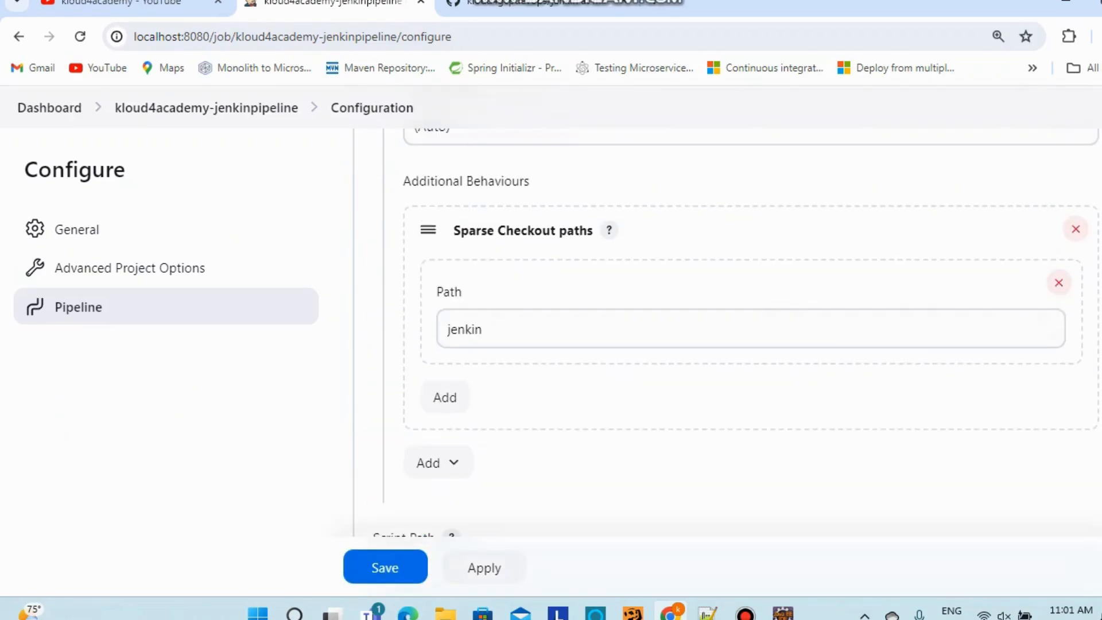
pyautogui.scroll(-4, 732, 321)
pyautogui.write('jen')
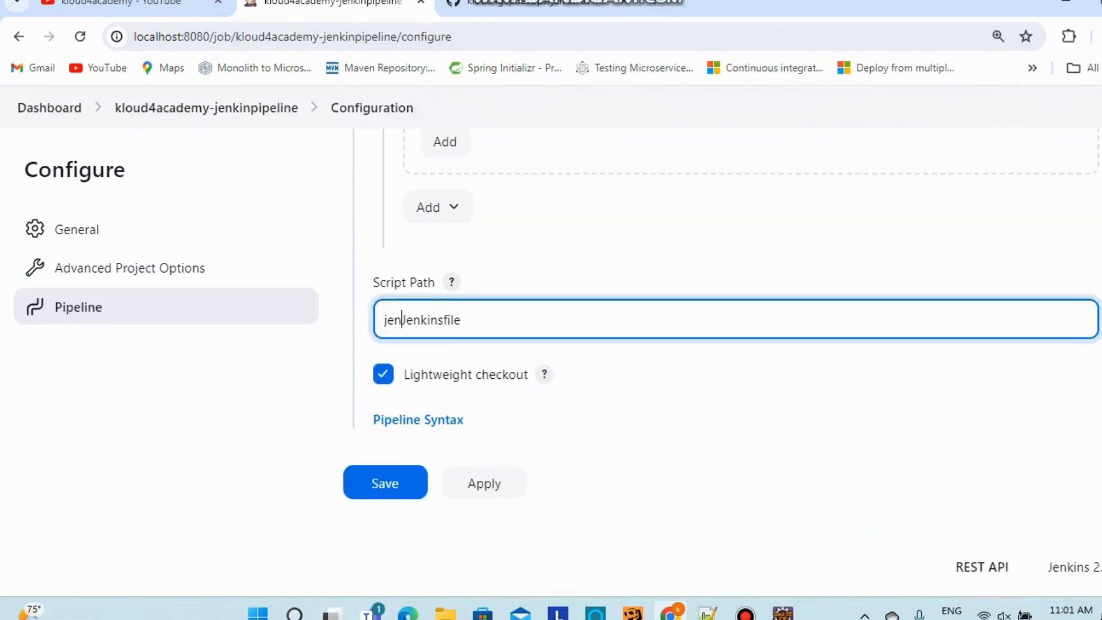
pyautogui.write('kin/')
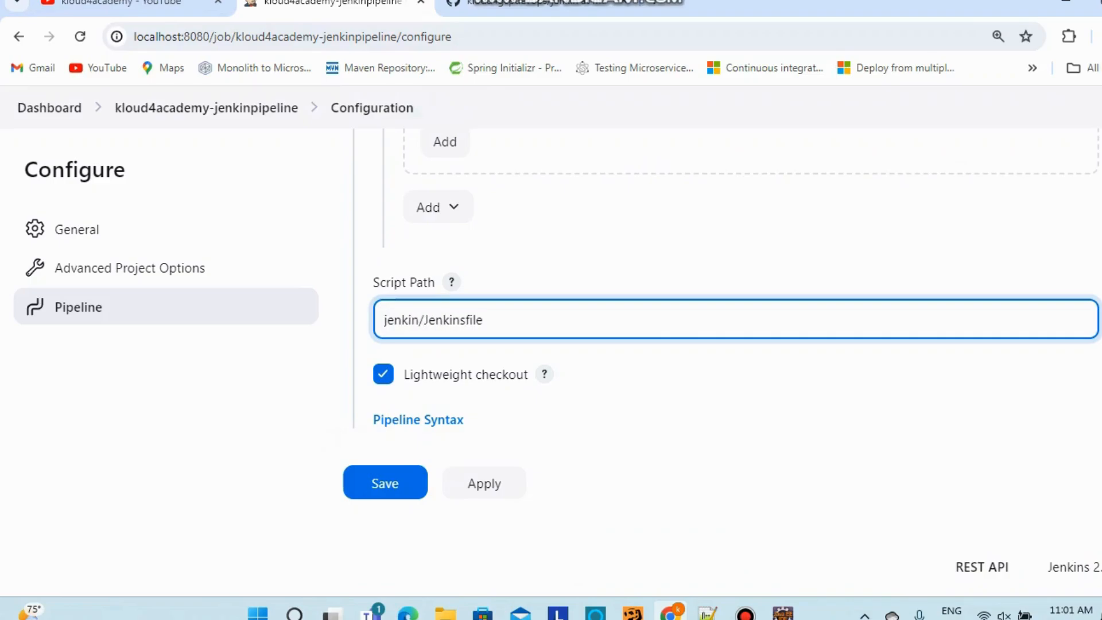
pyautogui.hotkey('shift', 'End')
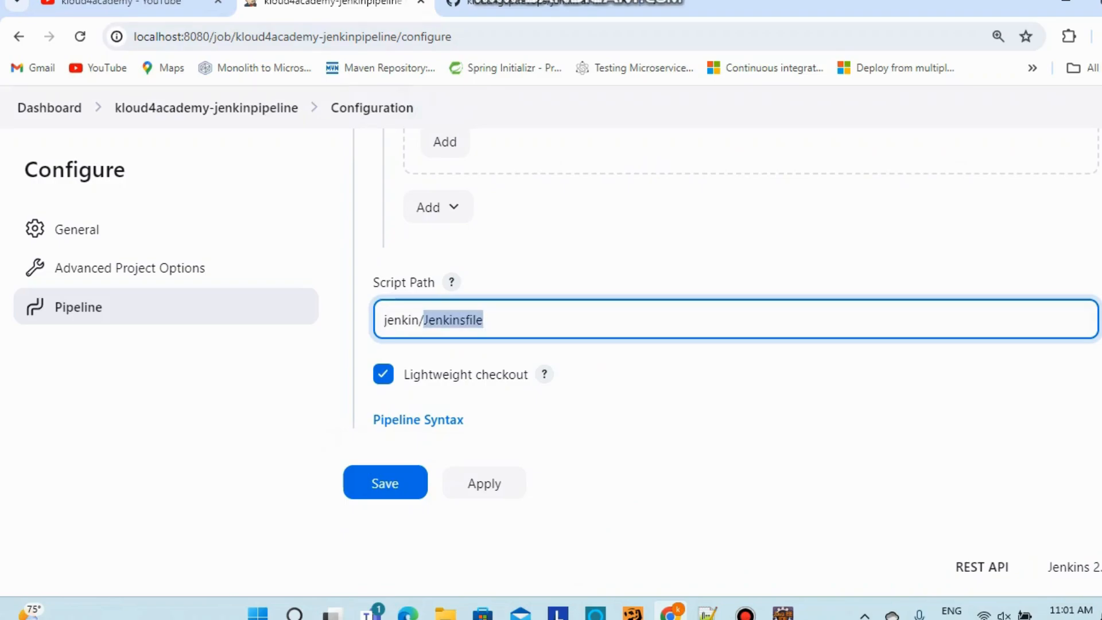
pyautogui.doubleClick(401, 320)
pyautogui.click(465, 319)
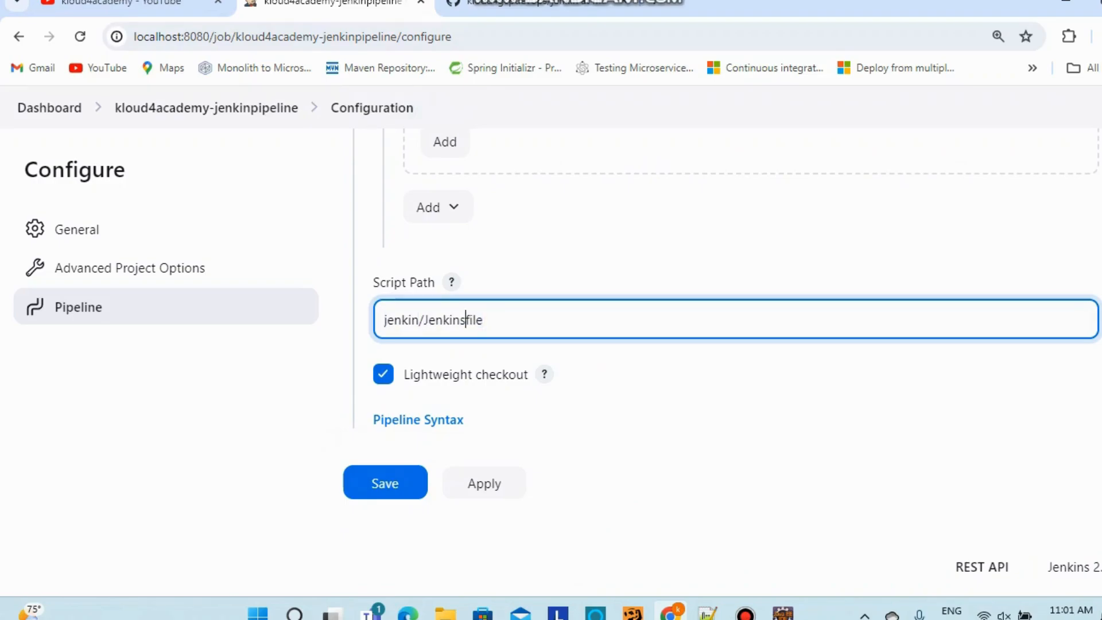
# Review the pipeline configuration and save the kloud4academy-jenkinpipeline job
pyautogui.scroll(5, 746, 322)
pyautogui.scroll(-4, 746, 321)
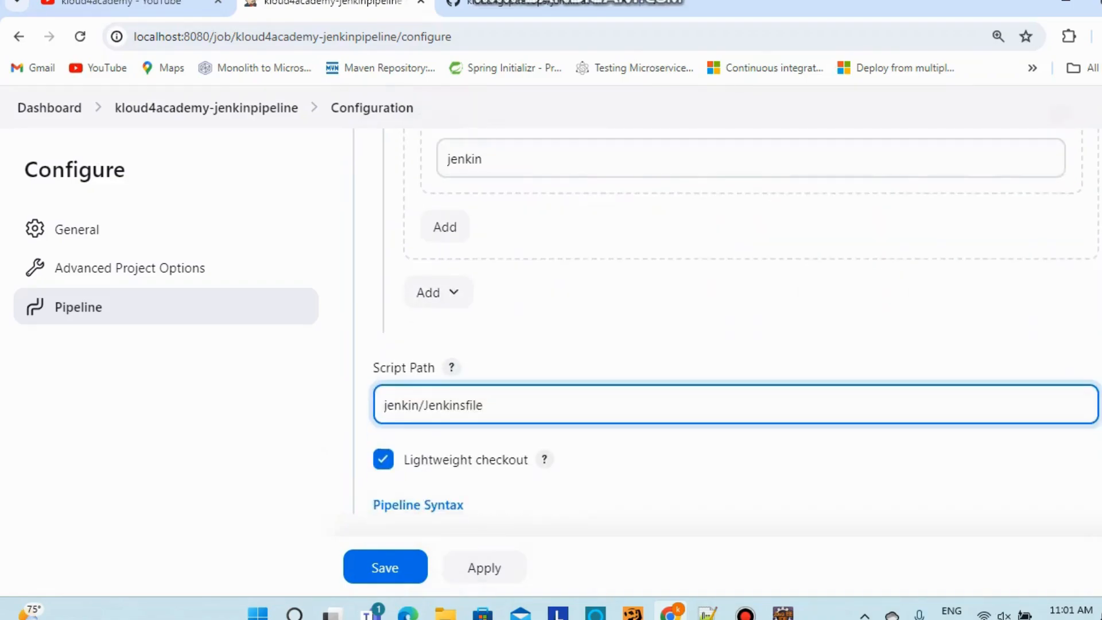
pyautogui.scroll(-1, 465, 319)
pyautogui.scroll(5, 465, 318)
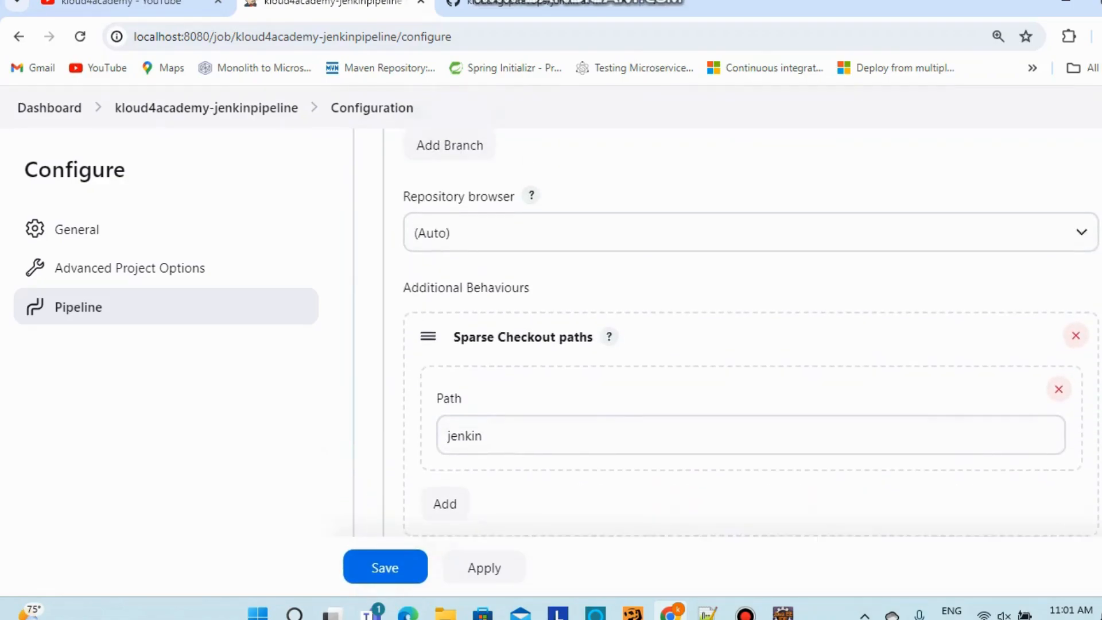
pyautogui.scroll(8, 723, 333)
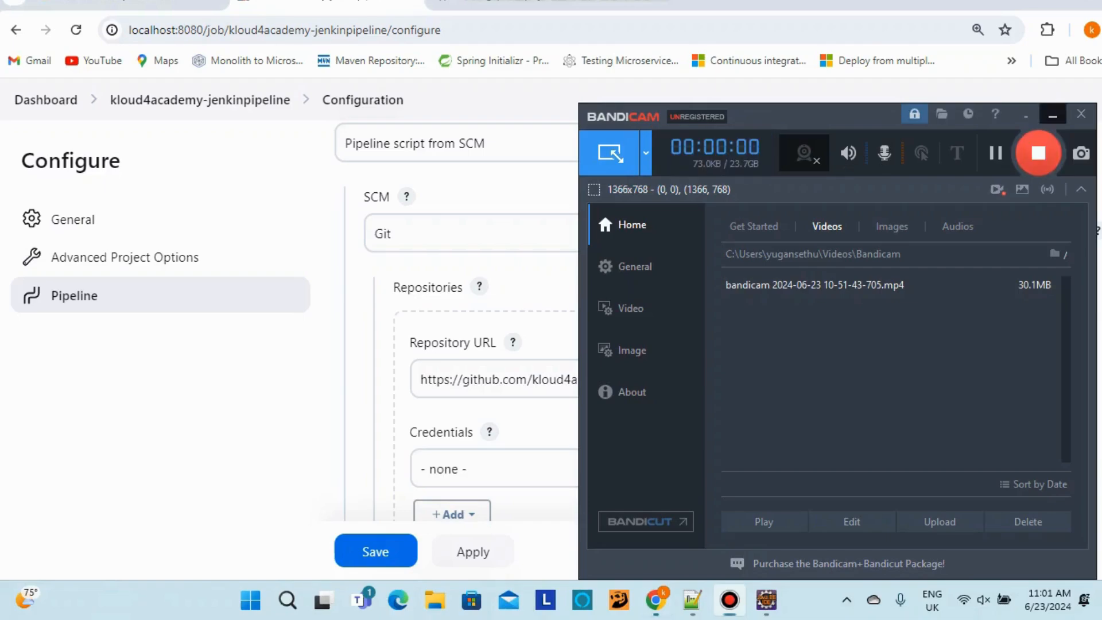
pyautogui.scroll(-2, 723, 345)
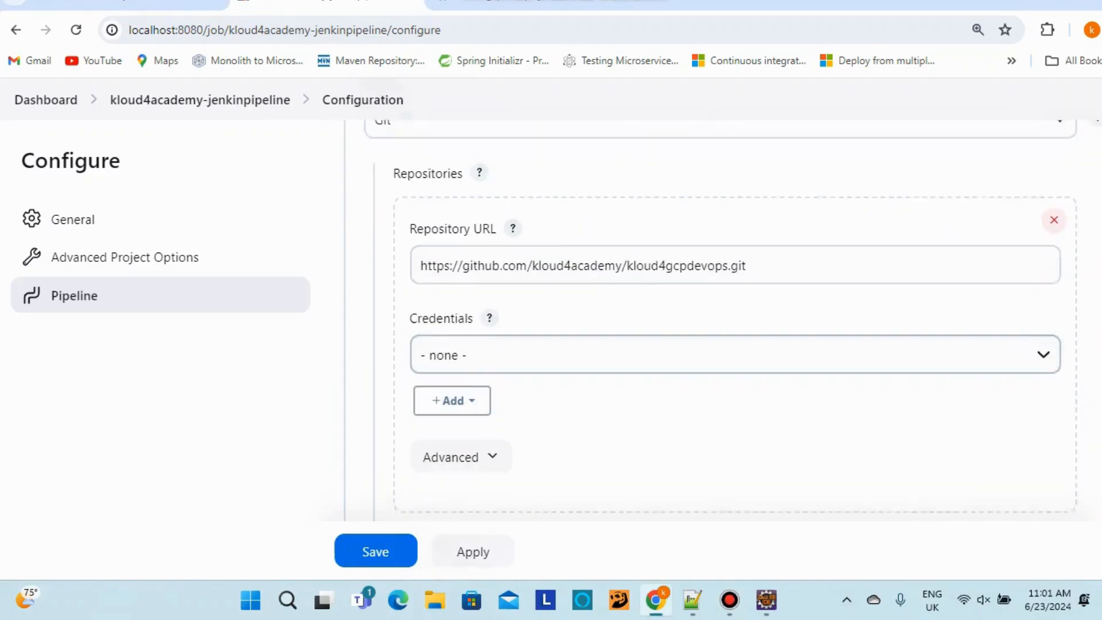
pyautogui.scroll(-7, 734, 321)
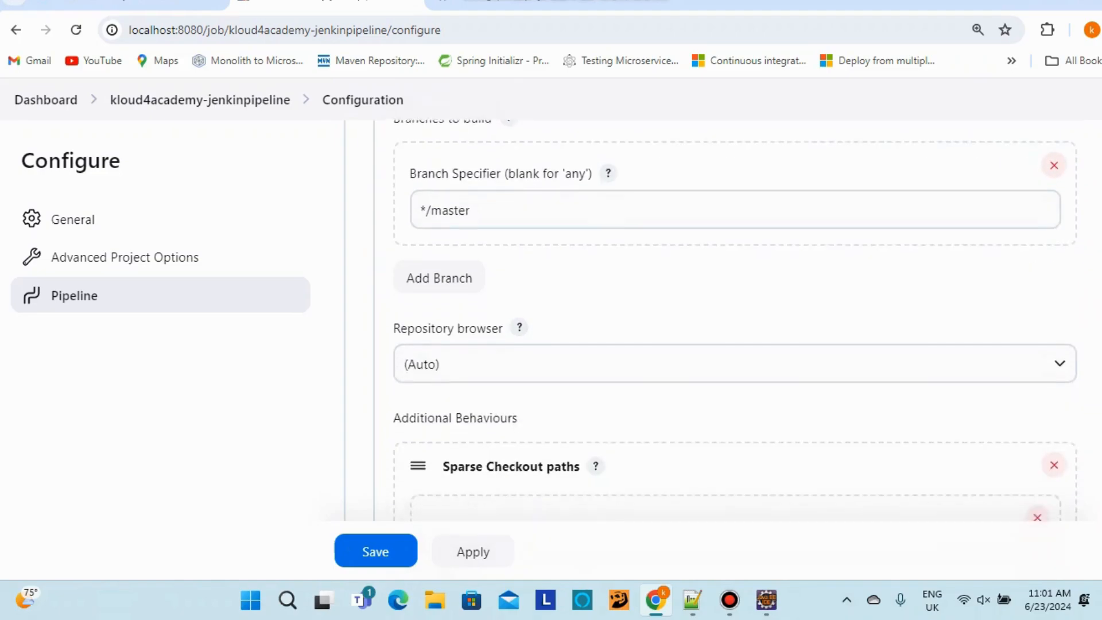
pyautogui.scroll(-5, 723, 322)
pyautogui.scroll(-1, 723, 322)
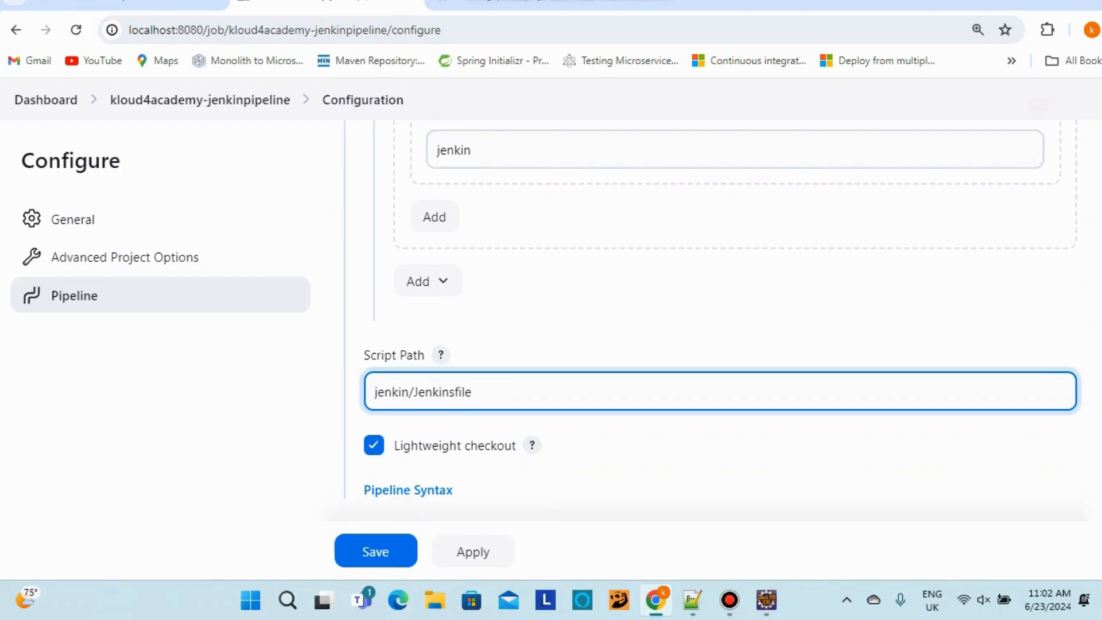
pyautogui.doubleClick(459, 391)
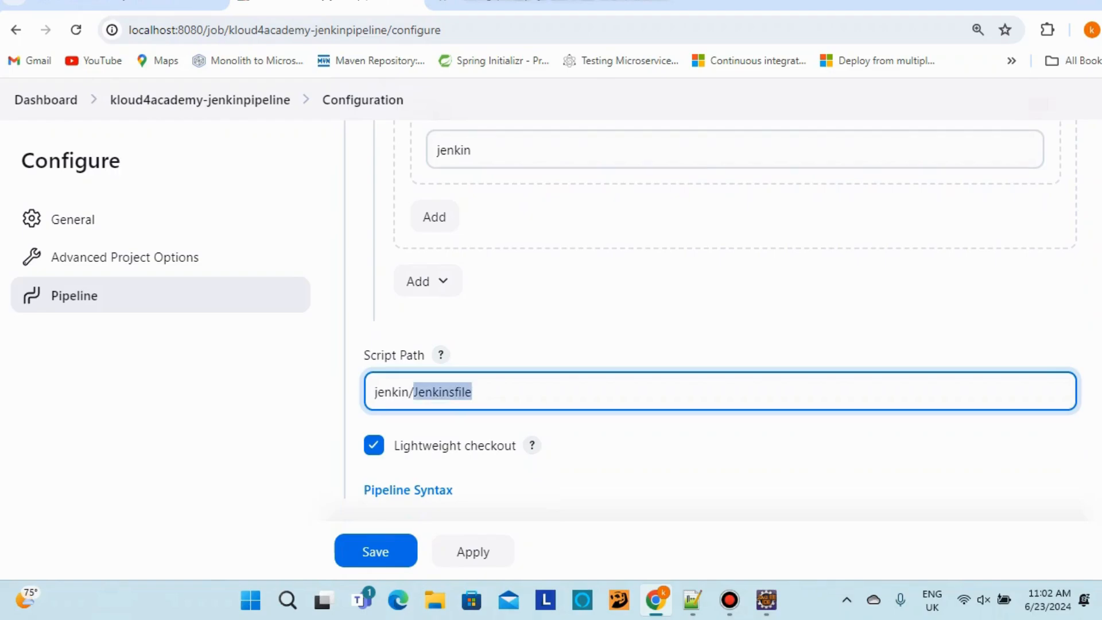
pyautogui.click(375, 550)
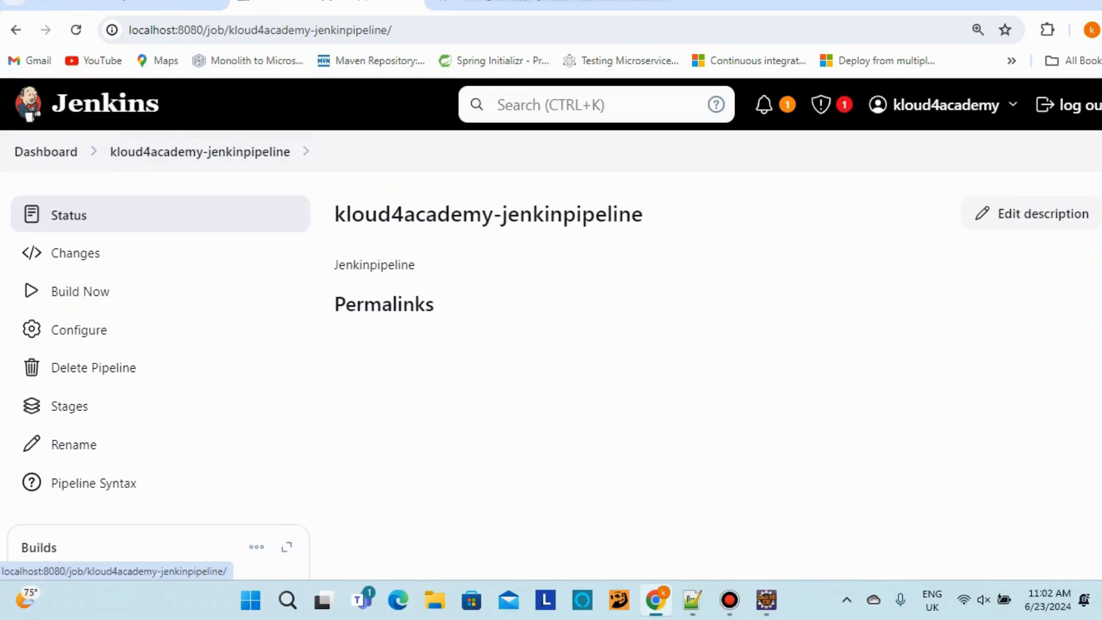
# Review kloud4-pipeline's stage view from Build History, then return to the dashboard job list
pyautogui.click(46, 151)
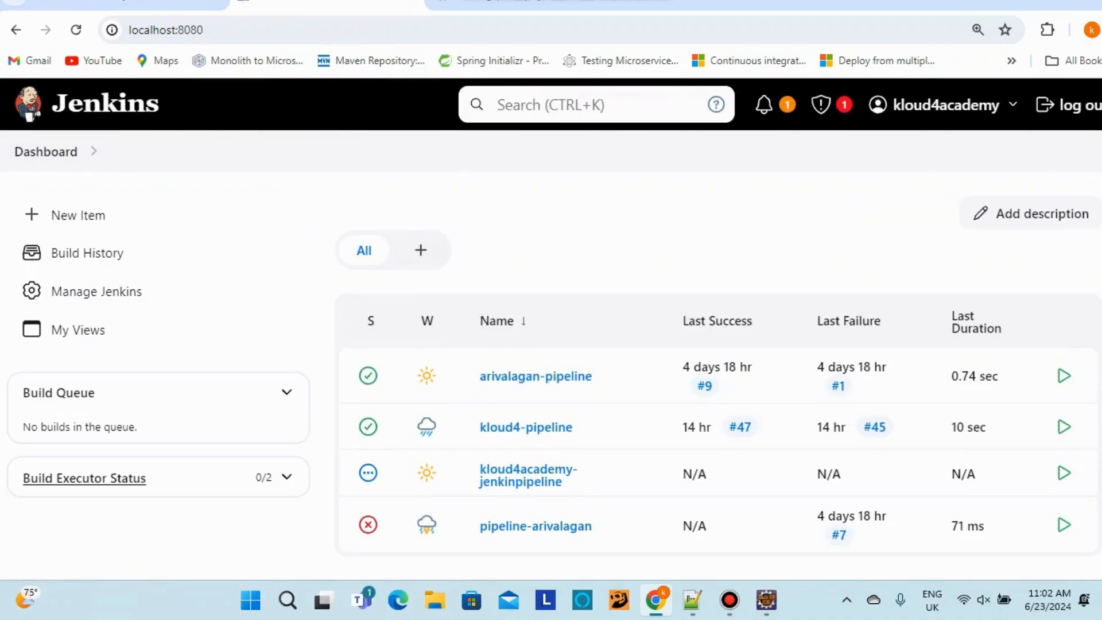
pyautogui.scroll(-2, 528, 390)
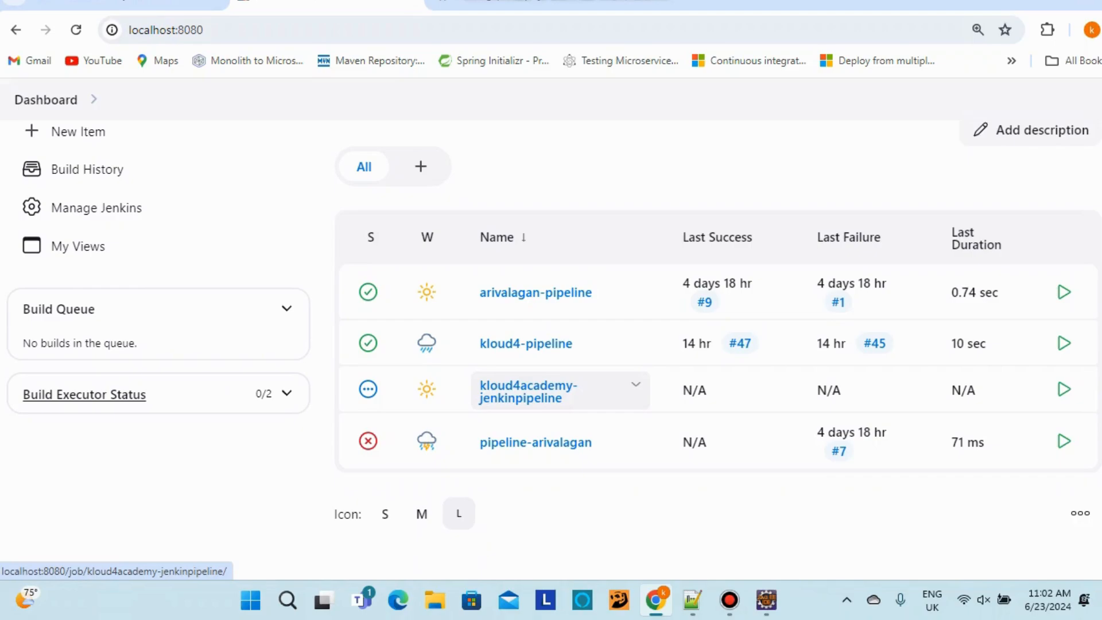
pyautogui.click(87, 168)
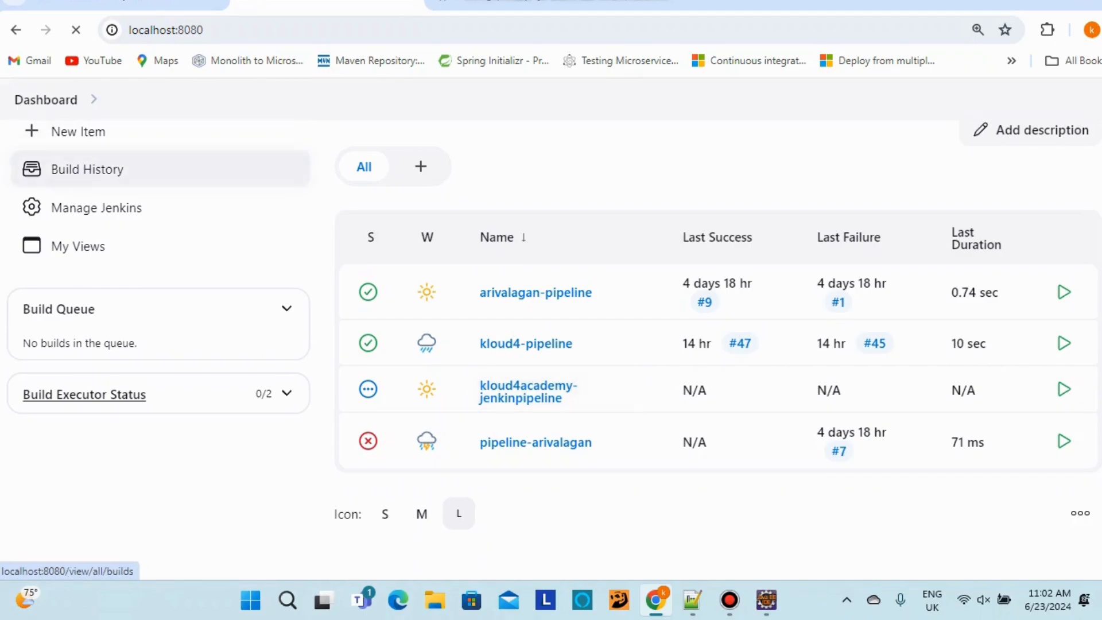
pyautogui.scroll(-7, 551, 350)
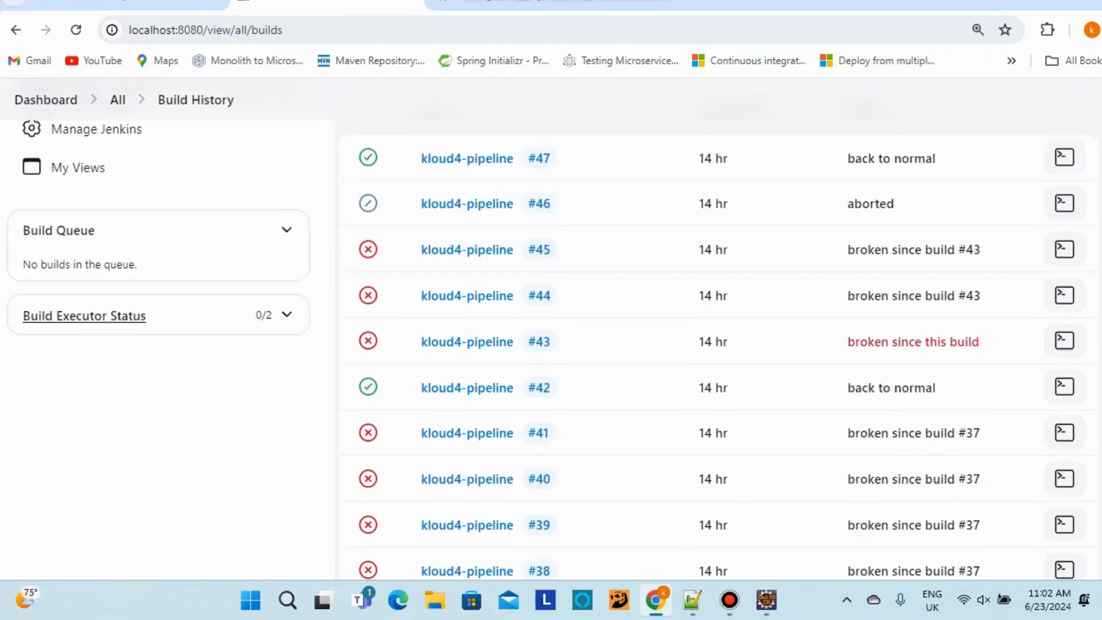
pyautogui.scroll(7, 550, 350)
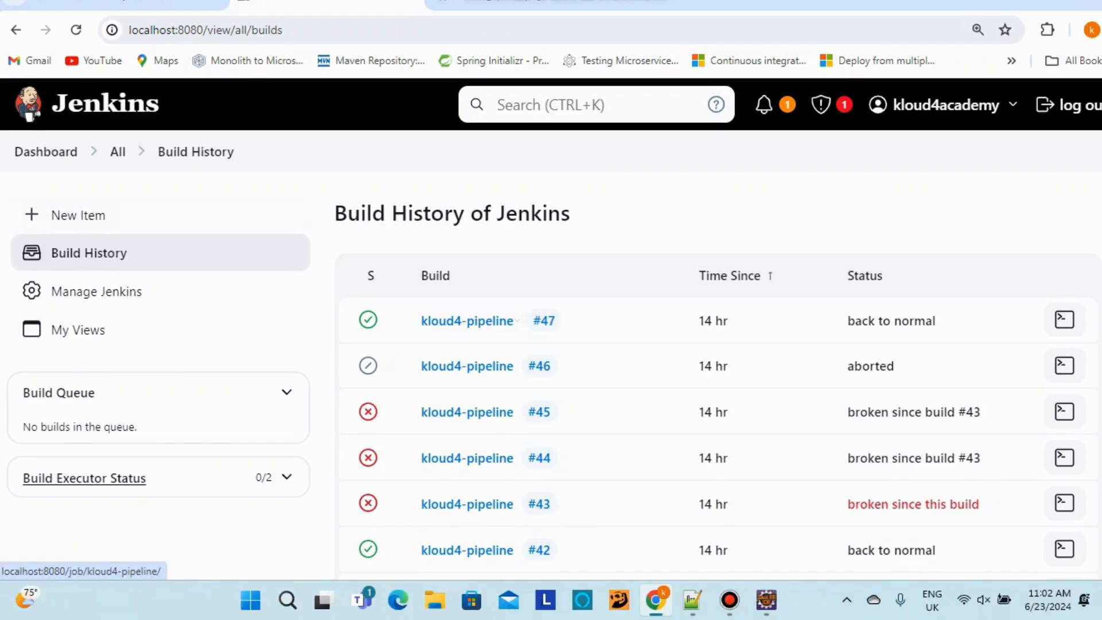
pyautogui.click(467, 320)
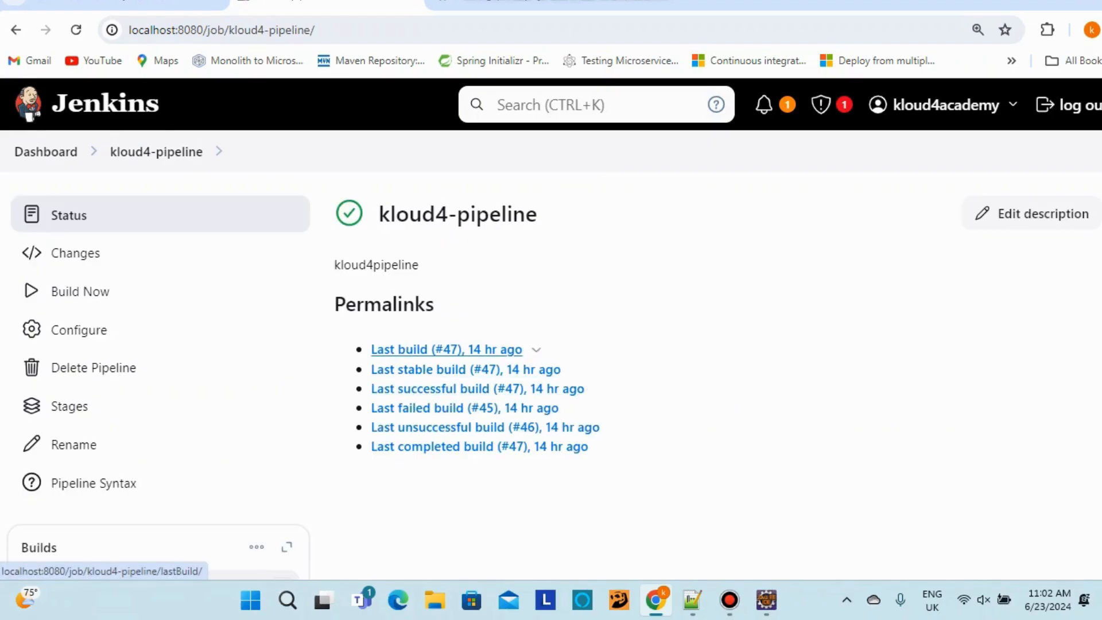
pyautogui.click(69, 406)
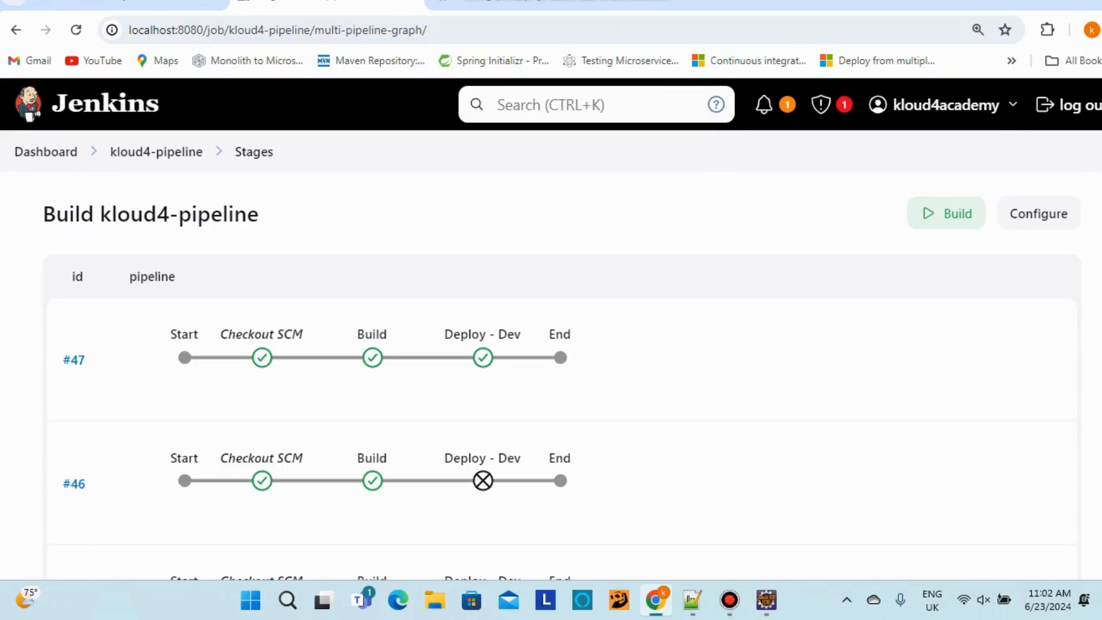
pyautogui.click(156, 152)
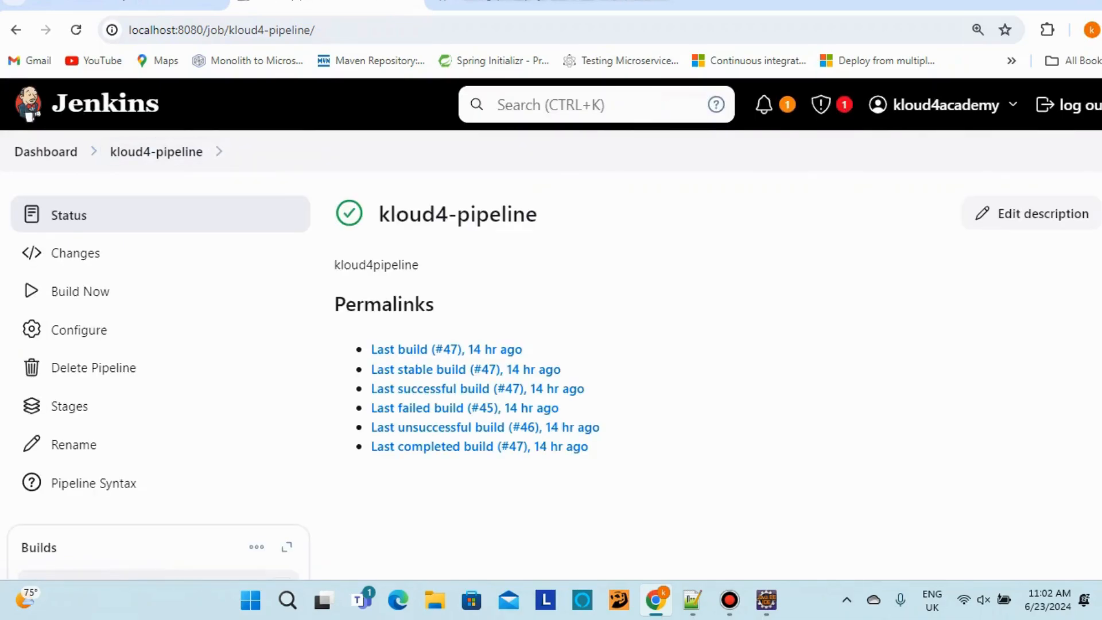
pyautogui.click(46, 151)
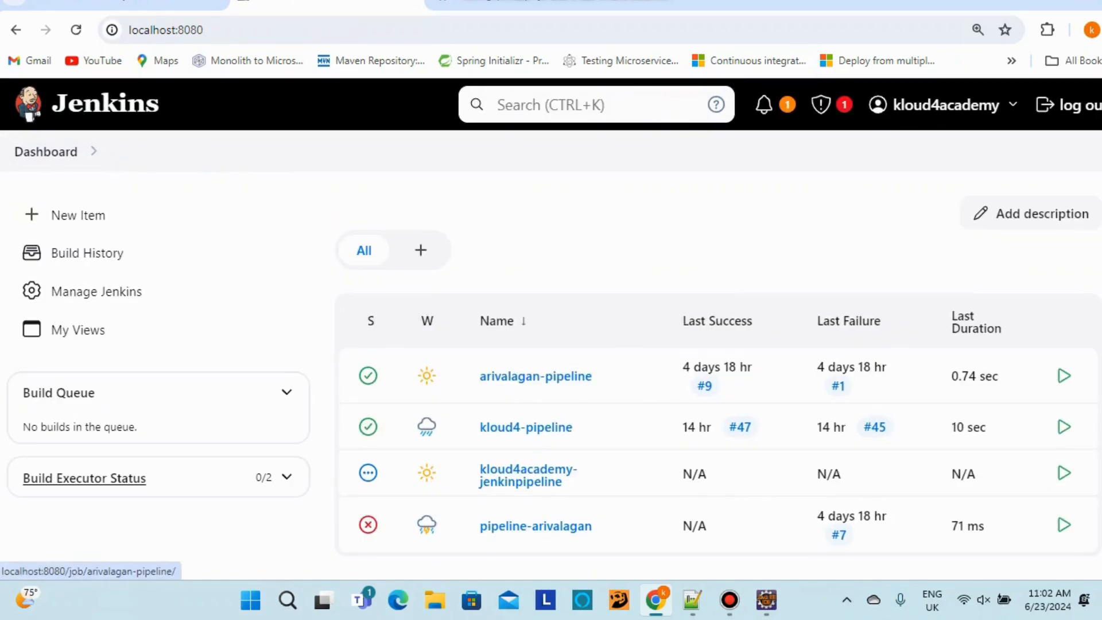
pyautogui.scroll(-2, 551, 393)
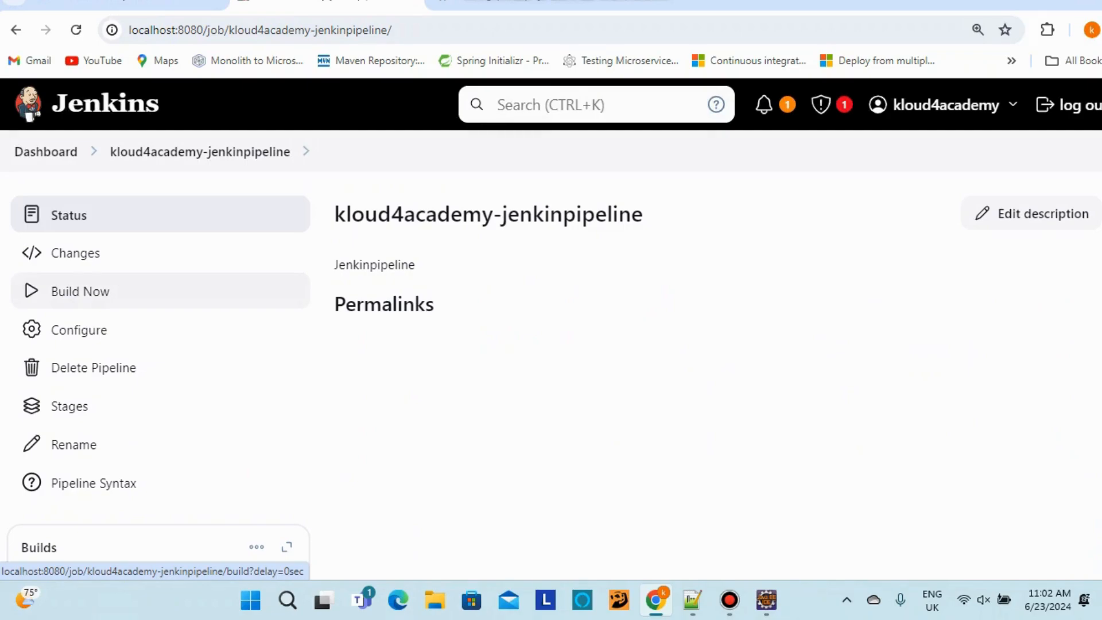
# Run build #1 of kloud4academy-jenkinpipeline and read its console log down to the Docker build error
pyautogui.click(80, 291)
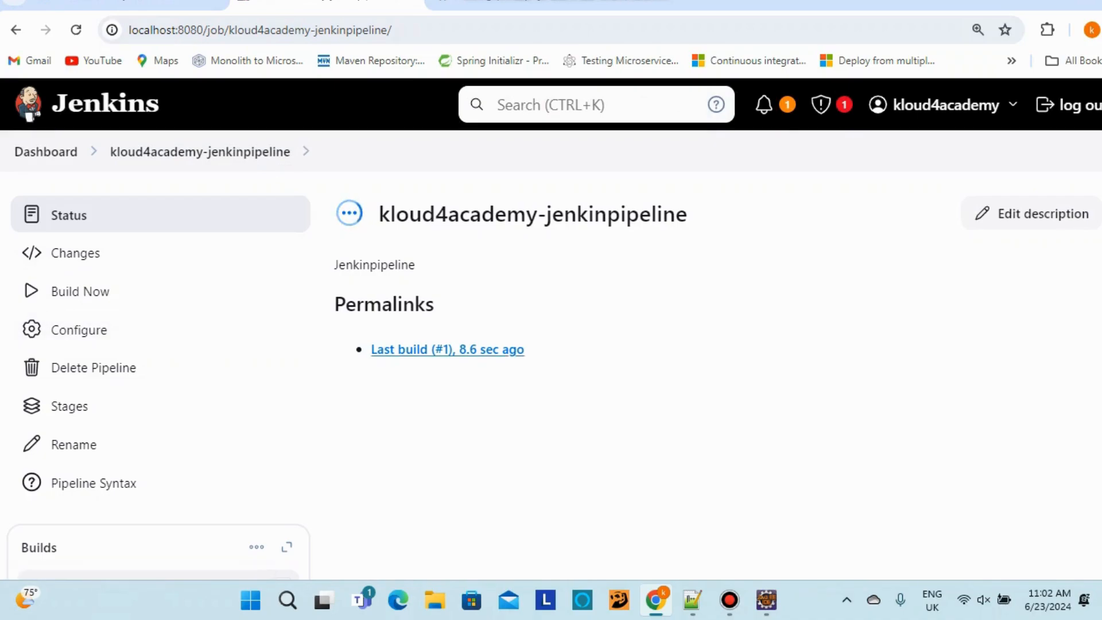
pyautogui.click(447, 350)
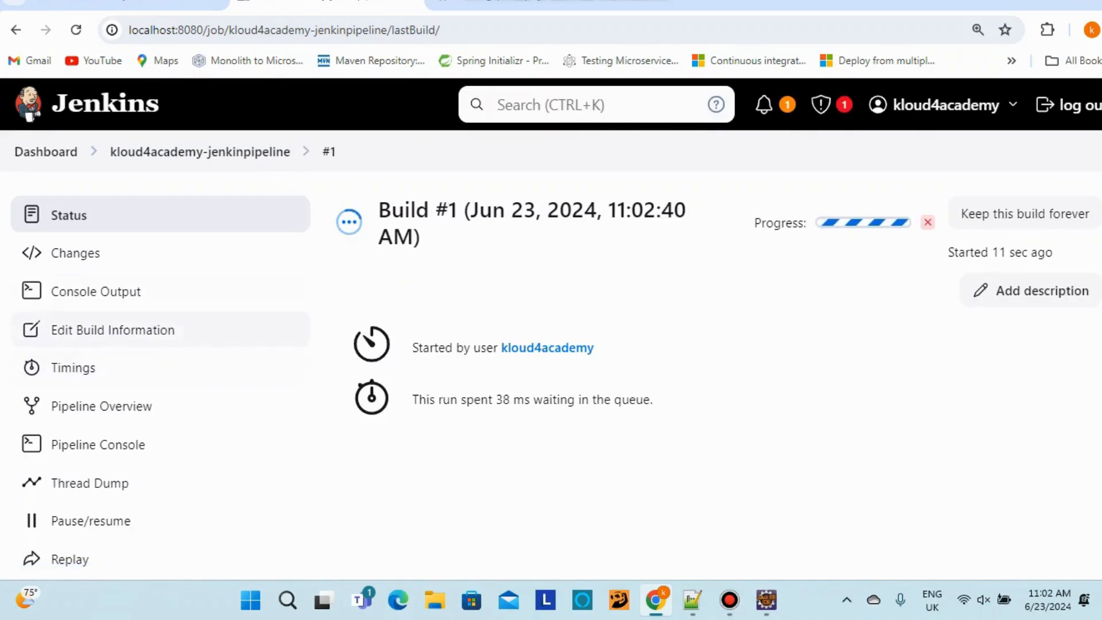
pyautogui.click(96, 291)
pyautogui.scroll(-3, 96, 291)
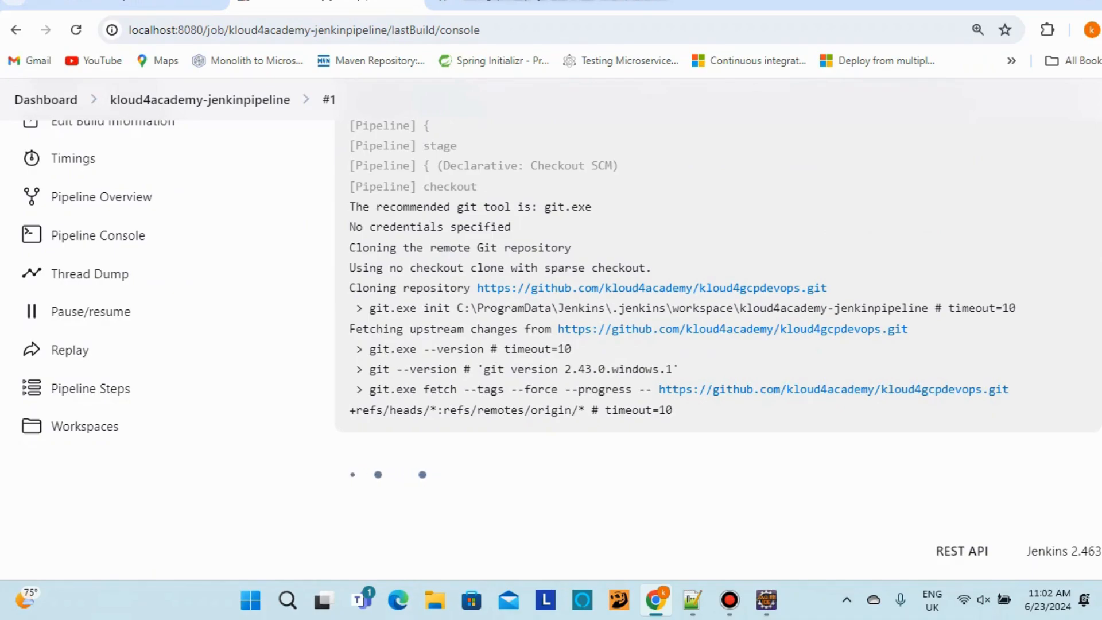
pyautogui.scroll(4, 551, 344)
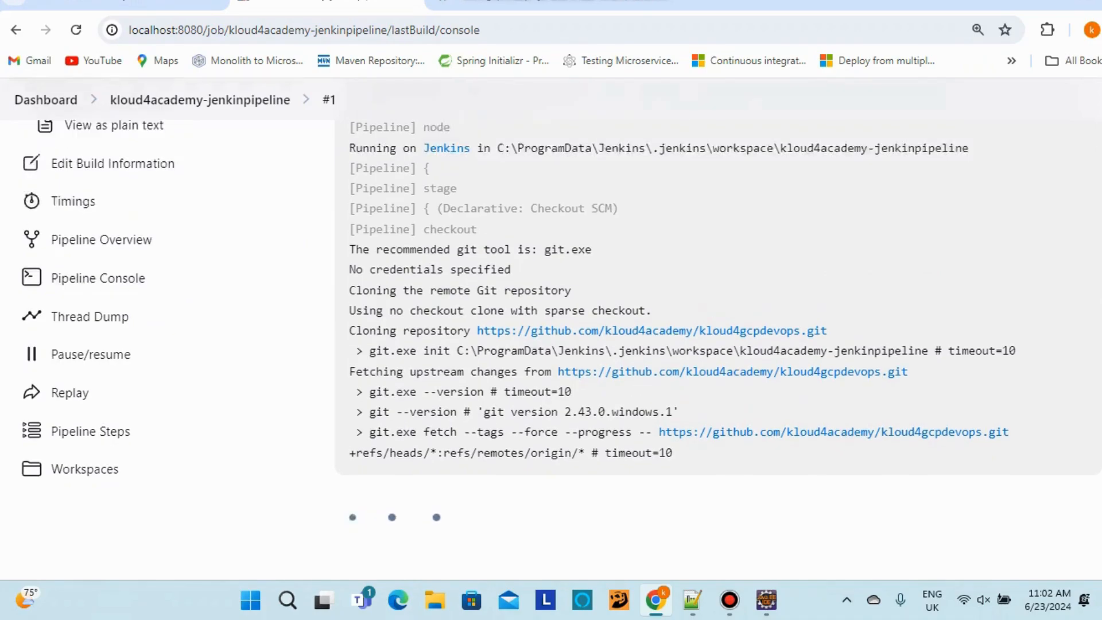
pyautogui.scroll(-4, 551, 344)
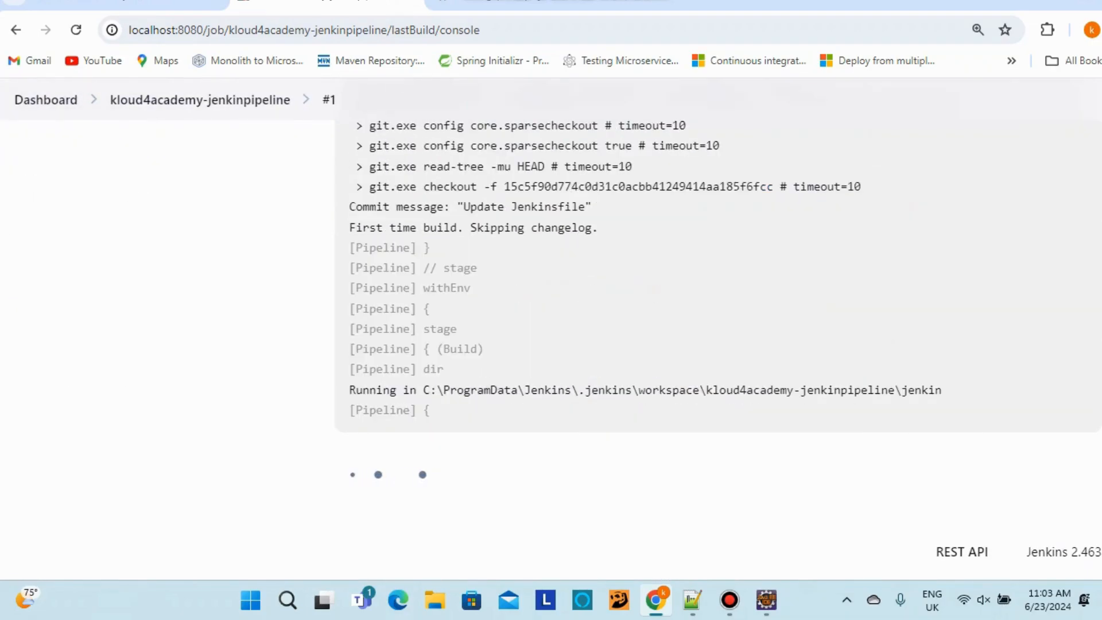
pyautogui.scroll(5, 551, 349)
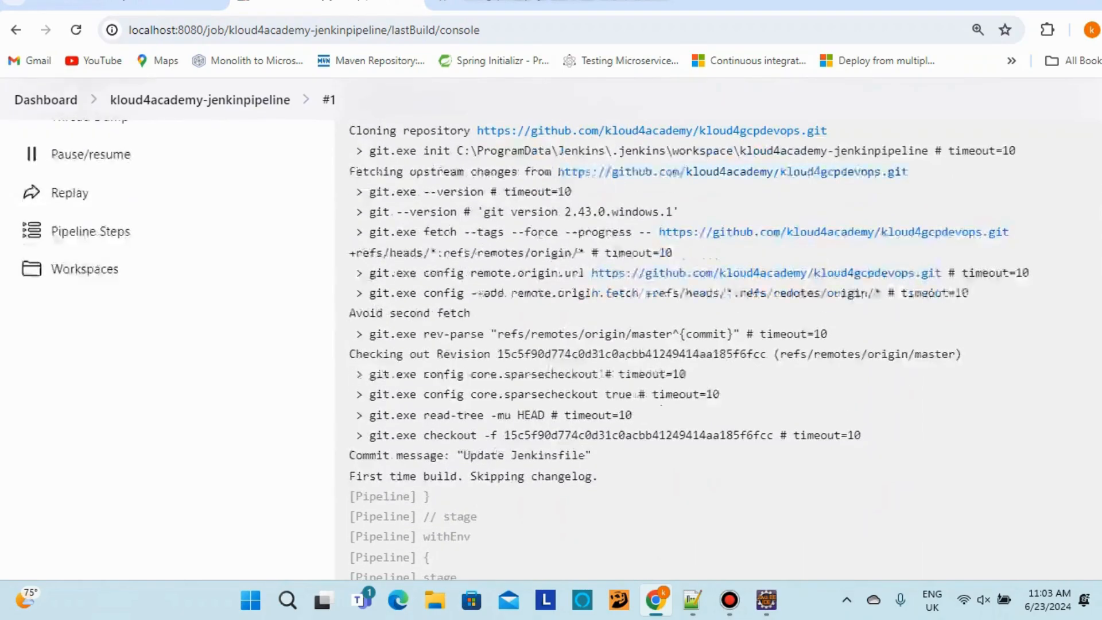
pyautogui.scroll(-6, 550, 349)
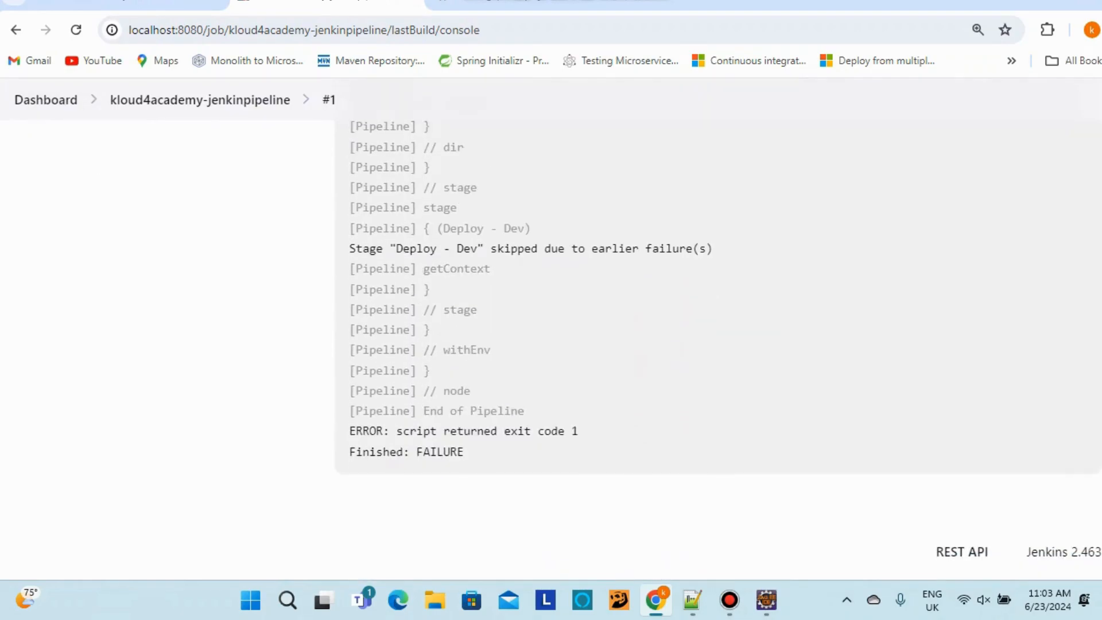
pyautogui.scroll(10, 706, 349)
pyautogui.scroll(-4, 706, 350)
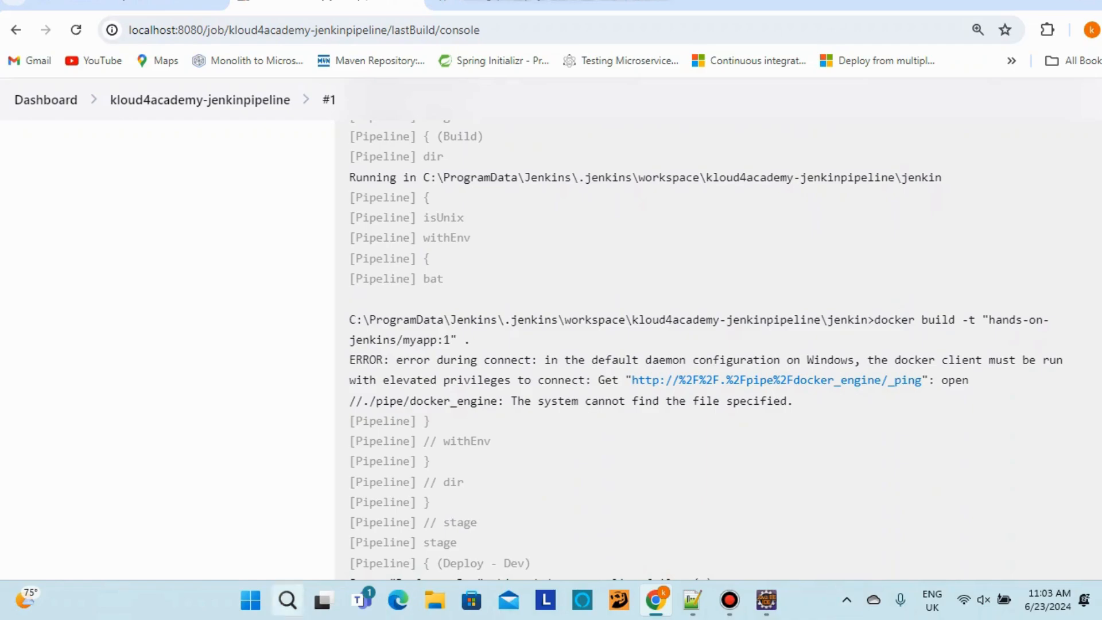
# Launch Docker Desktop from Windows Search to start its engine, then show the jenkin-integration.txt notes
pyautogui.click(287, 599)
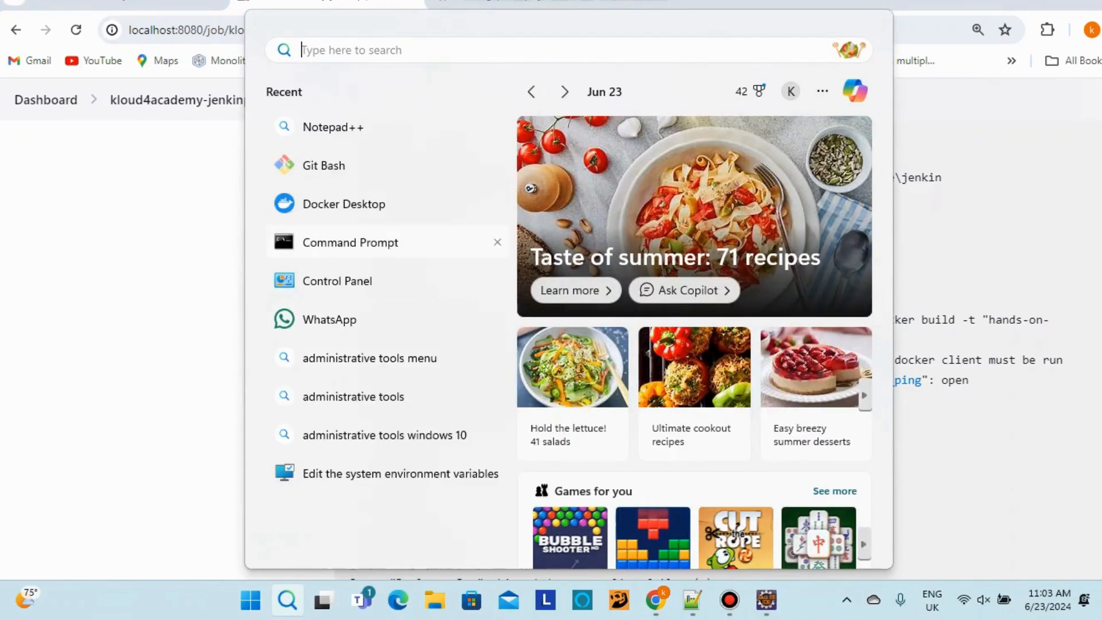
pyautogui.click(367, 205)
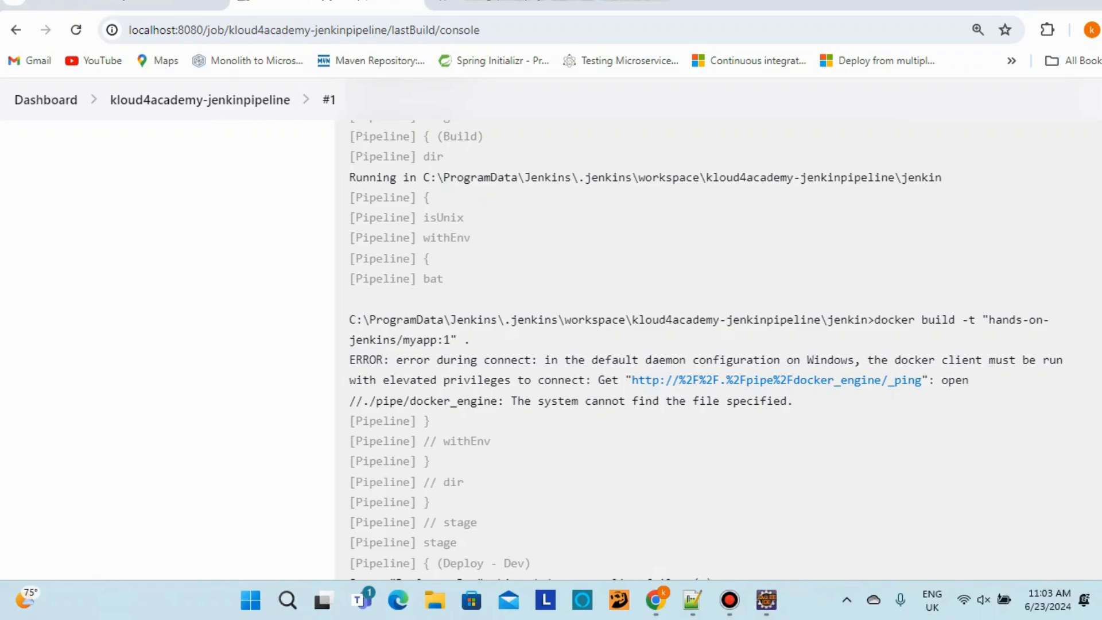
pyautogui.click(846, 600)
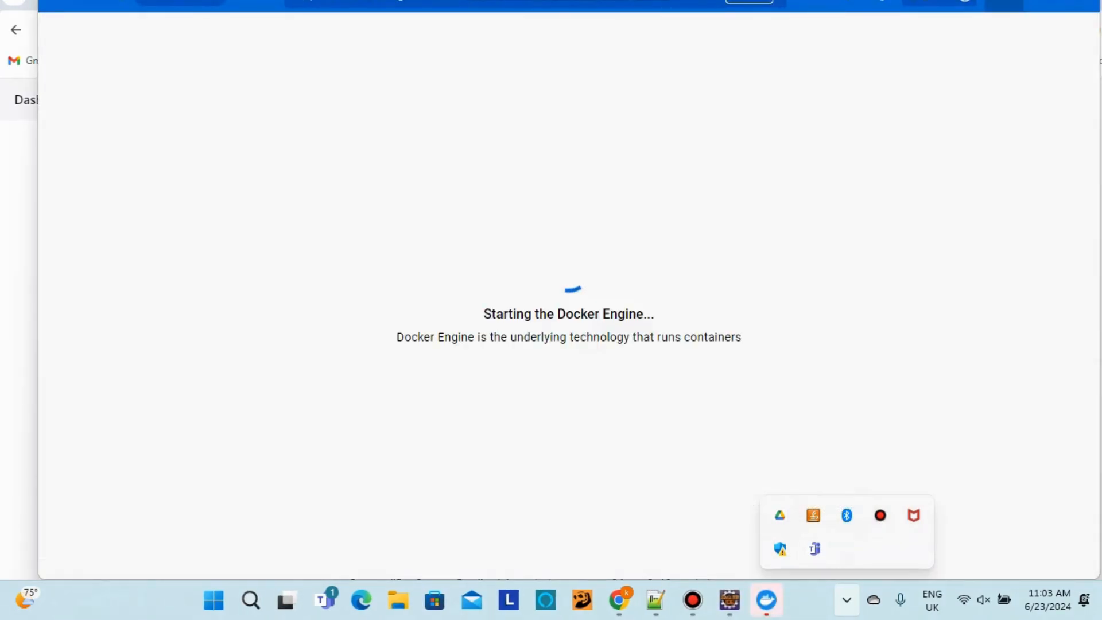
pyautogui.click(1004, 4)
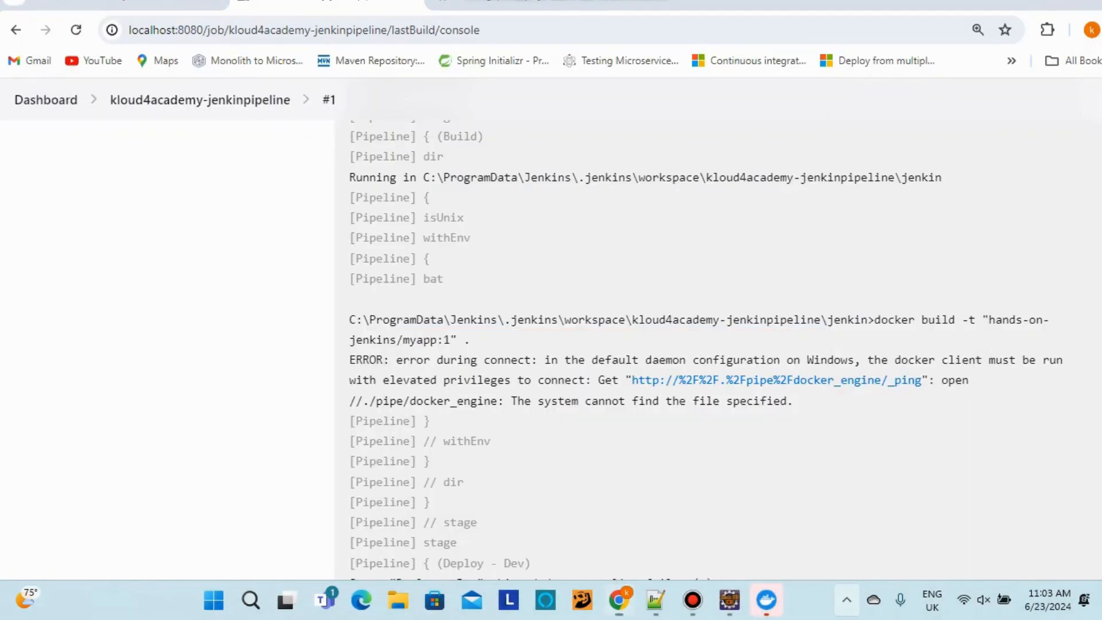
pyautogui.click(846, 599)
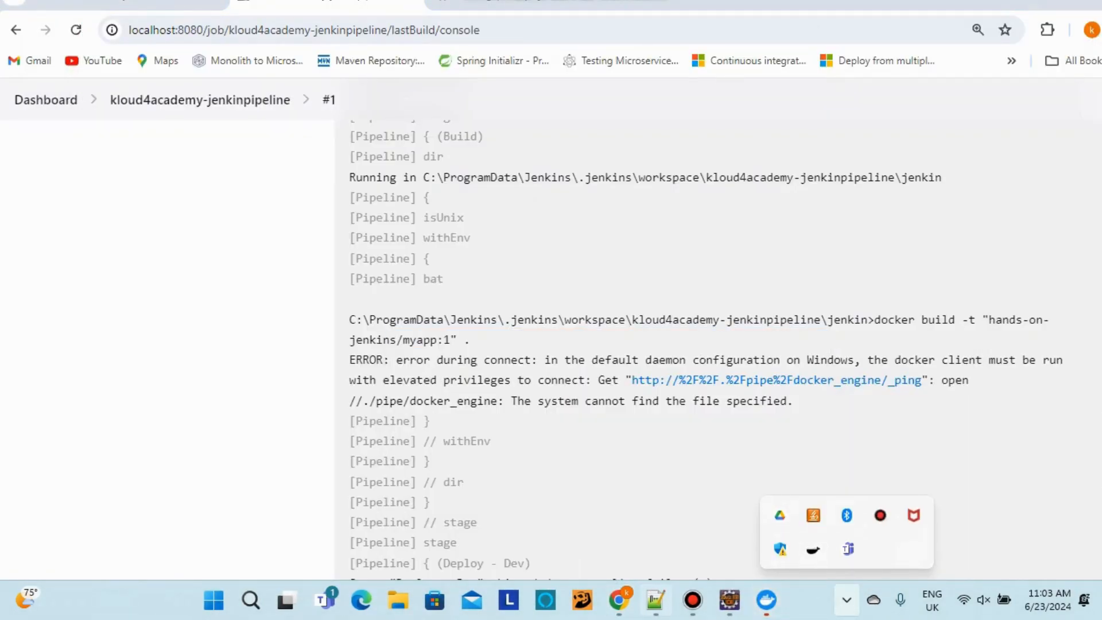
pyautogui.click(654, 599)
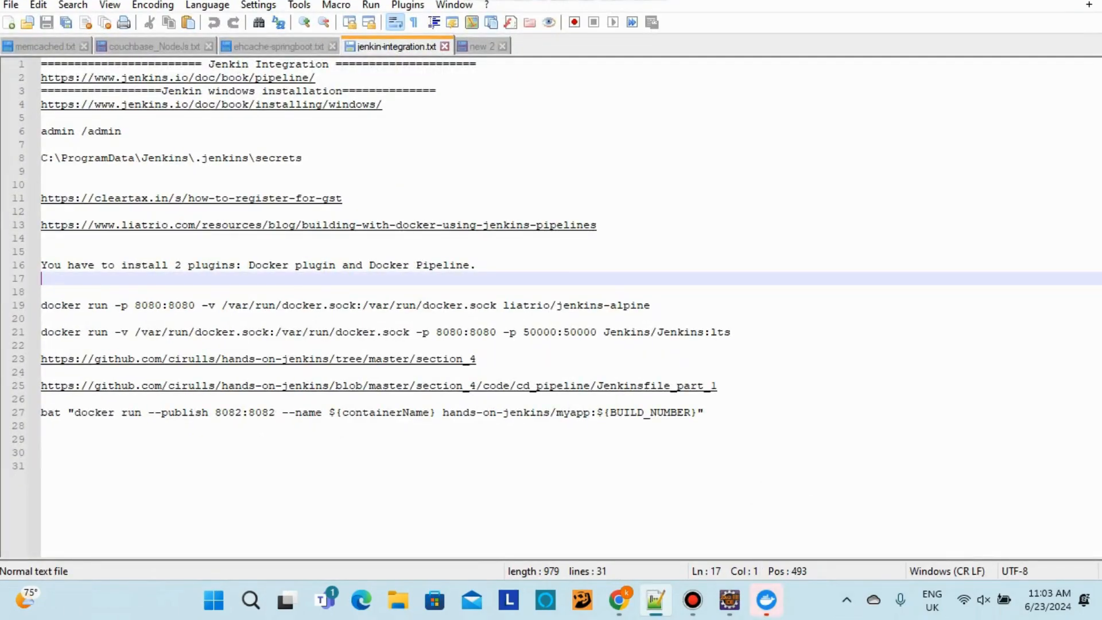
# Lowercase both capital J's on line 21 so the image reads jenkins/jenkins:lts
pyautogui.moveTo(731, 332); pyautogui.dragTo(41, 332)
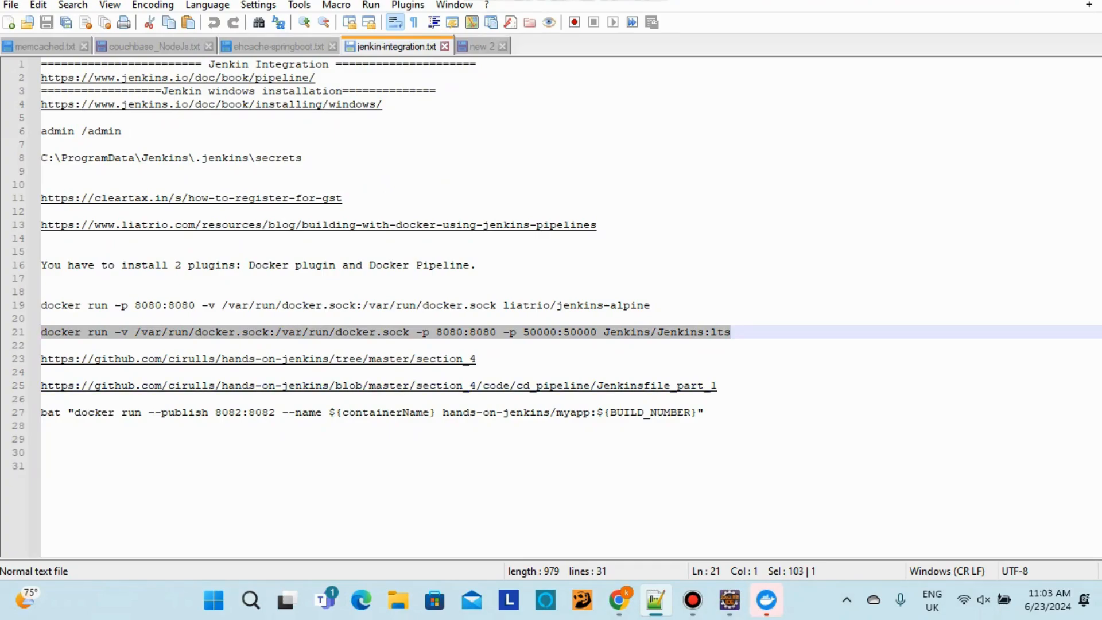
pyautogui.click(605, 332)
pyautogui.press('BackSpace')
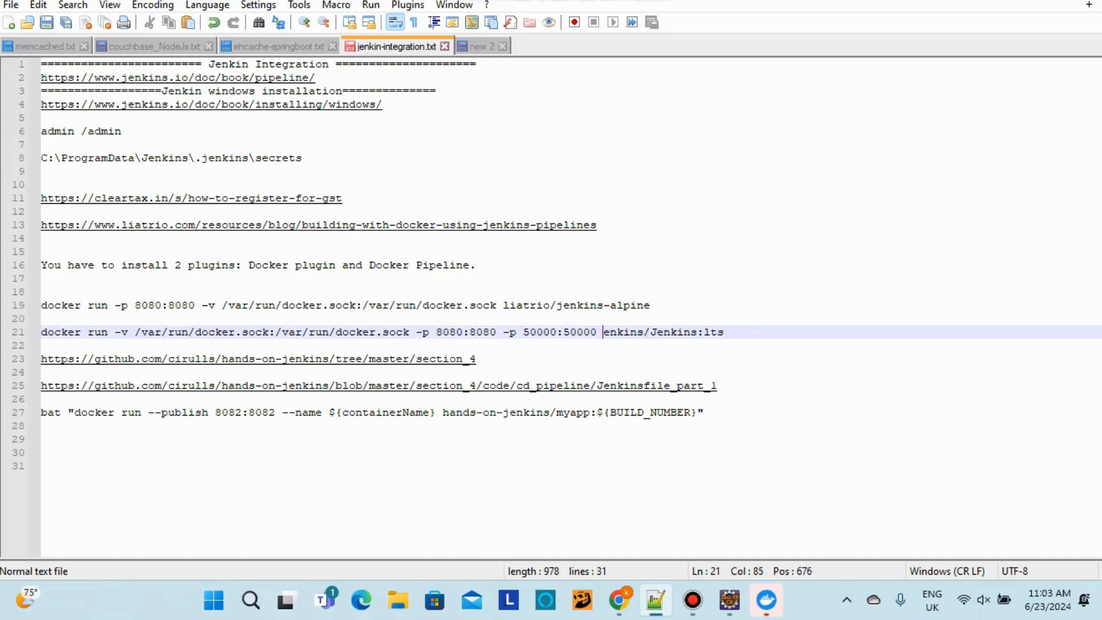
pyautogui.write('j')
pyautogui.click(663, 332)
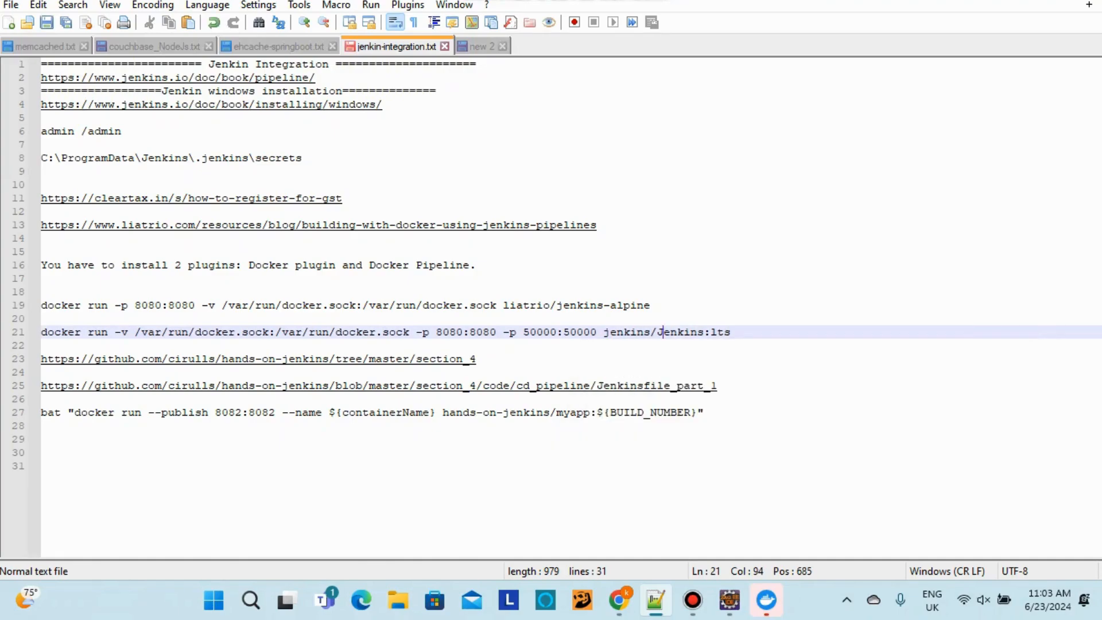
pyautogui.press('BackSpace')
pyautogui.write('j')
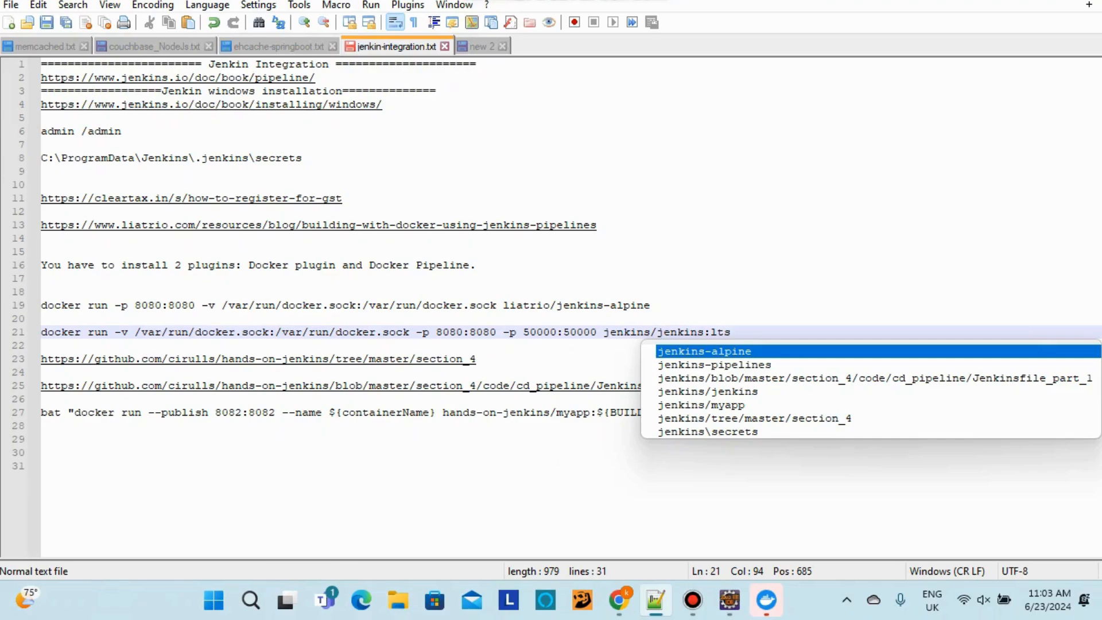
pyautogui.click(214, 332)
pyautogui.moveTo(730, 332); pyautogui.dragTo(41, 332)
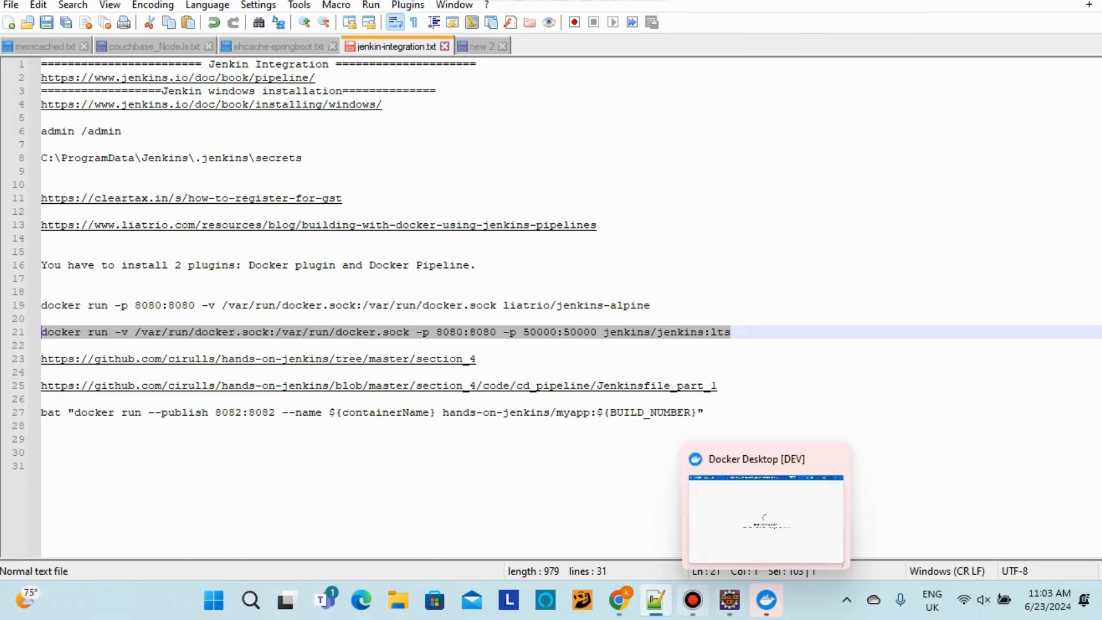
# Return to the Jenkins console output of failed build #1
pyautogui.click(619, 599)
pyautogui.scroll(15, 717, 344)
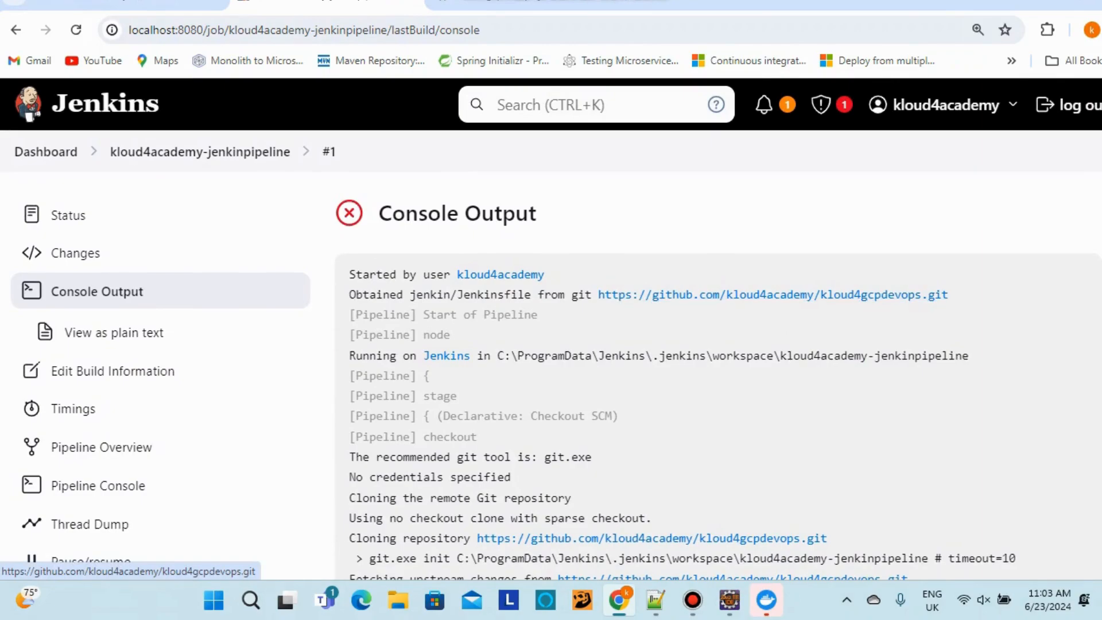
pyautogui.click(692, 599)
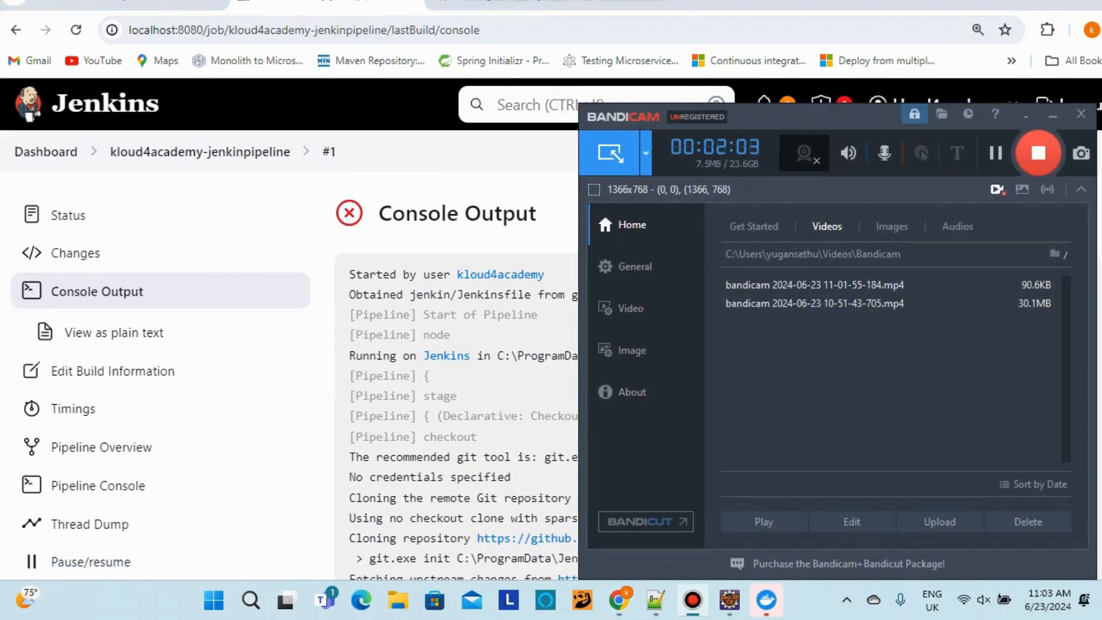
pyautogui.click(656, 600)
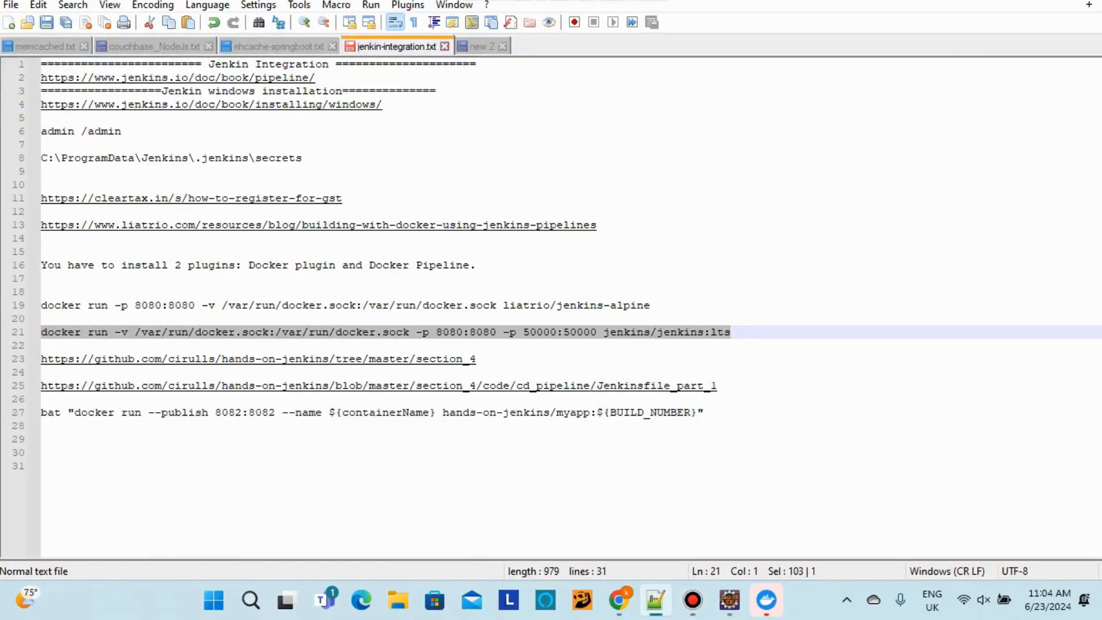
pyautogui.click(619, 600)
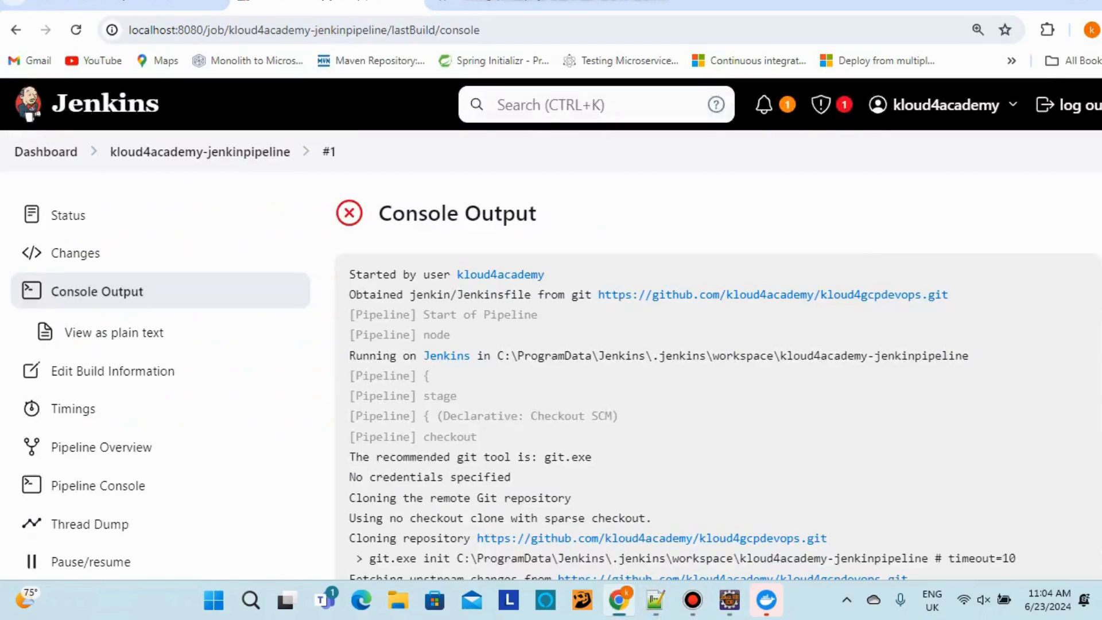
# Go from the dashboard through Manage Jenkins to the Plugins page
pyautogui.click(46, 152)
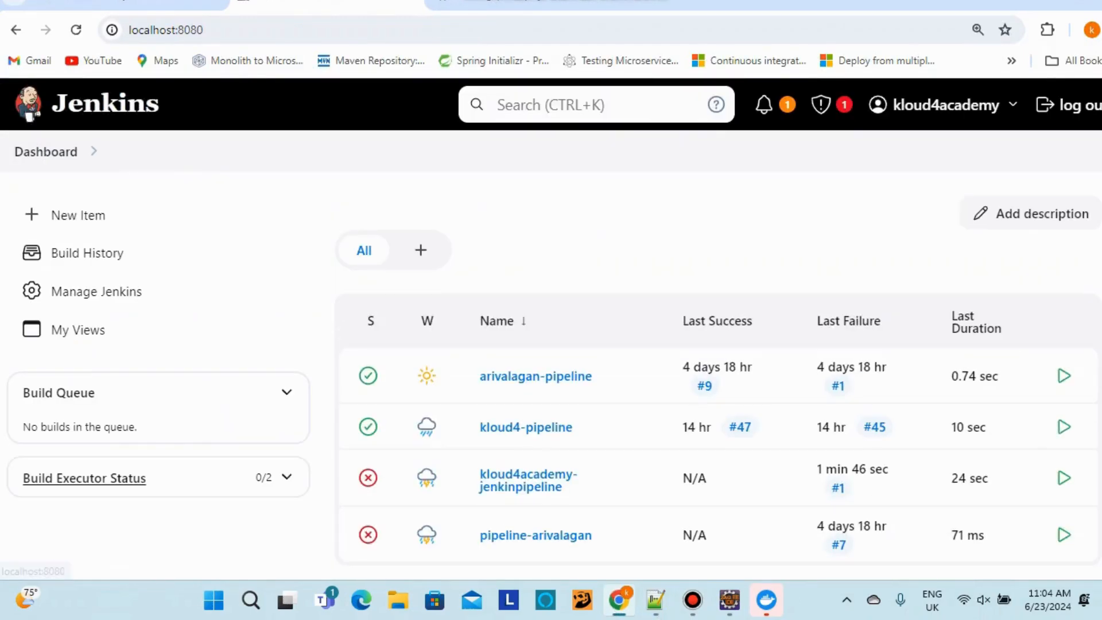
pyautogui.click(96, 290)
pyautogui.scroll(-6, 551, 329)
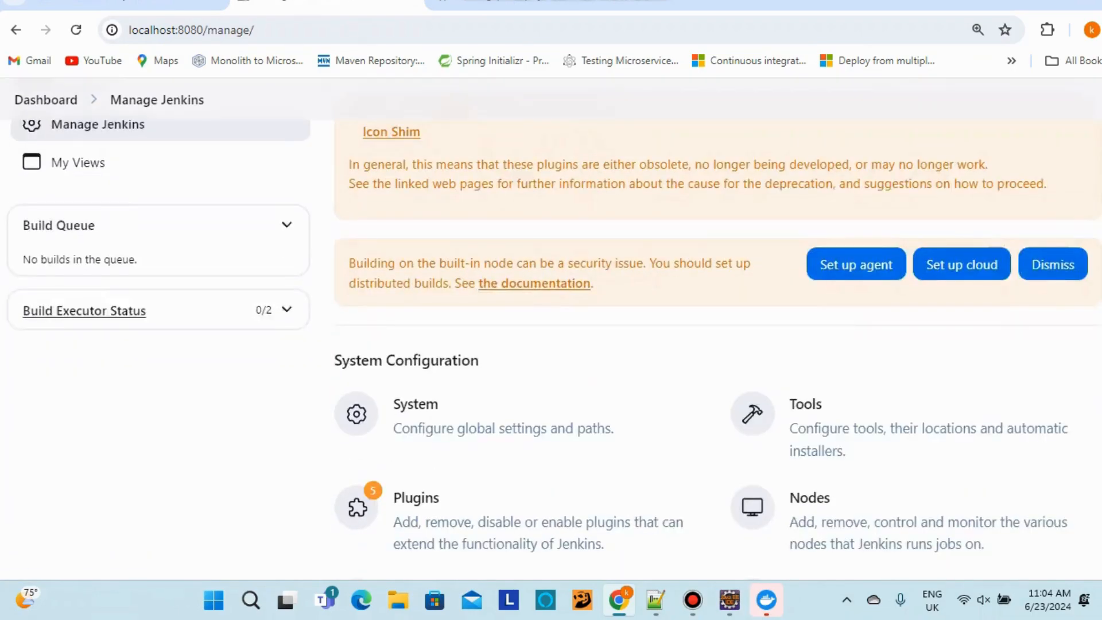
pyautogui.scroll(4, 551, 328)
pyautogui.scroll(-3, 415, 344)
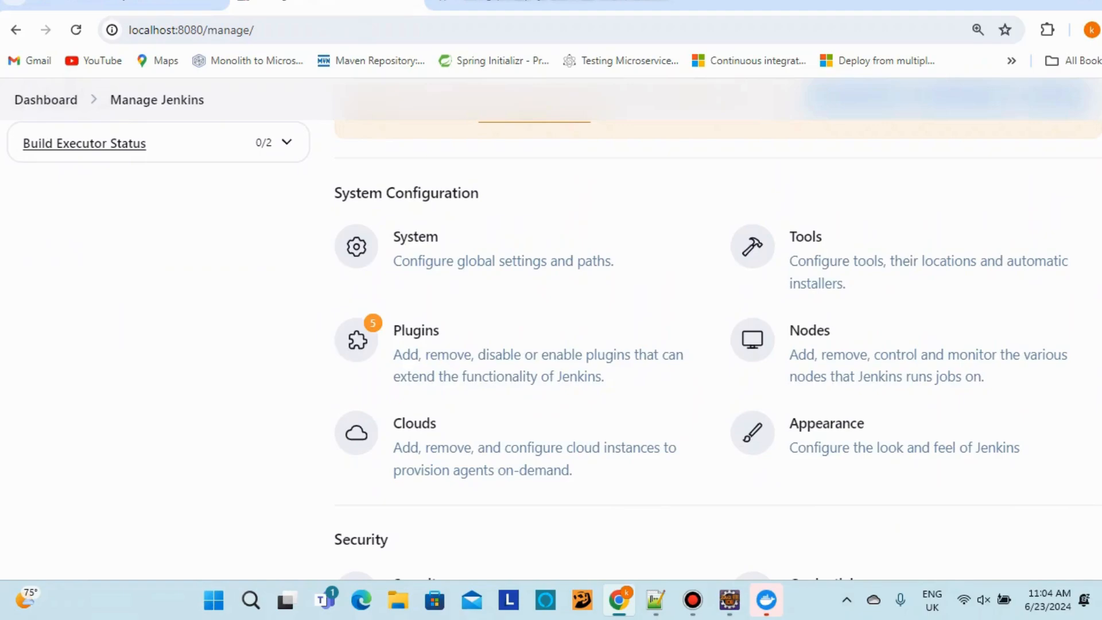
pyautogui.click(415, 333)
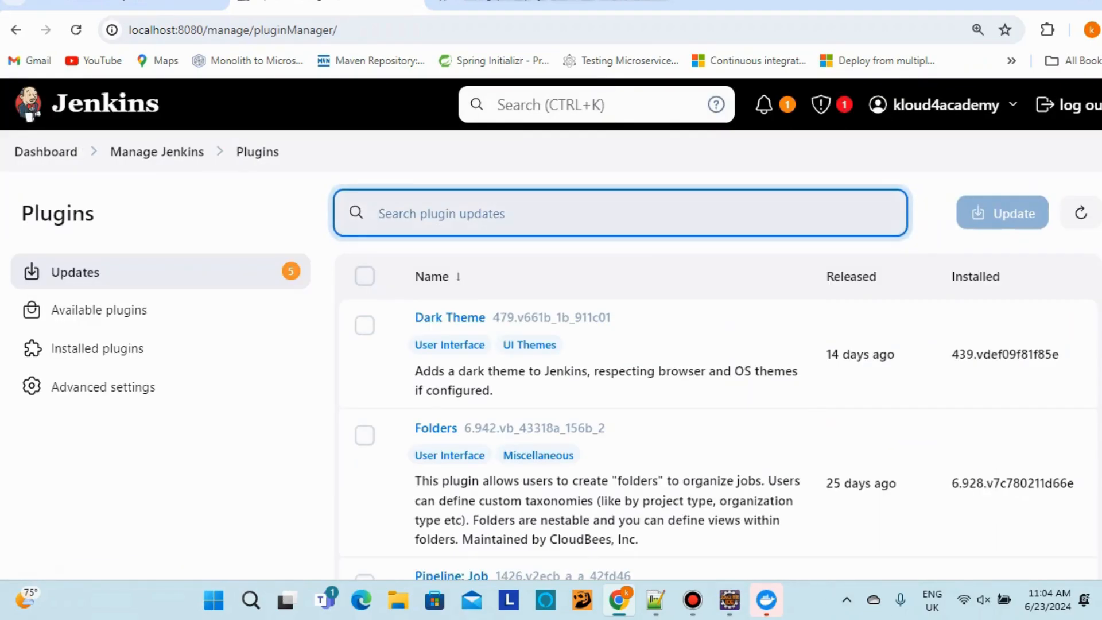
# Search Available plugins for 'docker', tick the Docker plugin and install it
pyautogui.write('docke')
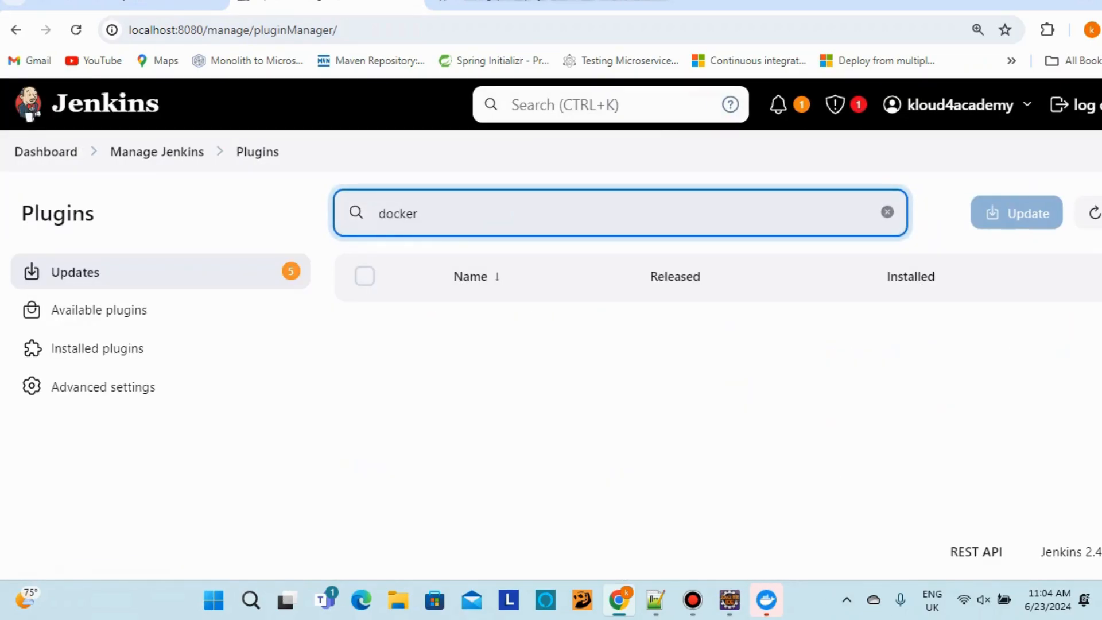
pyautogui.write('r')
pyautogui.click(98, 310)
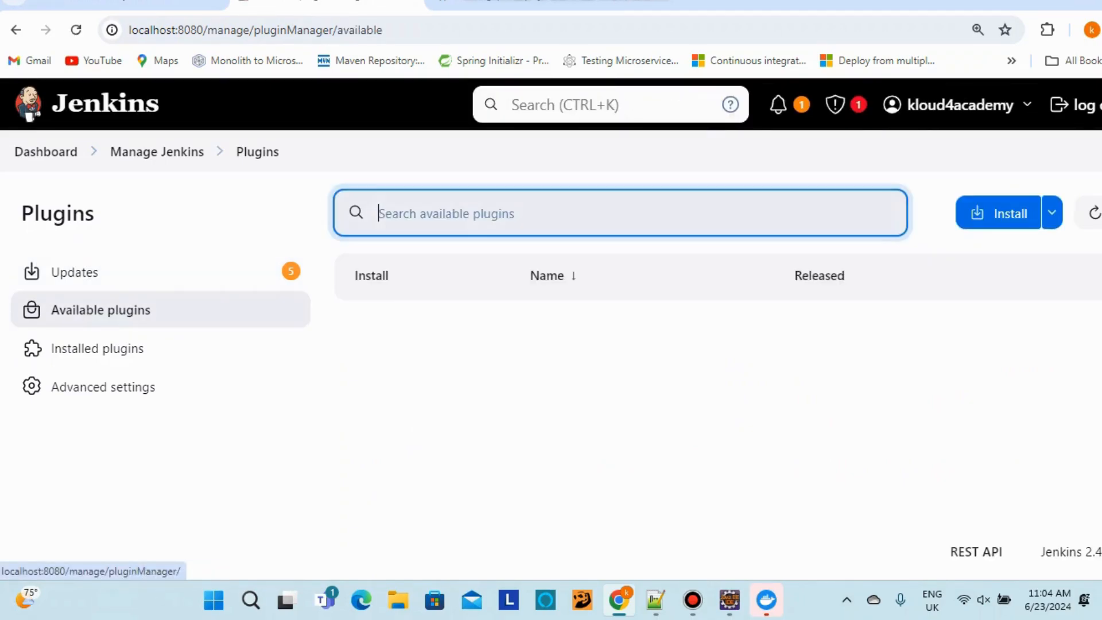
pyautogui.write('docker')
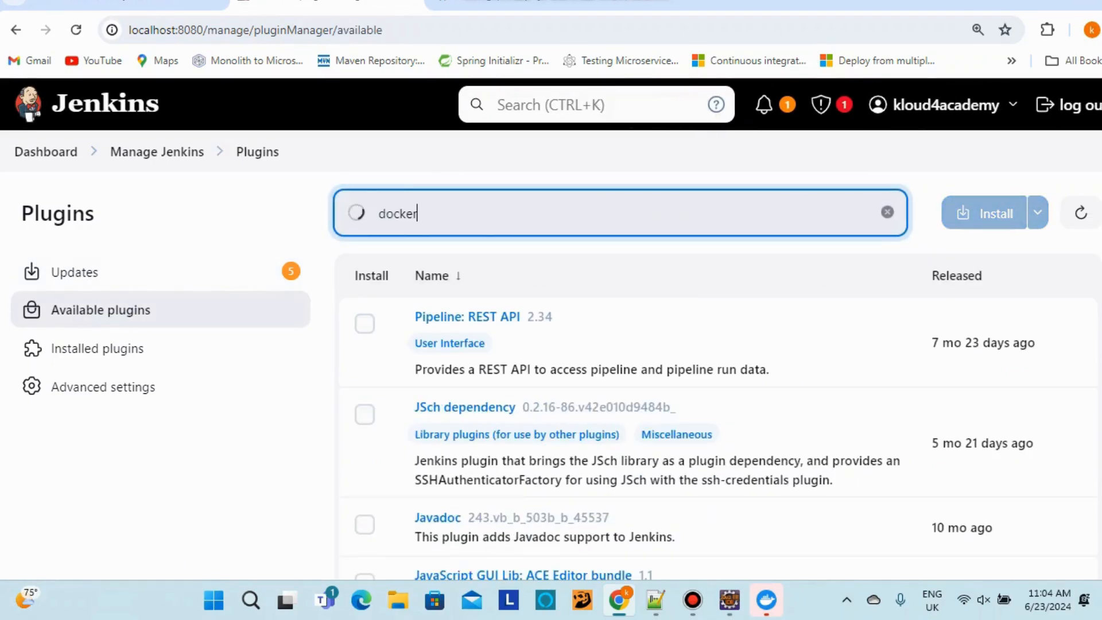
pyautogui.write(' plug')
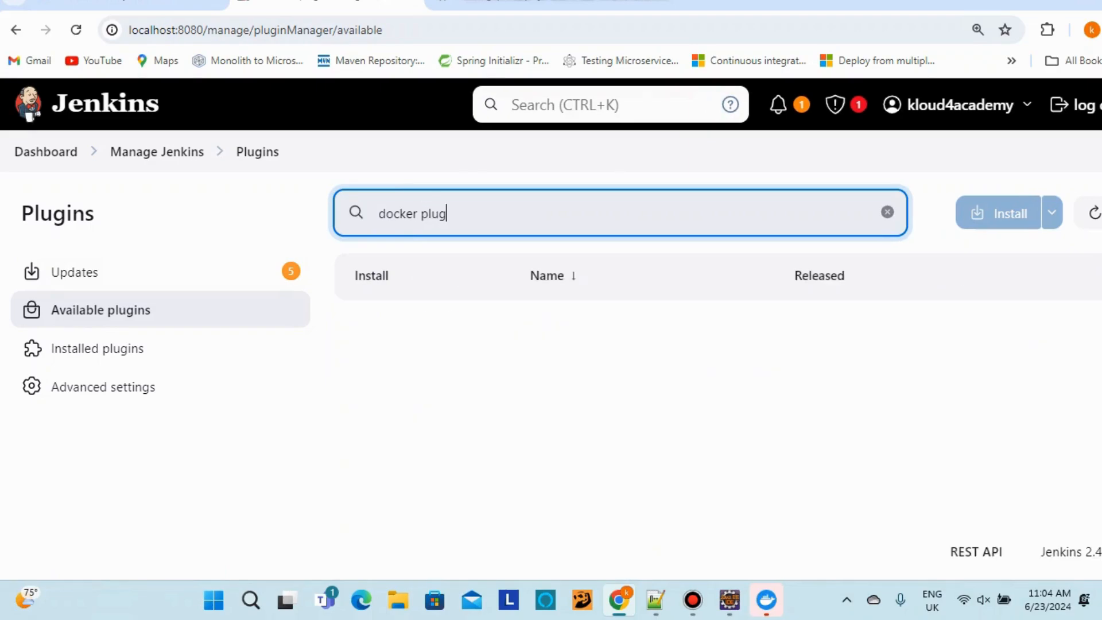
pyautogui.write('in')
pyautogui.press('BackSpace')
pyautogui.press('BackSpace')
pyautogui.press('BackSpace')
pyautogui.press('BackSpace')
pyautogui.press('BackSpace')
pyautogui.write('ipeline')
pyautogui.press('BackSpace')
pyautogui.press('BackSpace')
pyautogui.press('BackSpace')
pyautogui.press('BackSpace')
pyautogui.press('BackSpace')
pyautogui.press('BackSpace')
pyautogui.press('BackSpace')
pyautogui.press('BackSpace')
pyautogui.press('BackSpace')
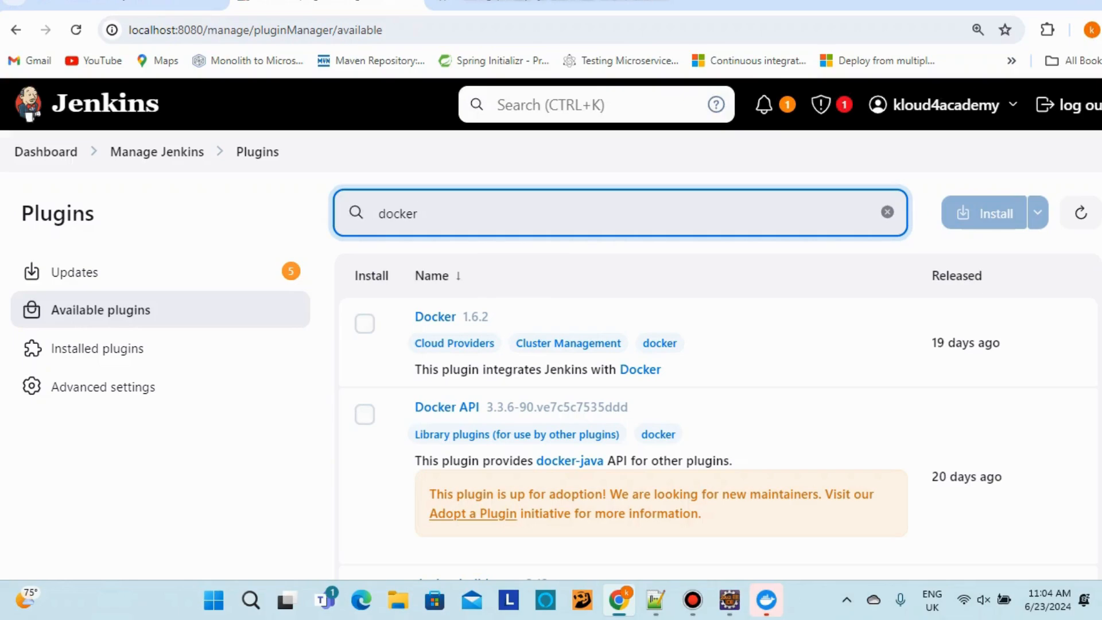
pyautogui.click(364, 324)
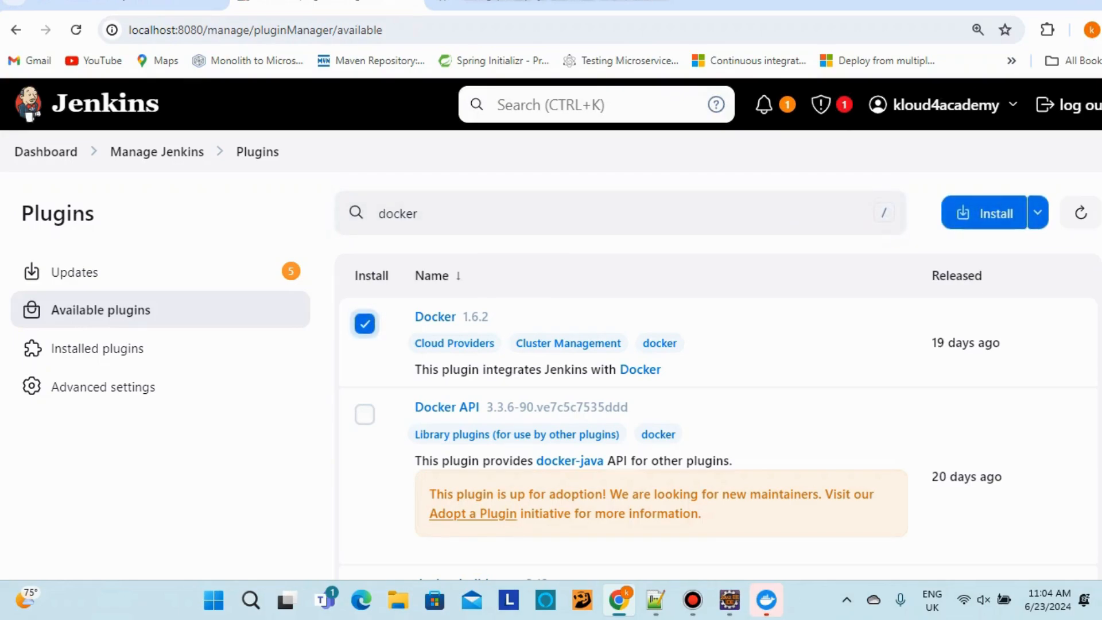
pyautogui.scroll(-1, 660, 402)
pyautogui.scroll(1, 660, 402)
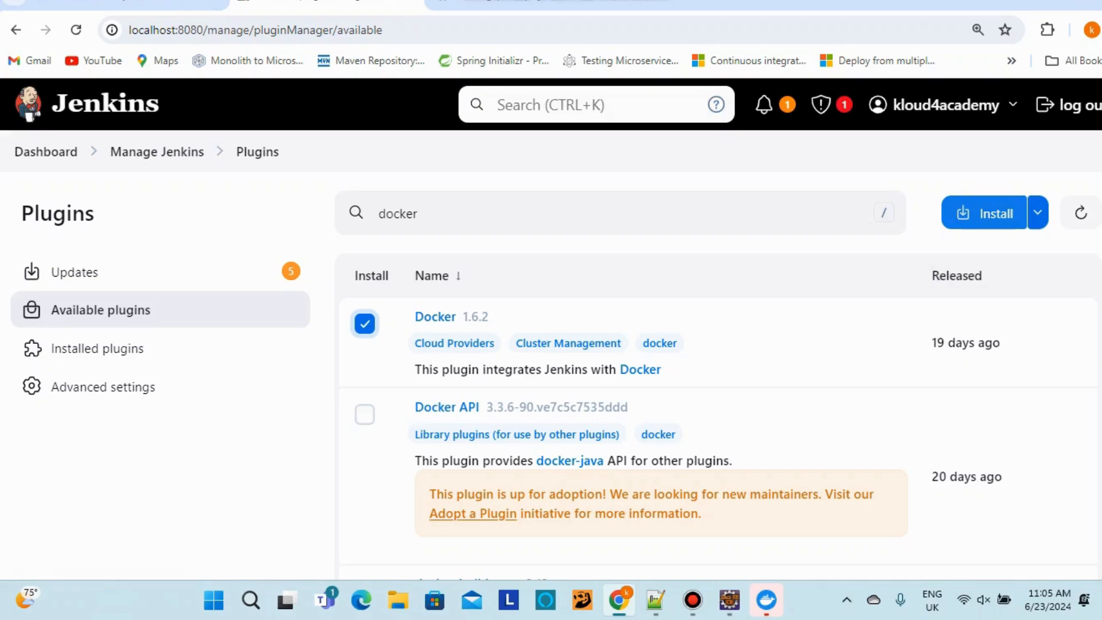
pyautogui.click(984, 213)
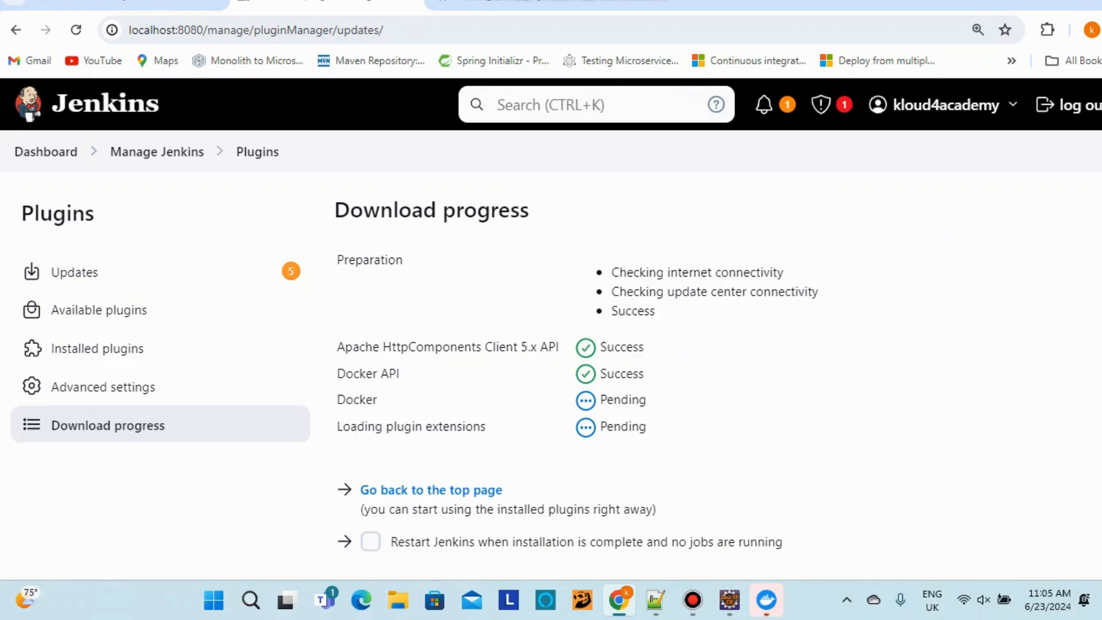
# Let the Docker and Docker API plugin downloads succeed, then return to Manage Jenkins
pyautogui.click(655, 600)
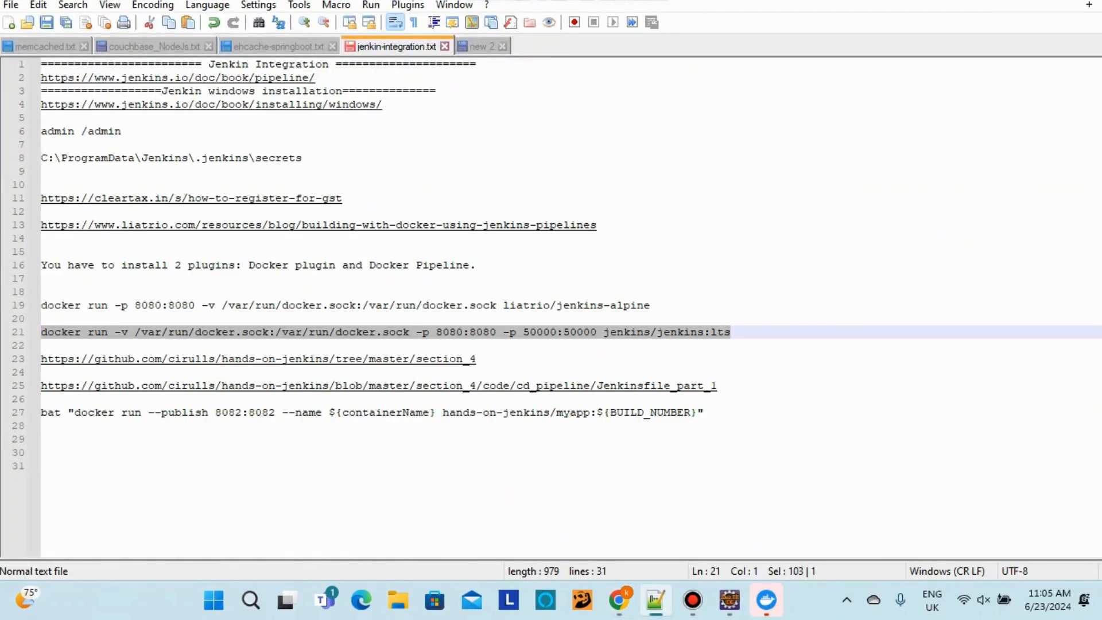
pyautogui.click(618, 599)
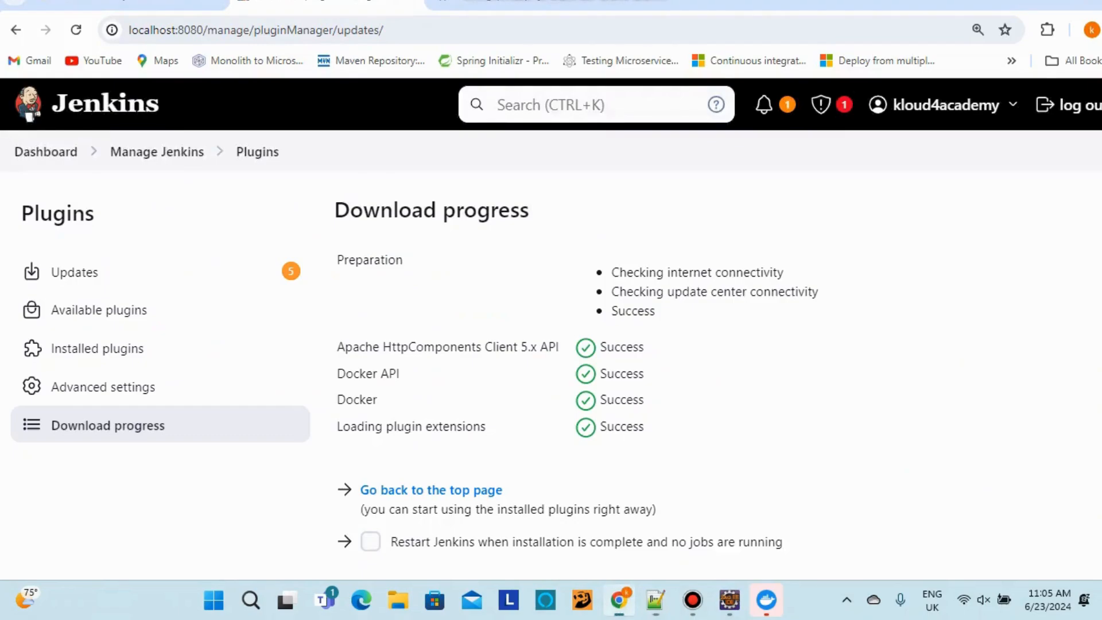
pyautogui.scroll(-1, 551, 329)
pyautogui.scroll(1, 551, 328)
pyautogui.click(157, 153)
pyautogui.scroll(-3, 551, 329)
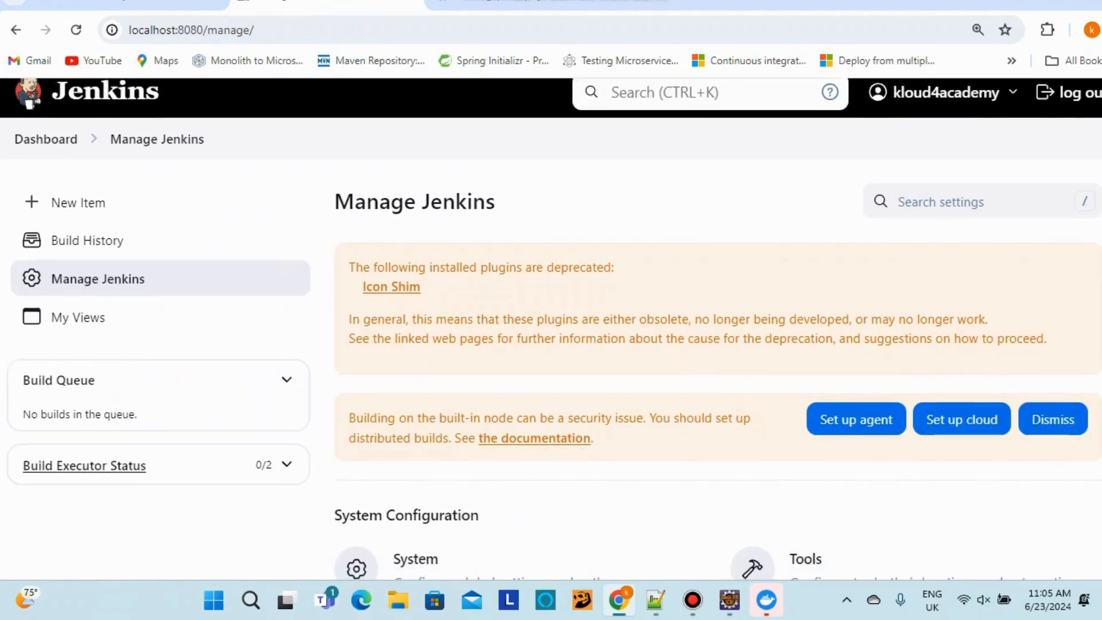
pyautogui.scroll(3, 551, 329)
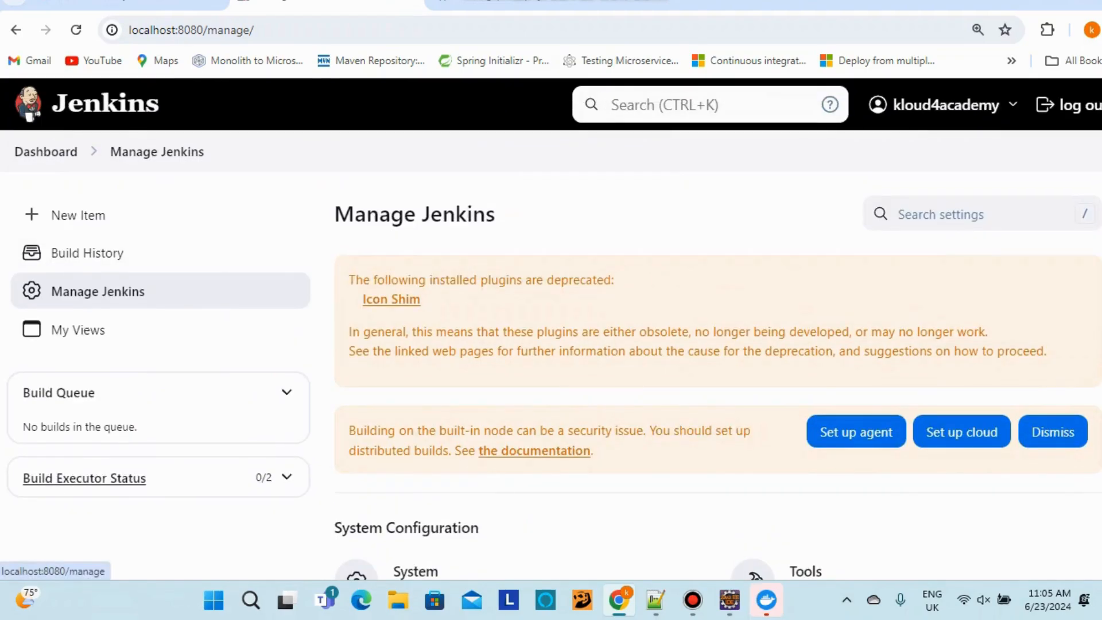
pyautogui.scroll(-4, 422, 344)
pyautogui.click(422, 442)
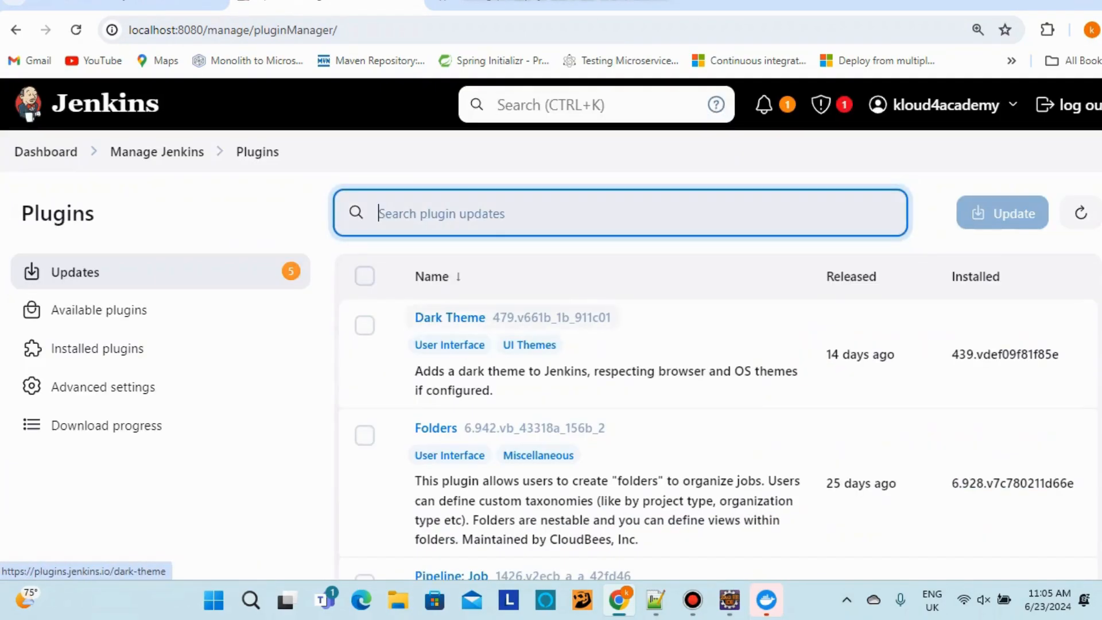
pyautogui.click(98, 348)
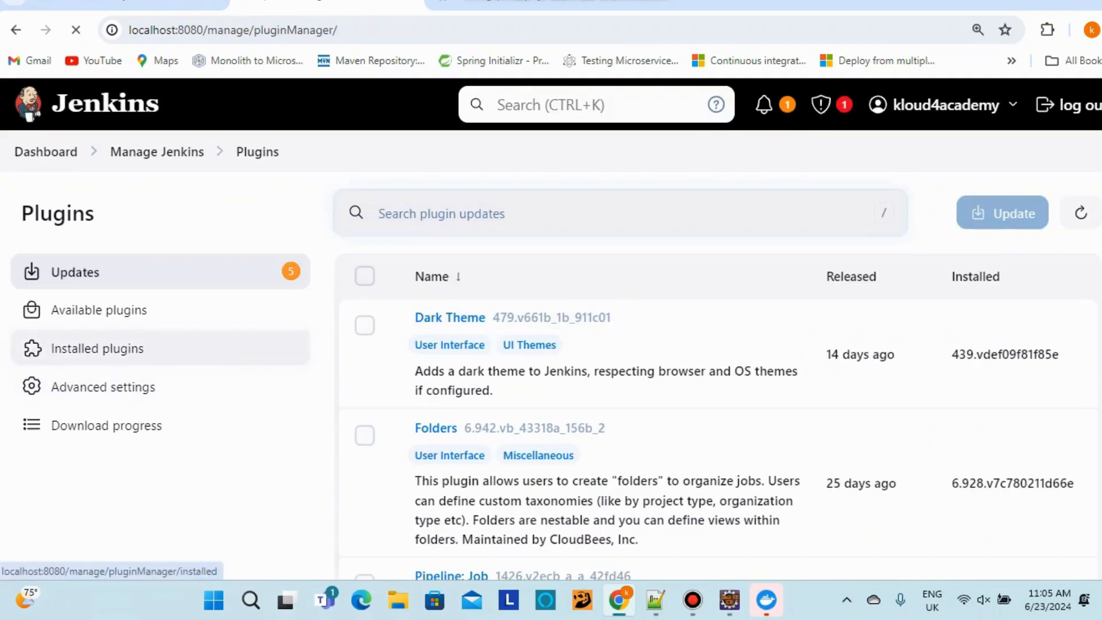
pyautogui.scroll(-3, 496, 338)
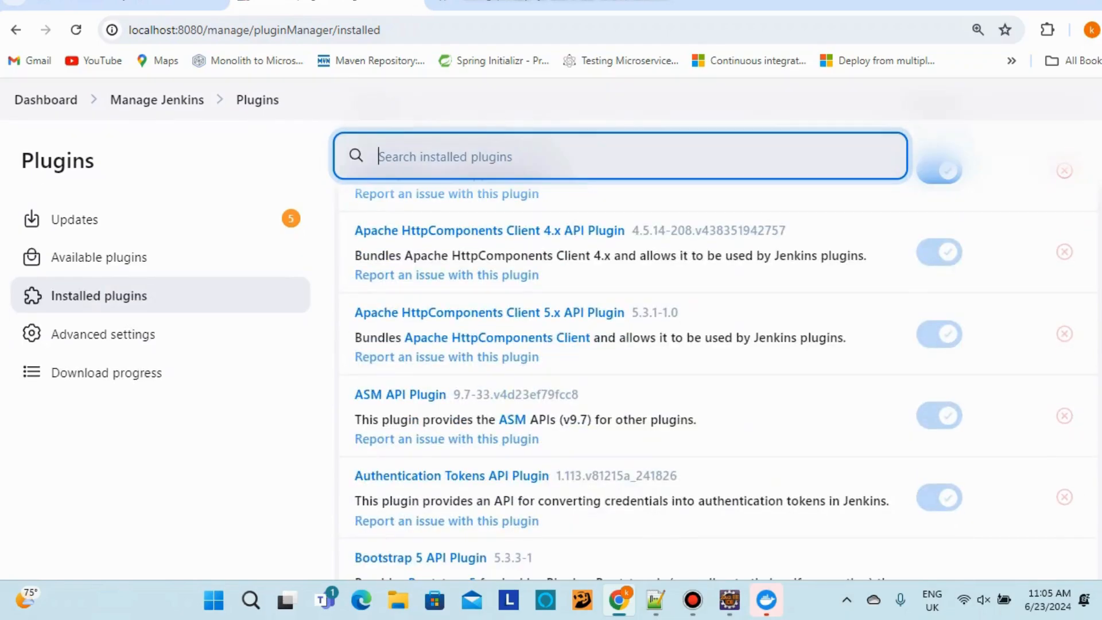
pyautogui.scroll(-10, 497, 344)
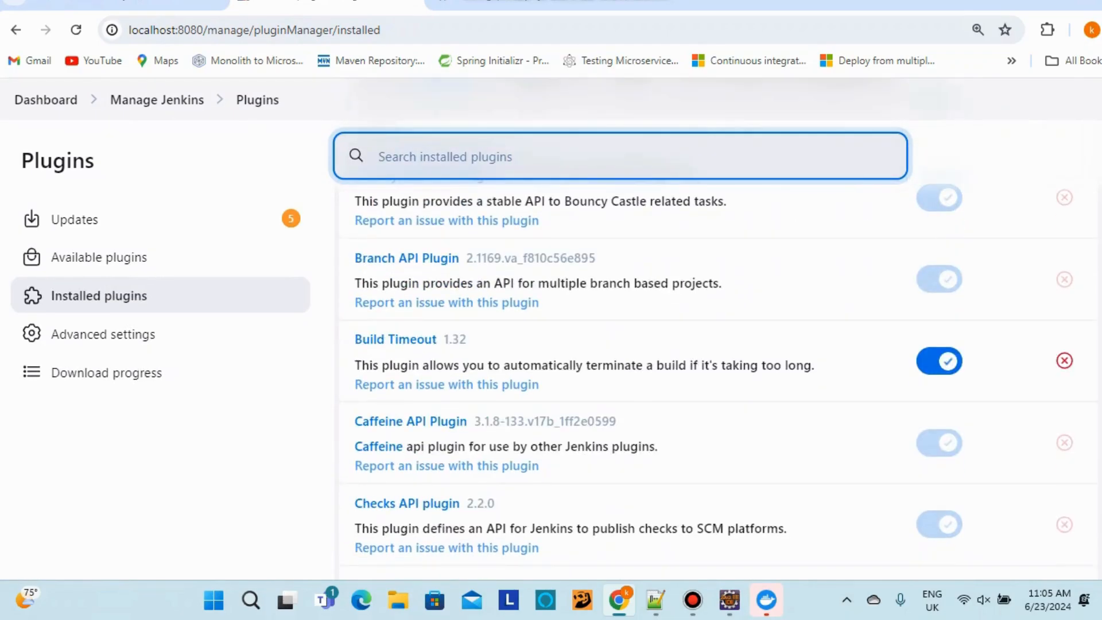
pyautogui.click(98, 257)
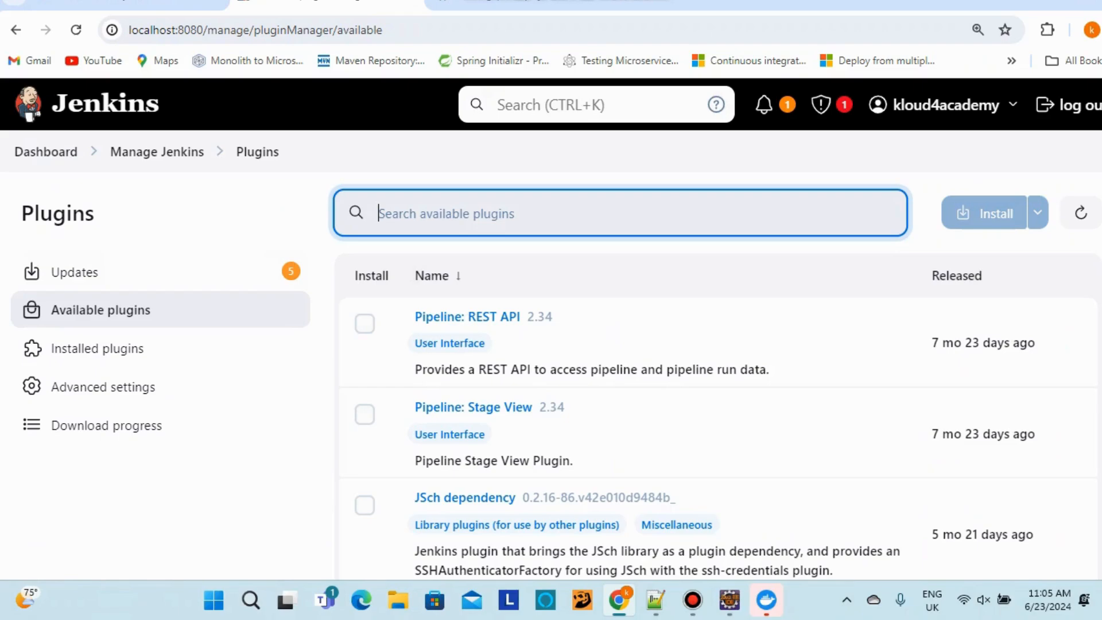
pyautogui.write('docker o')
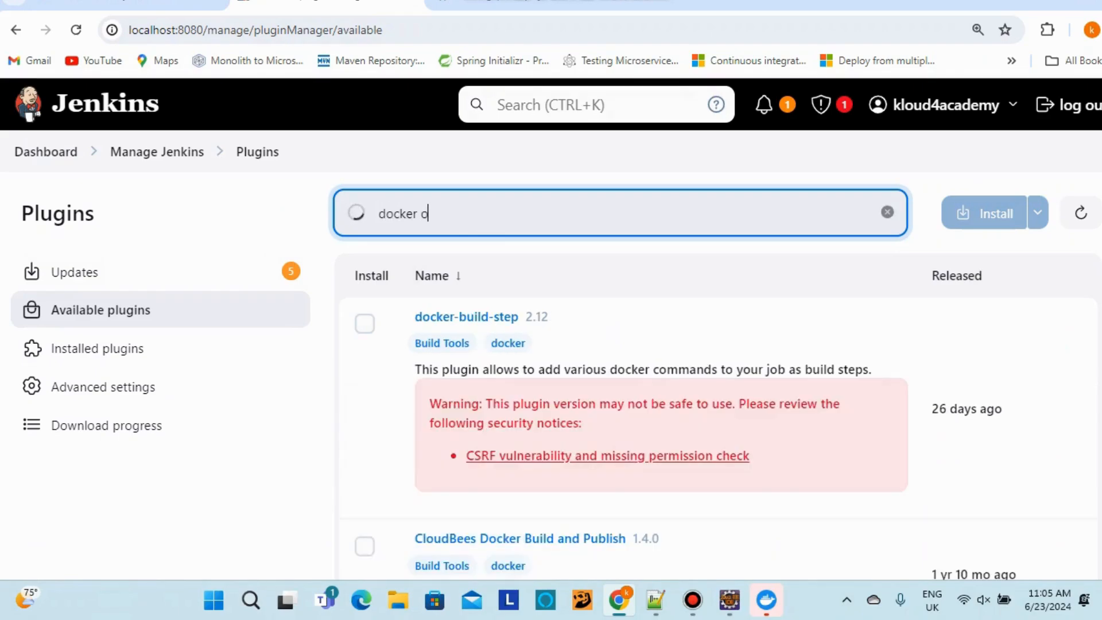
pyautogui.press('BackSpace')
pyautogui.write('plugin')
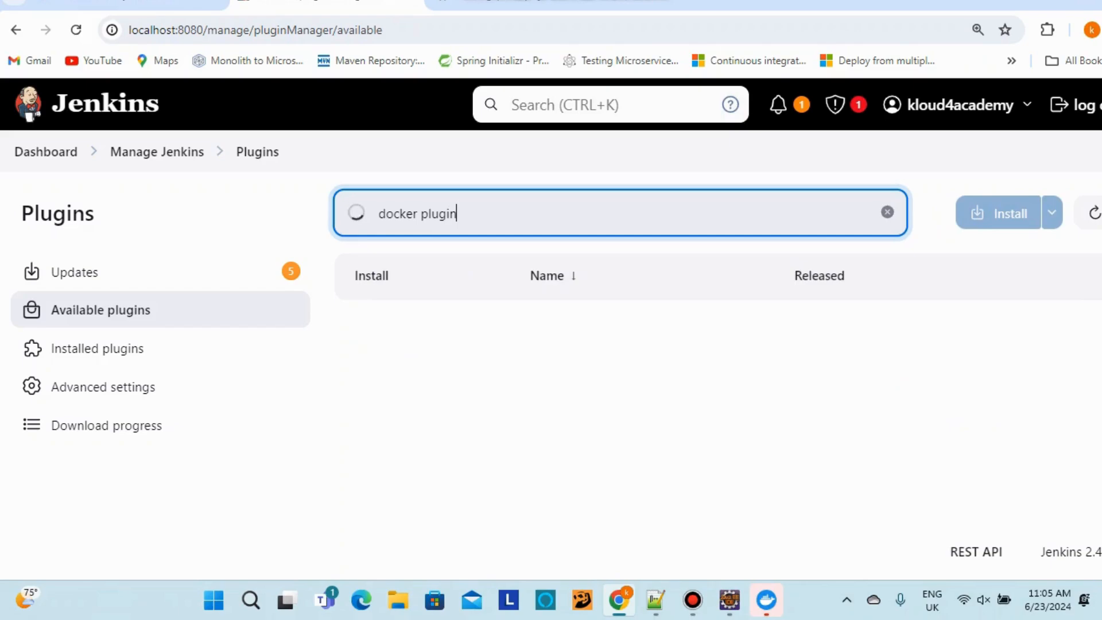
pyautogui.press('BackSpace')
pyautogui.press('BackSpace')
pyautogui.press('BackSpace')
pyautogui.press('BackSpace')
pyautogui.press('BackSpace')
pyautogui.press('BackSpace')
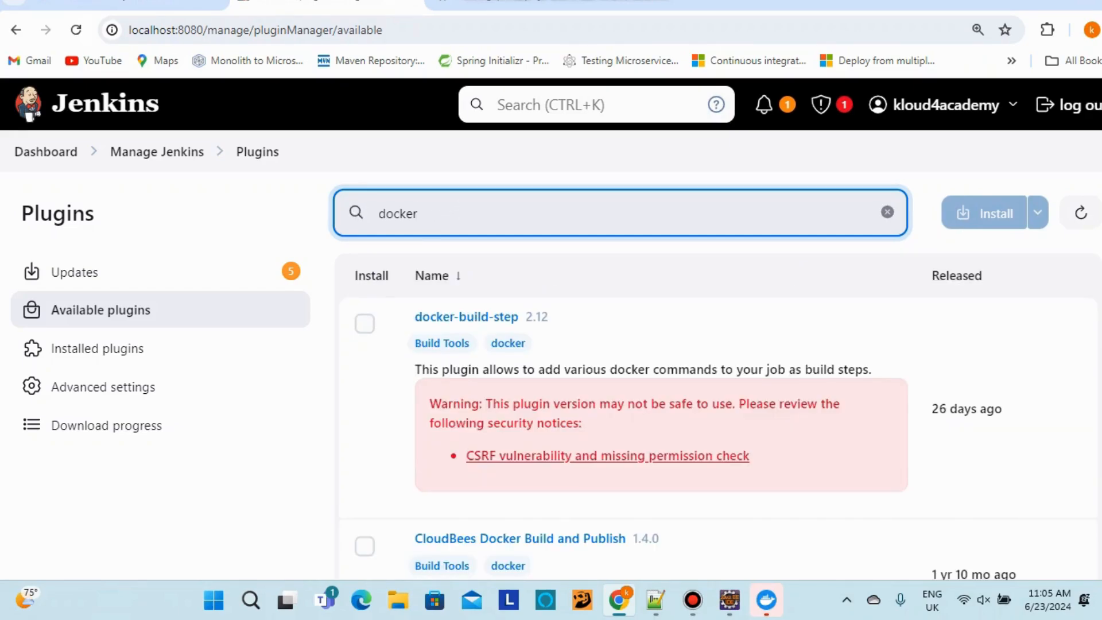
pyautogui.scroll(-10, 718, 401)
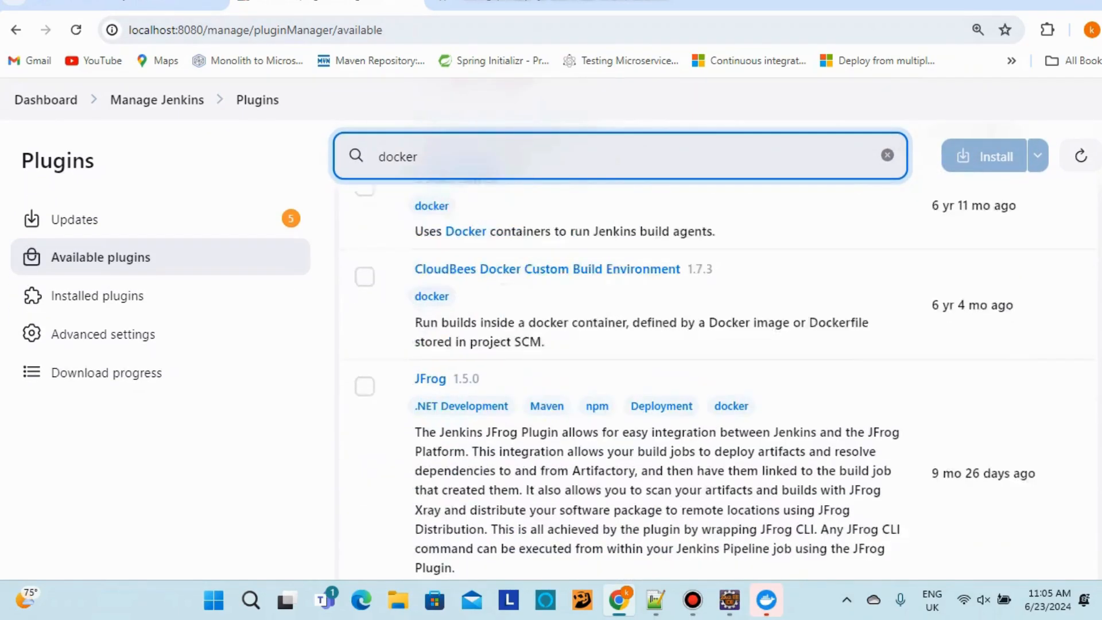
pyautogui.scroll(10, 717, 402)
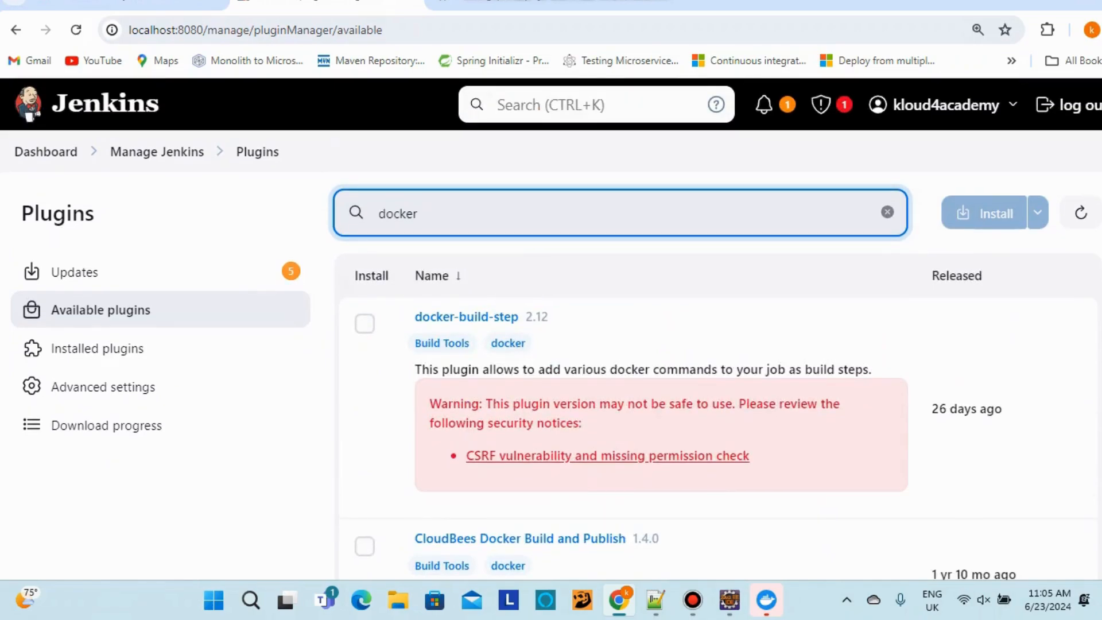
pyautogui.hotkey('ctrl', 'a')
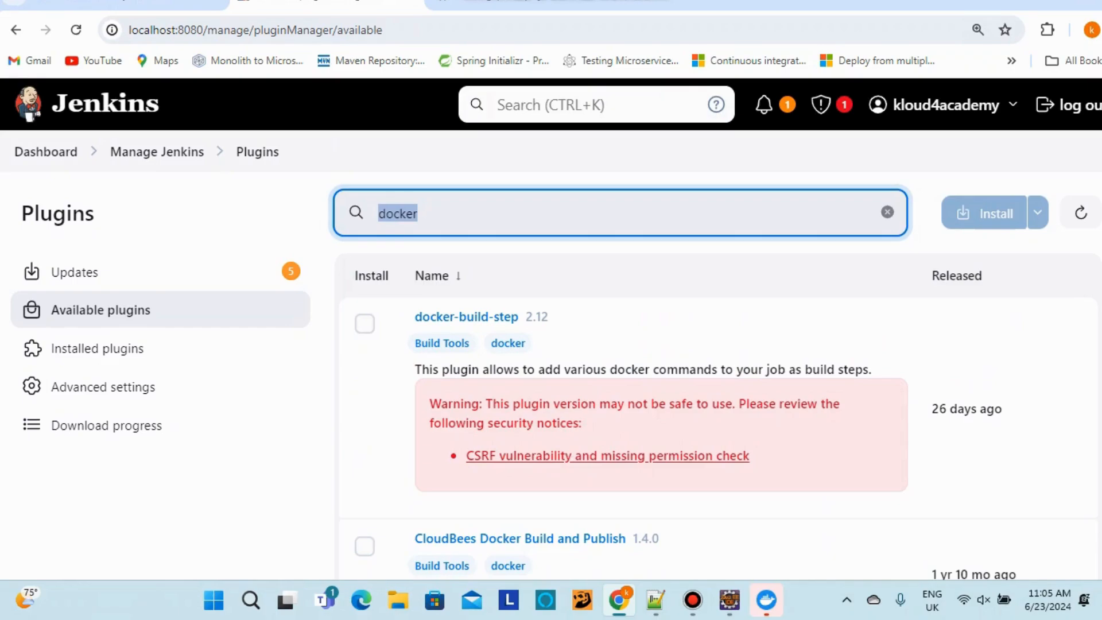
pyautogui.click(157, 152)
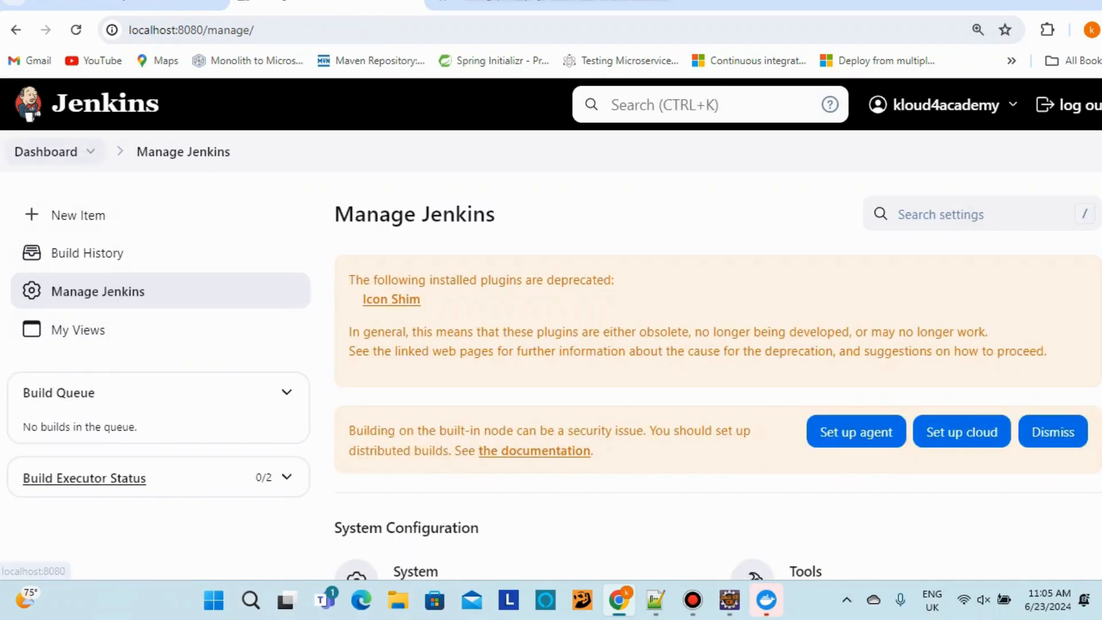
# Build kloud4academy-jenkinpipeline again and open build #2's console output
pyautogui.click(46, 152)
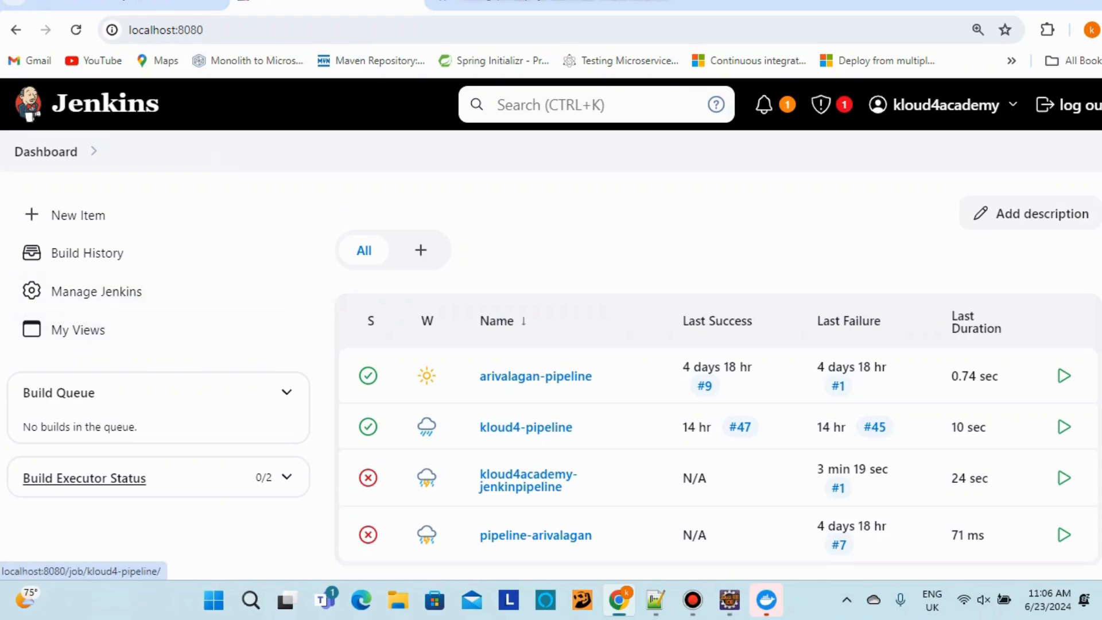
pyautogui.click(635, 473)
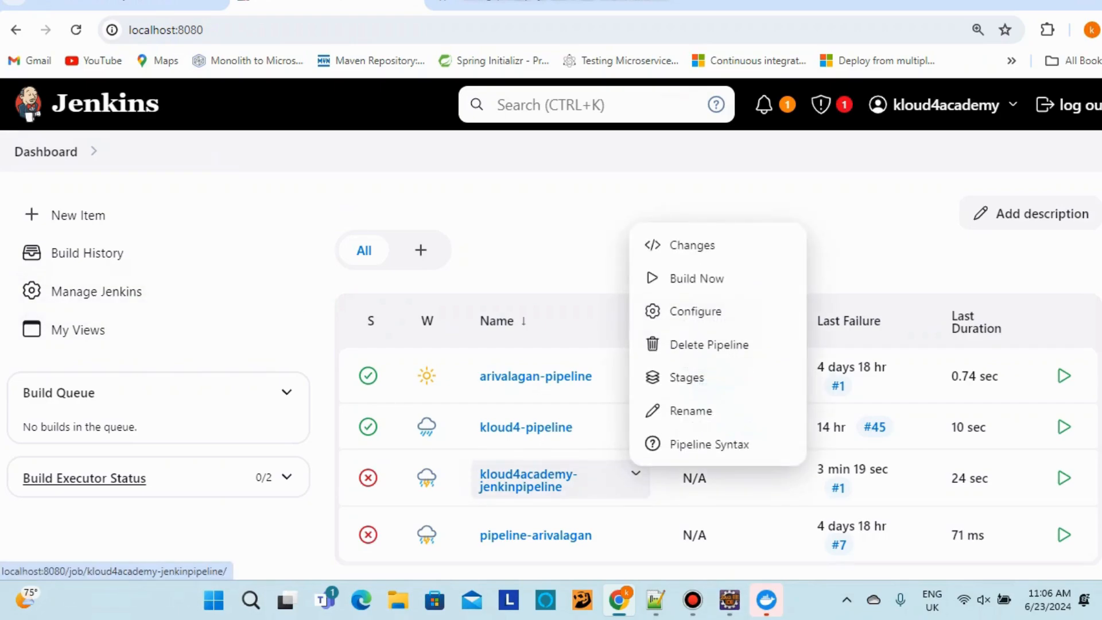
pyautogui.click(696, 278)
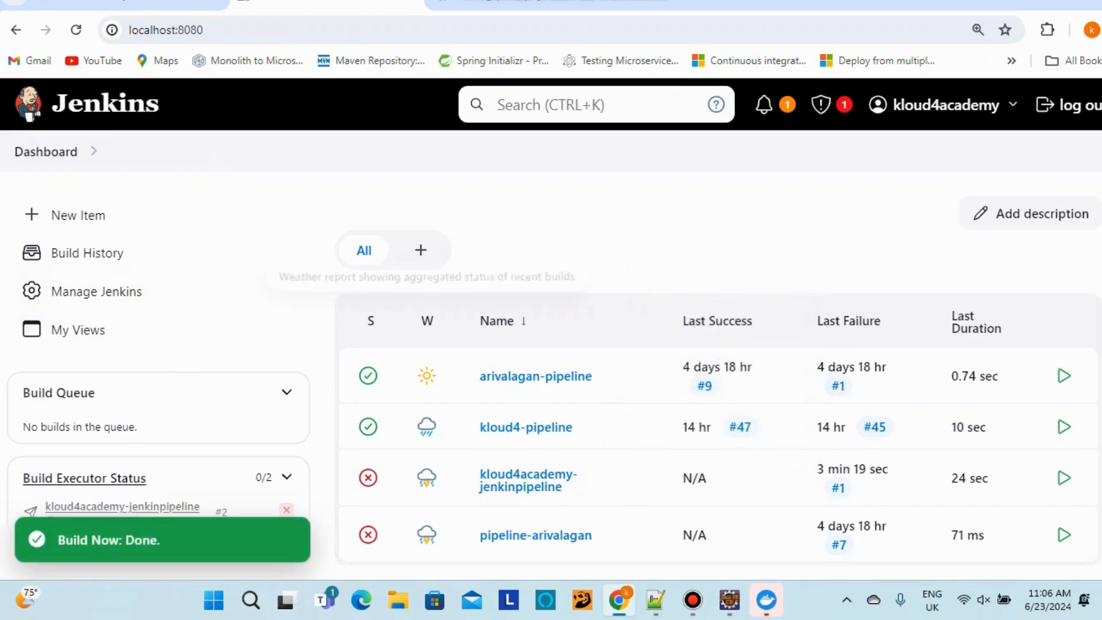
pyautogui.click(539, 475)
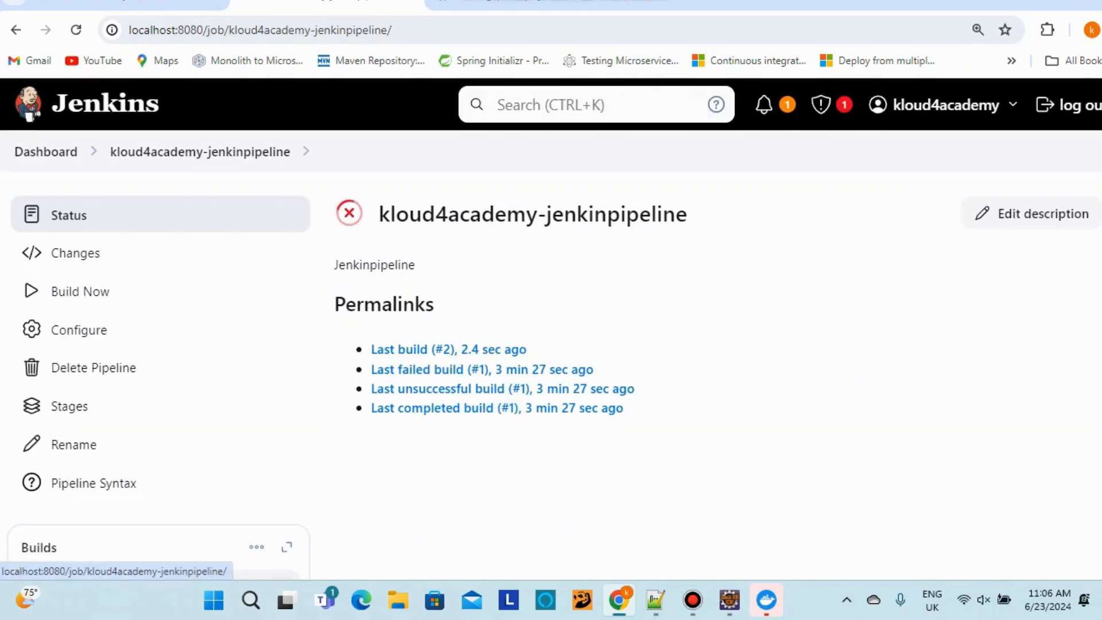
pyautogui.click(507, 349)
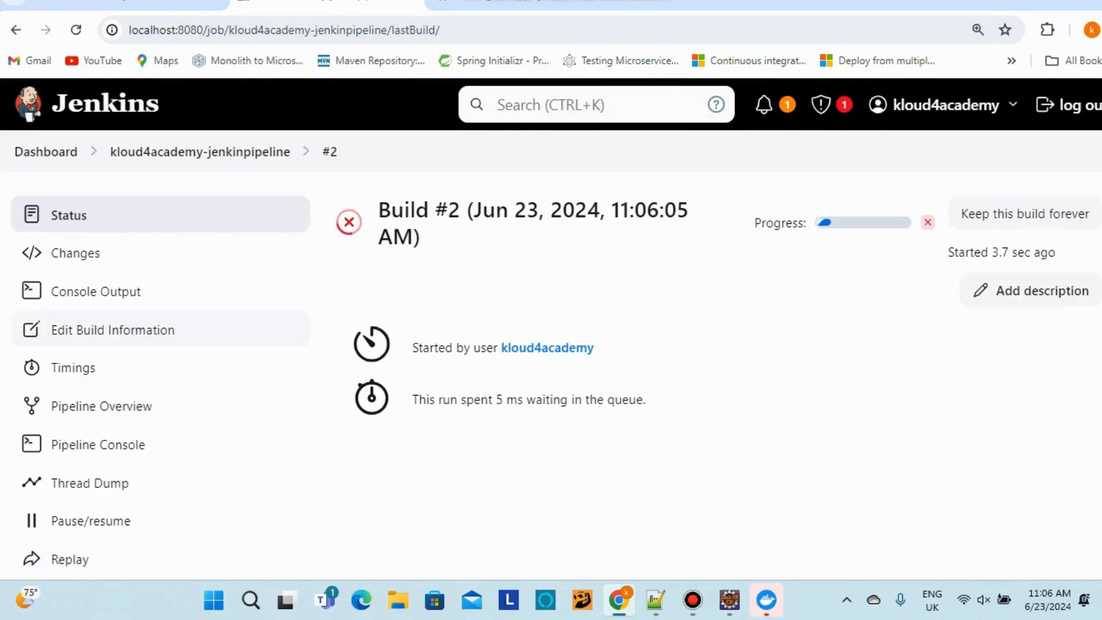
pyautogui.click(96, 291)
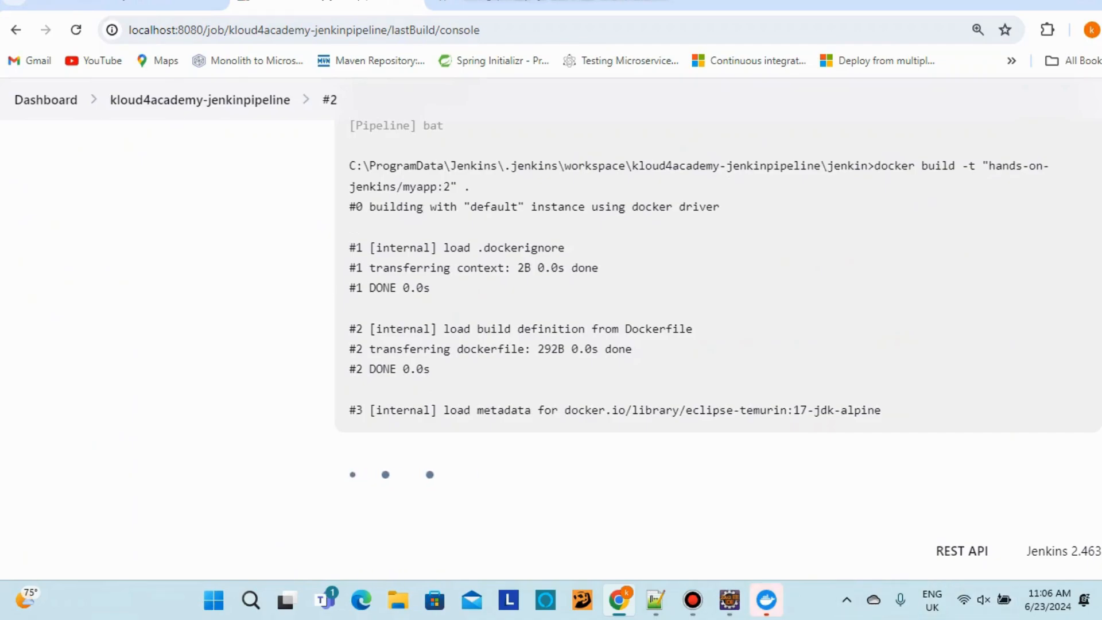
# Follow the build #2 log to Finished: SUCCESS, then open the job's status page
pyautogui.moveTo(766, 599)
pyautogui.click(847, 600)
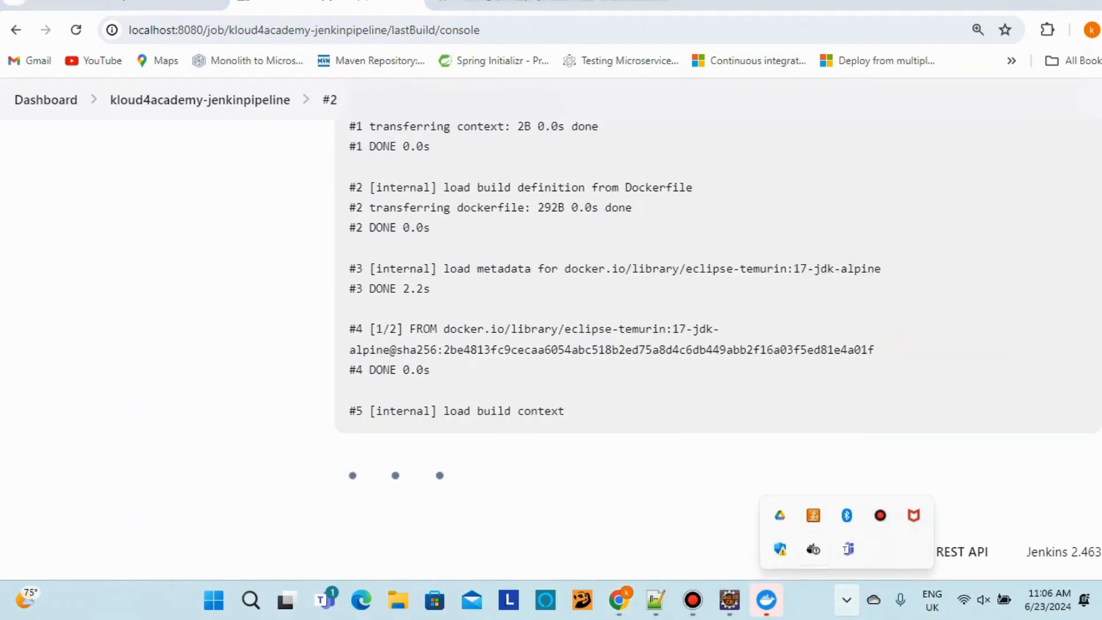
pyautogui.click(677, 459)
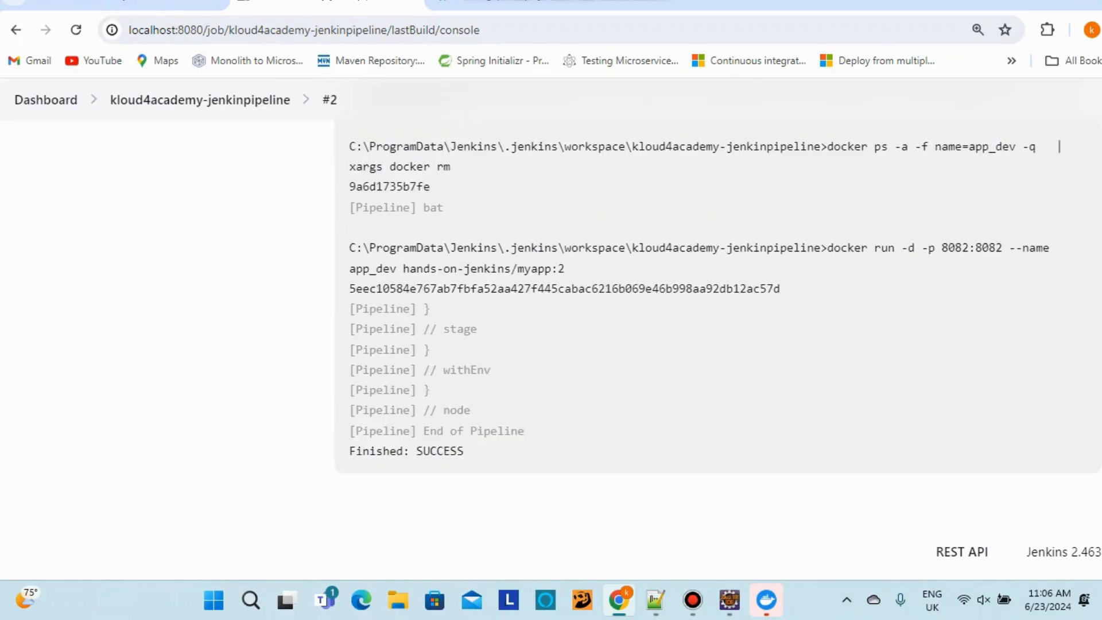
pyautogui.moveTo(464, 451); pyautogui.dragTo(388, 452)
pyautogui.scroll(14, 388, 452)
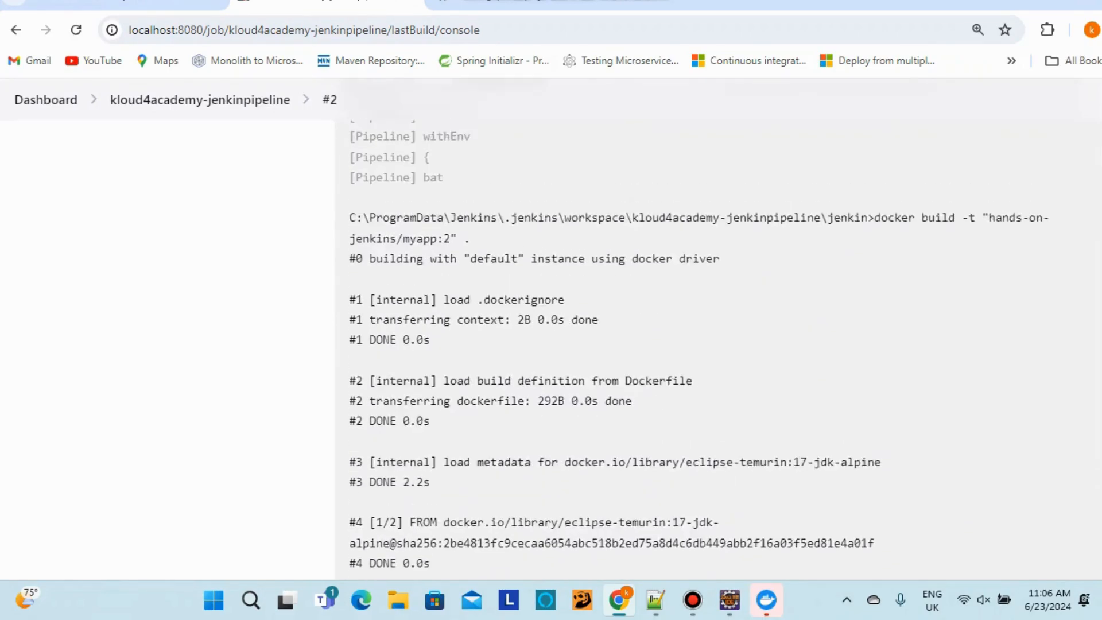
pyautogui.scroll(10, 550, 329)
pyautogui.scroll(-4, 275, 344)
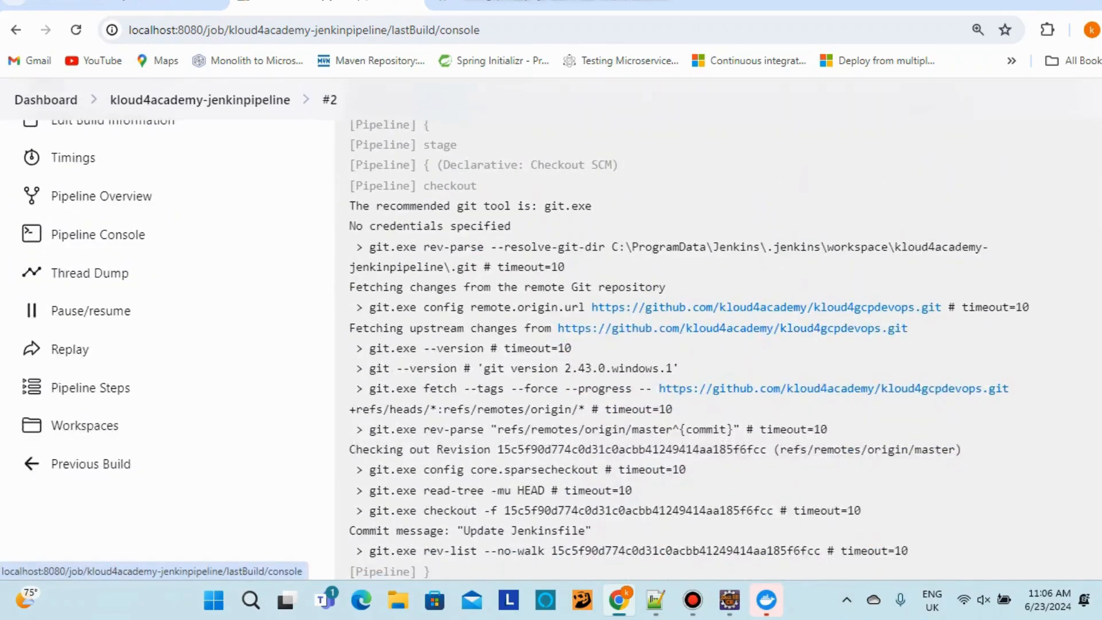
pyautogui.scroll(4, 275, 344)
pyautogui.click(253, 152)
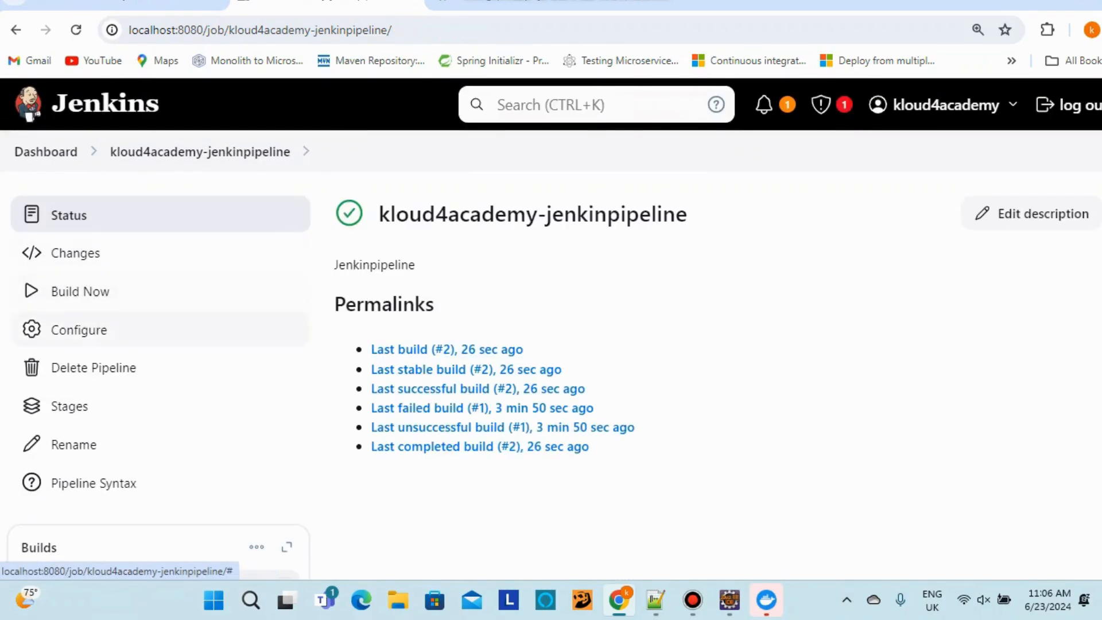
pyautogui.click(69, 406)
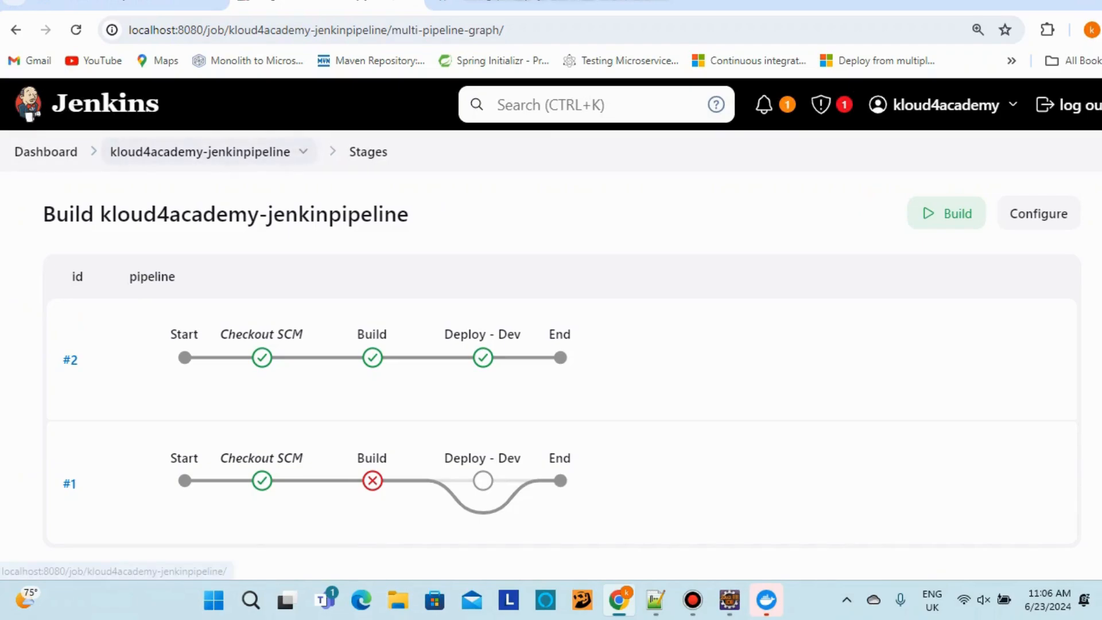
pyautogui.click(200, 151)
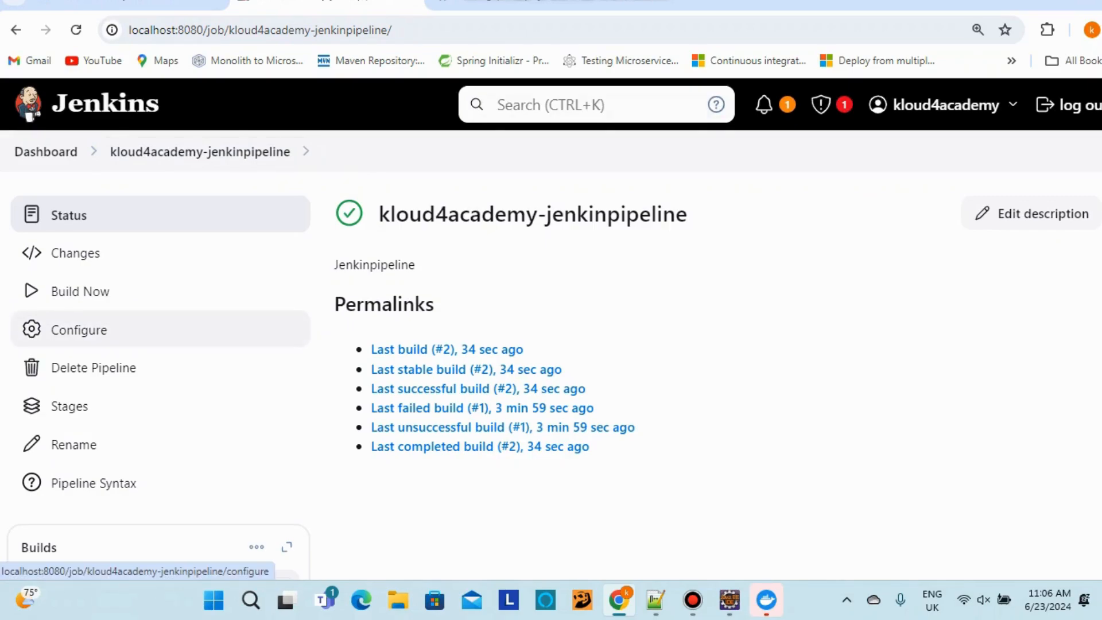
pyautogui.click(79, 330)
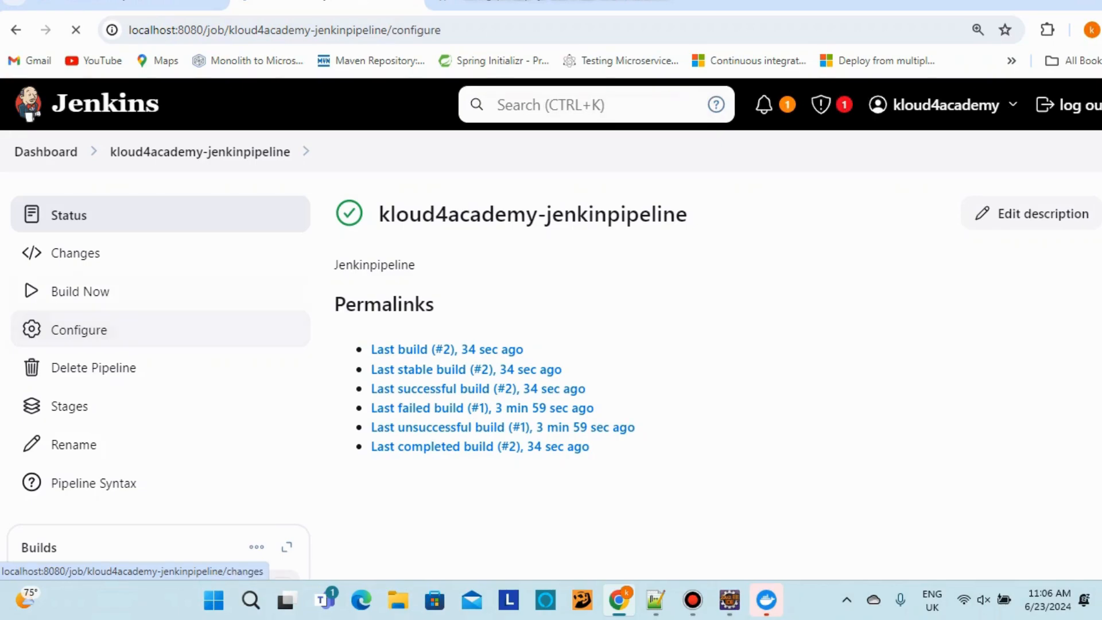
pyautogui.click(46, 152)
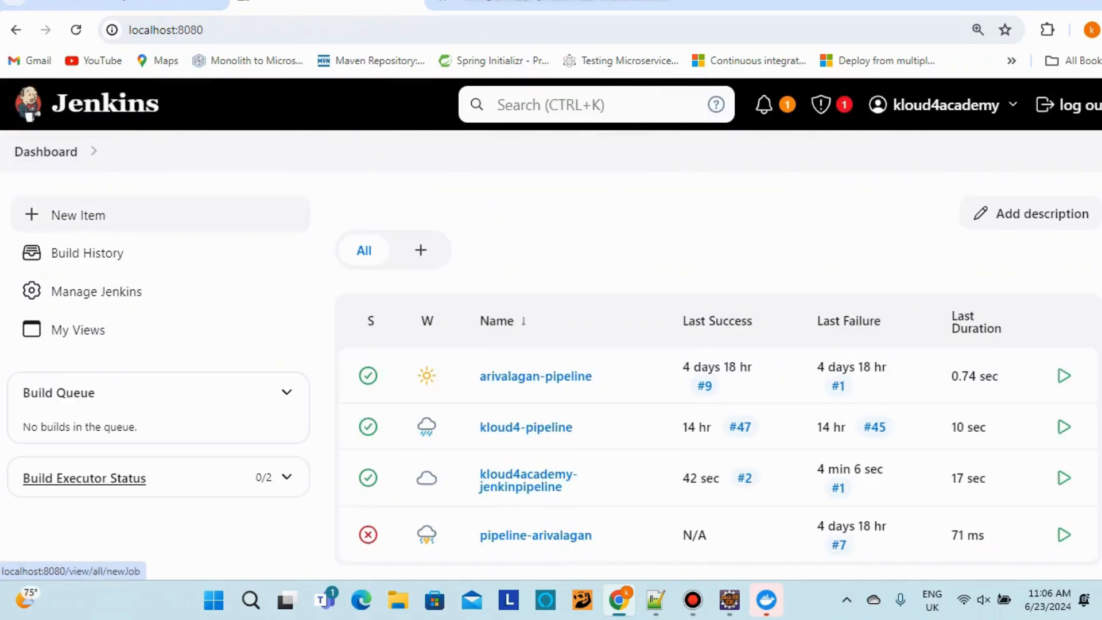
pyautogui.click(88, 253)
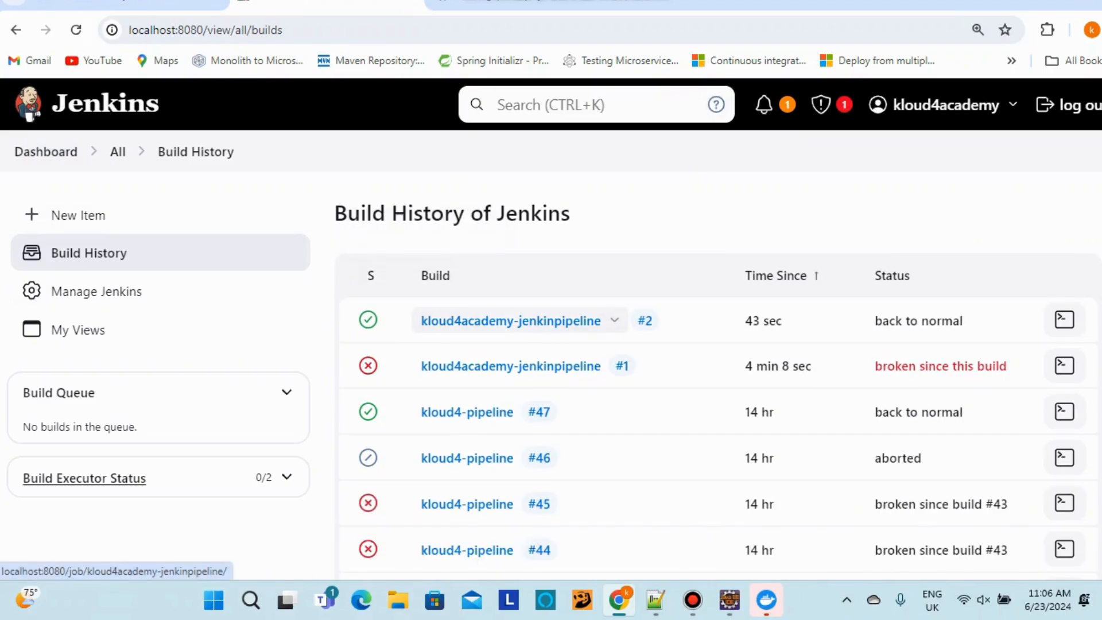
pyautogui.click(87, 253)
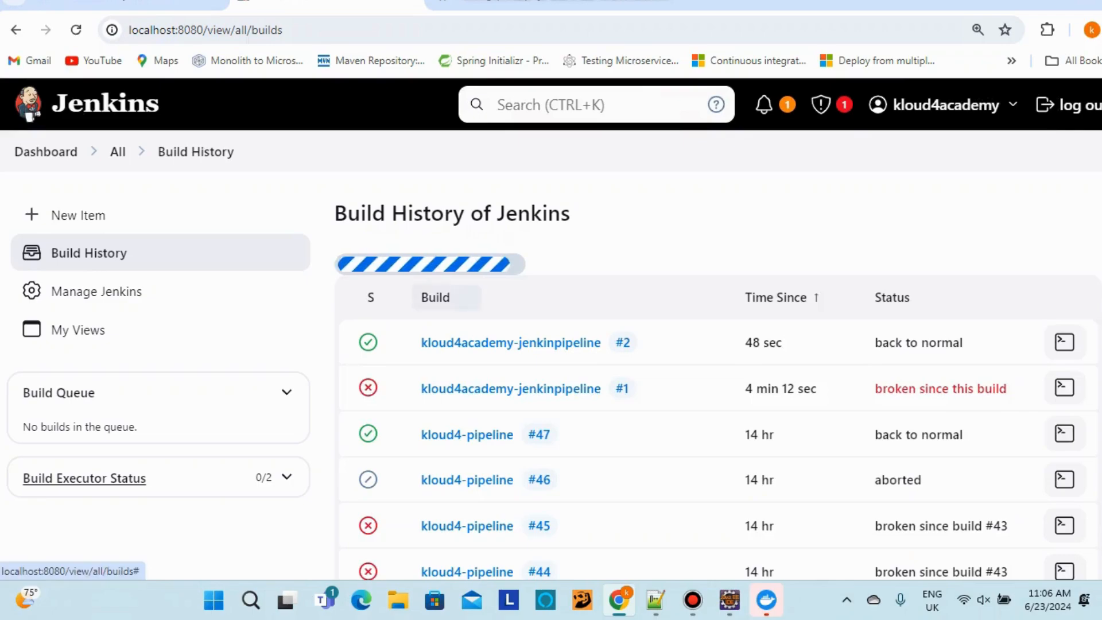
pyautogui.click(511, 320)
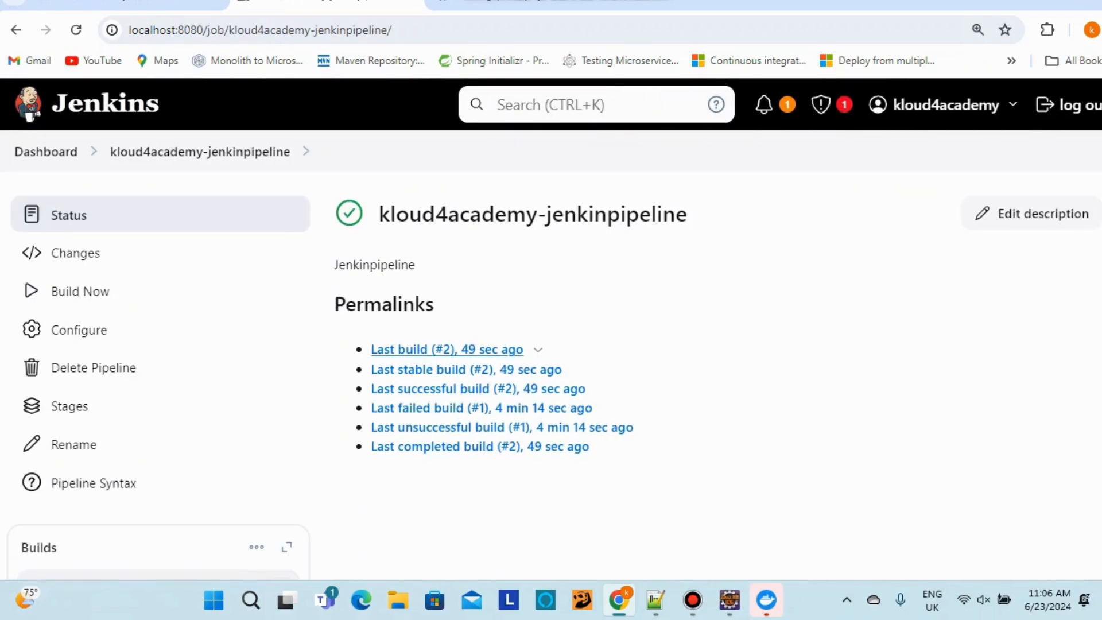
pyautogui.click(436, 350)
pyautogui.scroll(-4, 161, 213)
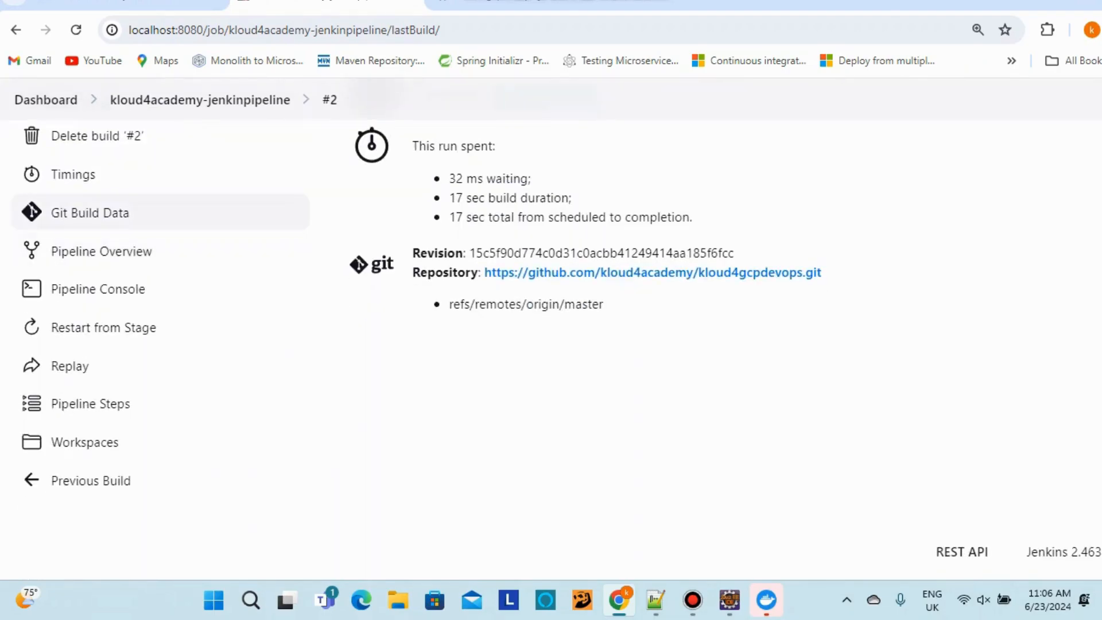
pyautogui.scroll(3, 160, 226)
pyautogui.click(95, 227)
pyautogui.scroll(-15, 161, 229)
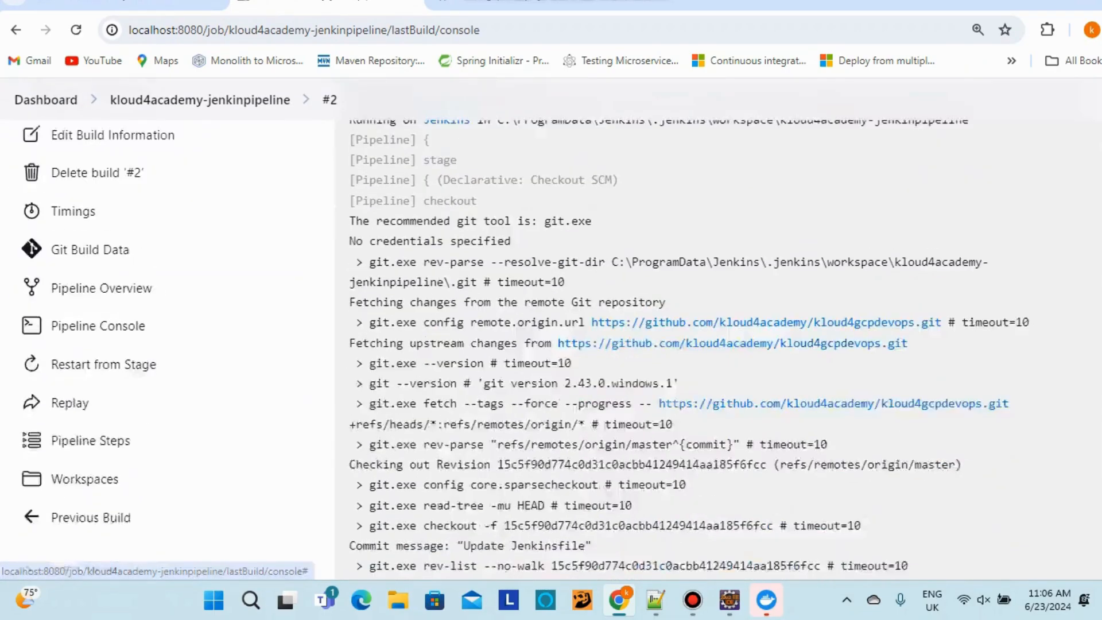
pyautogui.scroll(-3, 551, 344)
pyautogui.scroll(20, 551, 344)
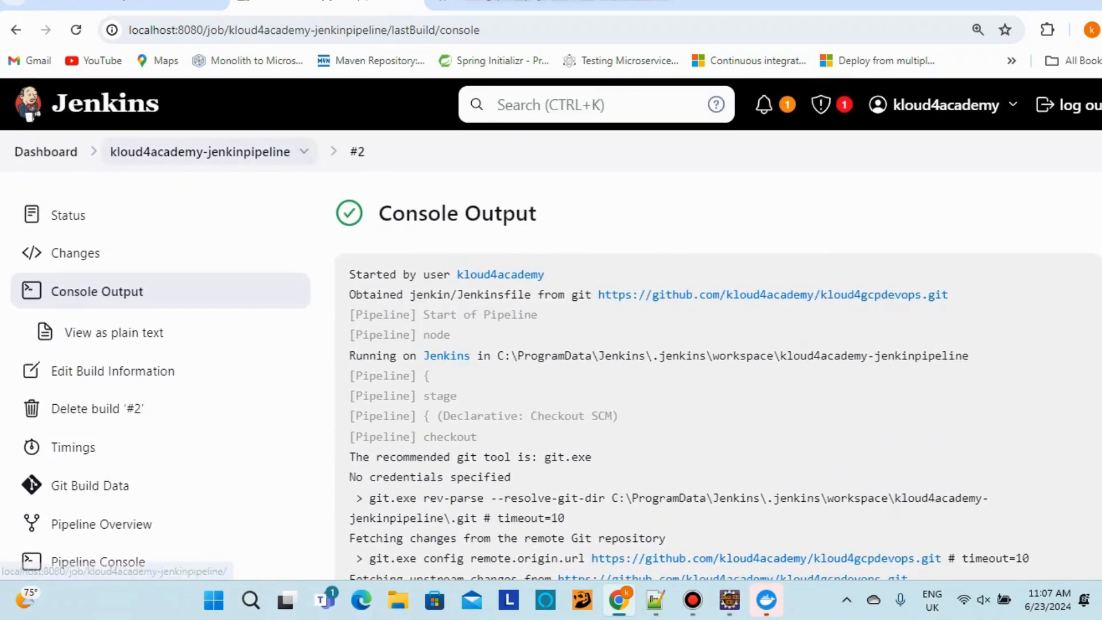
pyautogui.click(199, 152)
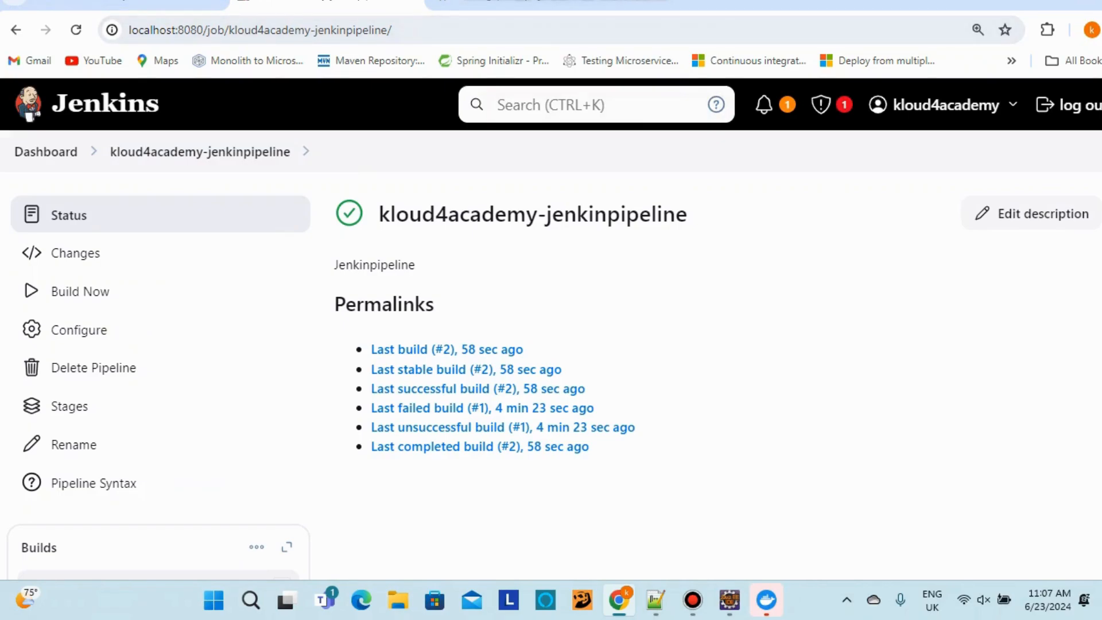
pyautogui.hotkey('ctrl', 't')
pyautogui.write('h')
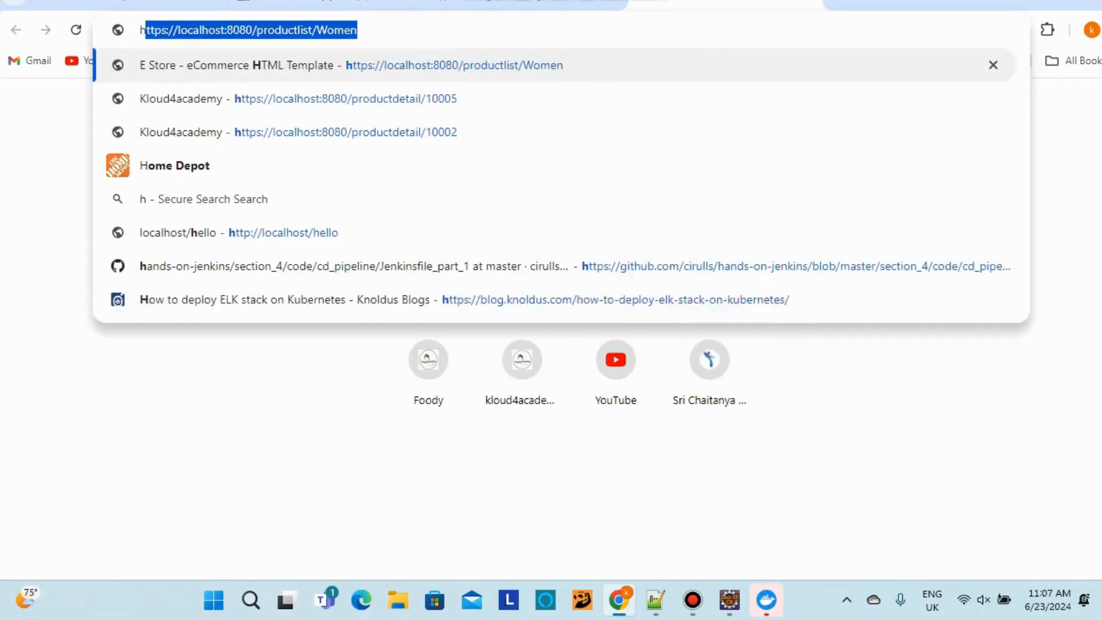
pyautogui.write('tttp')
pyautogui.press('BackSpace')
pyautogui.press('BackSpace')
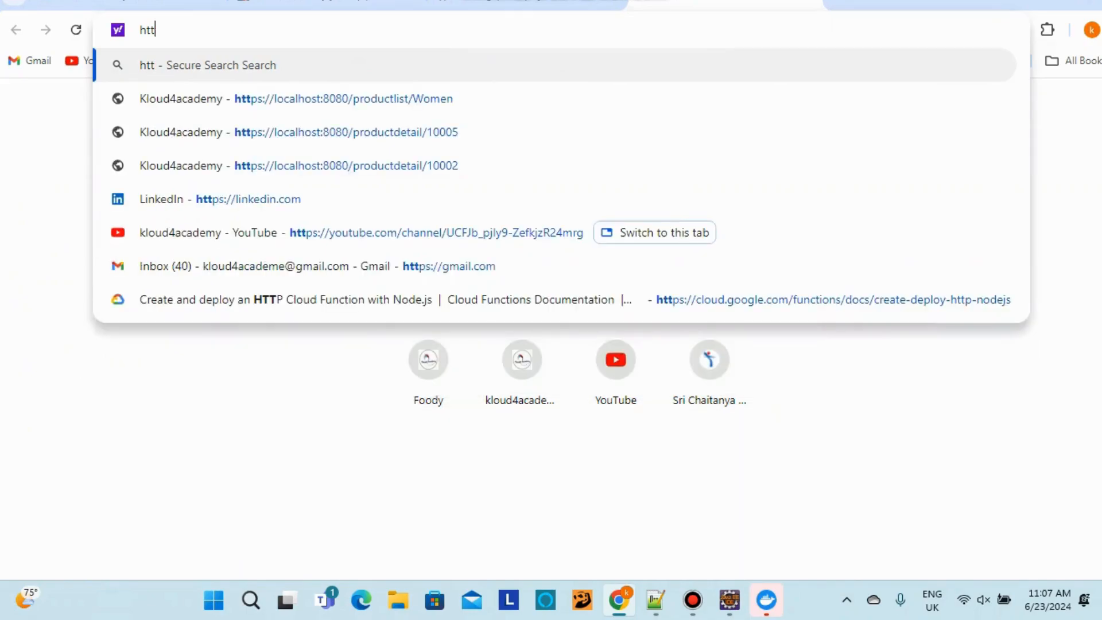
pyautogui.write('p://')
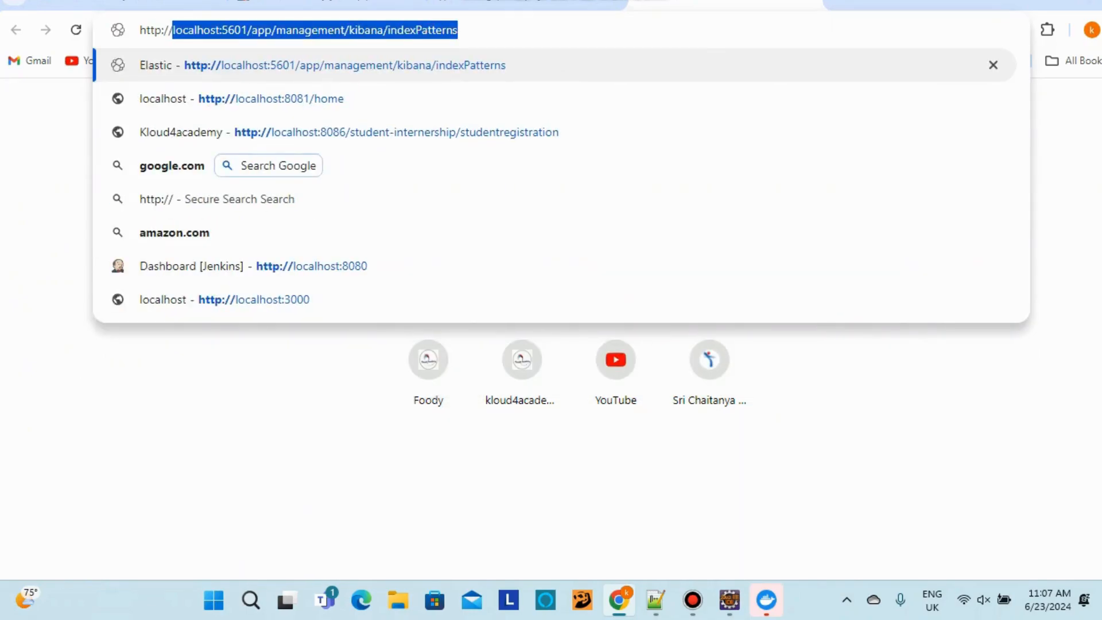
pyautogui.write('locah')
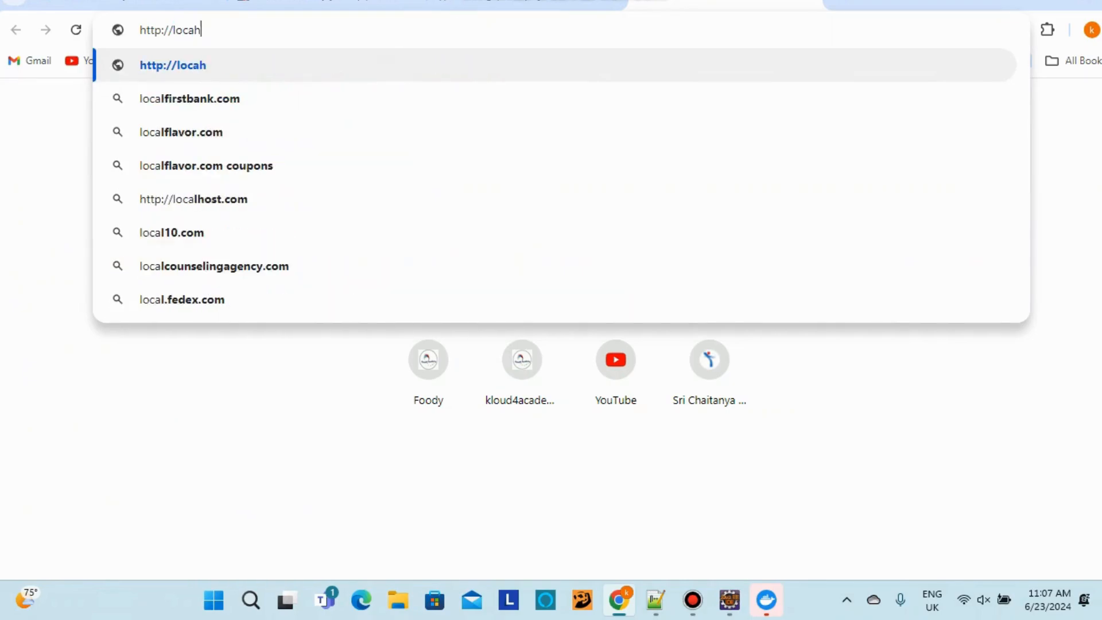
pyautogui.press('BackSpace')
pyautogui.write('l')
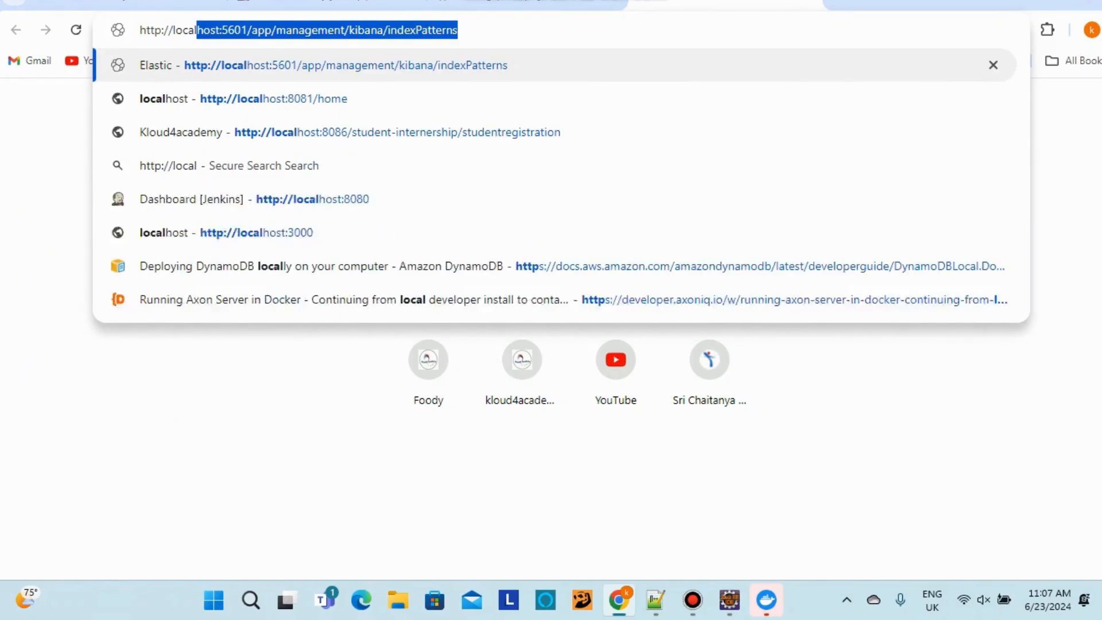
pyautogui.write('host:80')
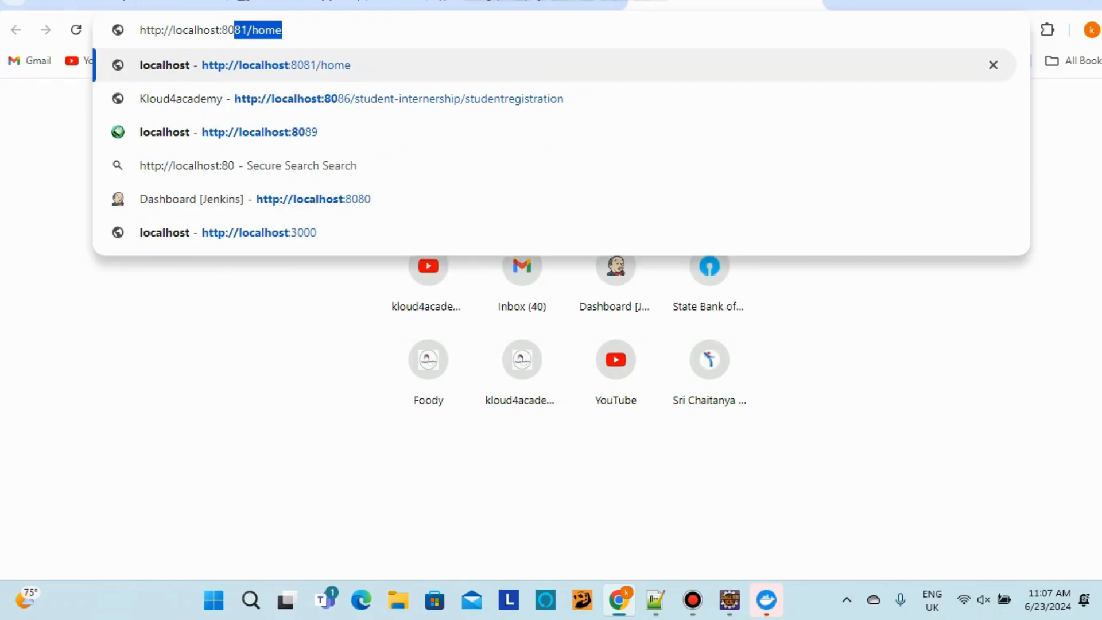
pyautogui.write('82')
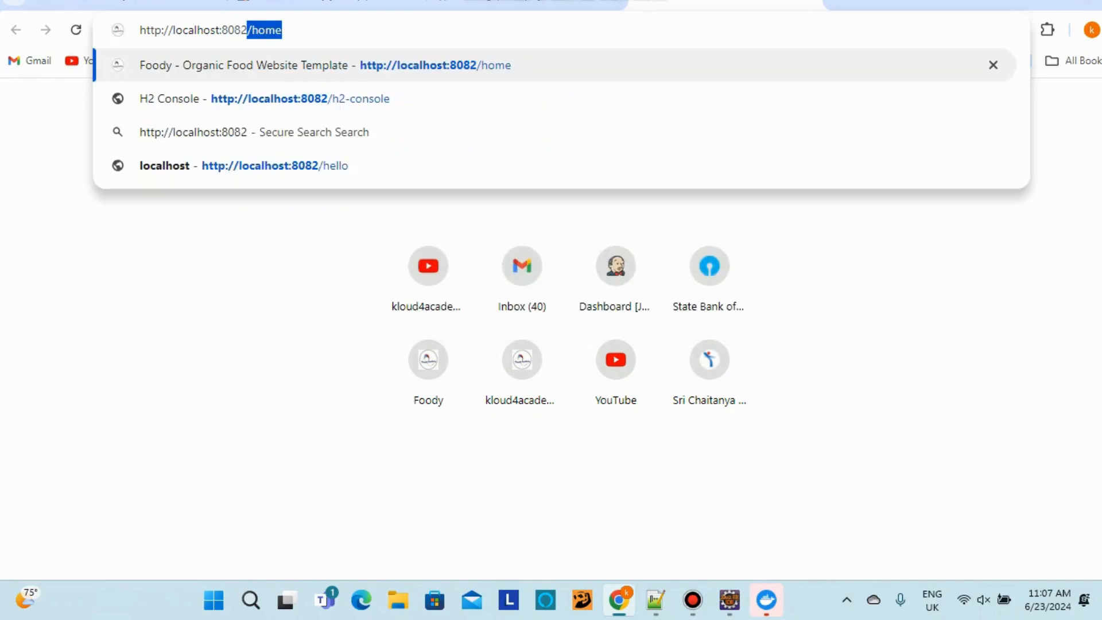
pyautogui.press('Delete')
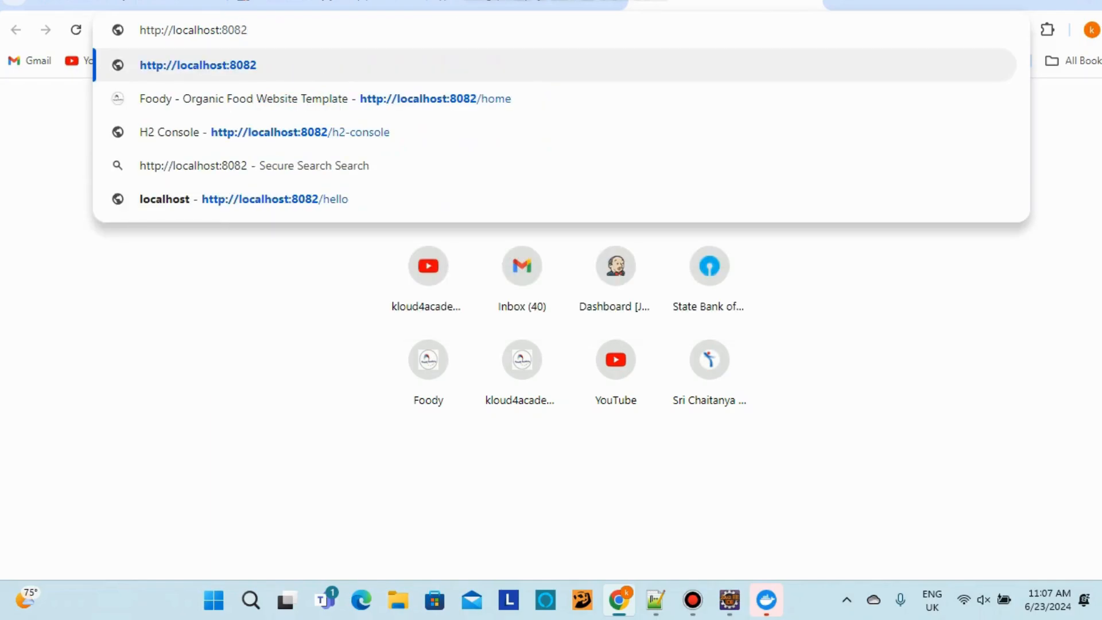
pyautogui.press('Return')
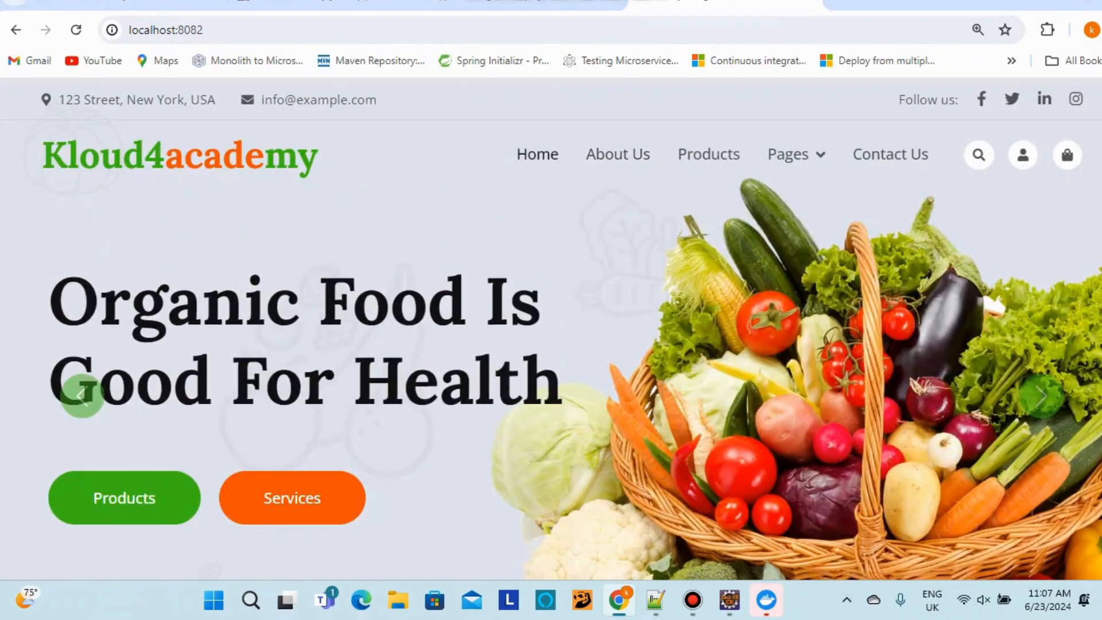
pyautogui.scroll(-15, 551, 344)
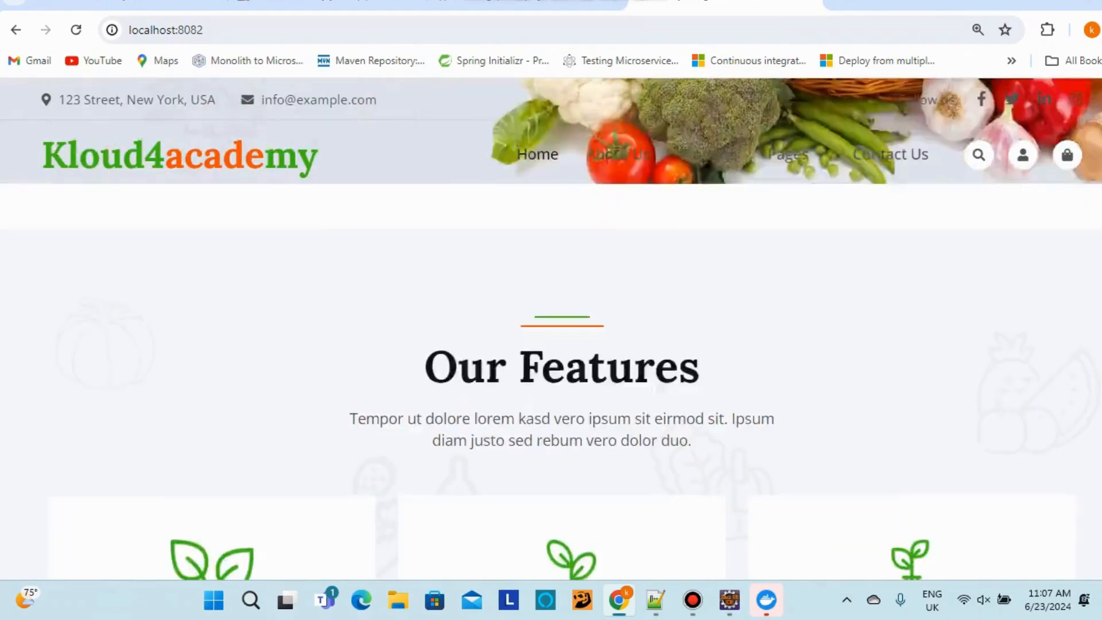
pyautogui.scroll(15, 550, 344)
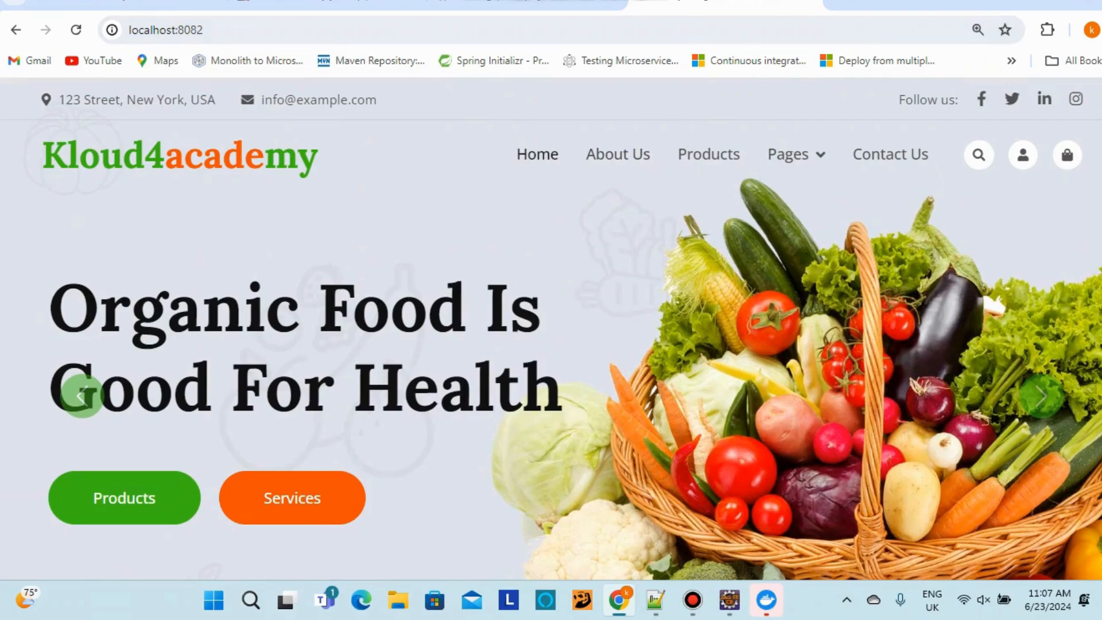
pyautogui.click(526, 2)
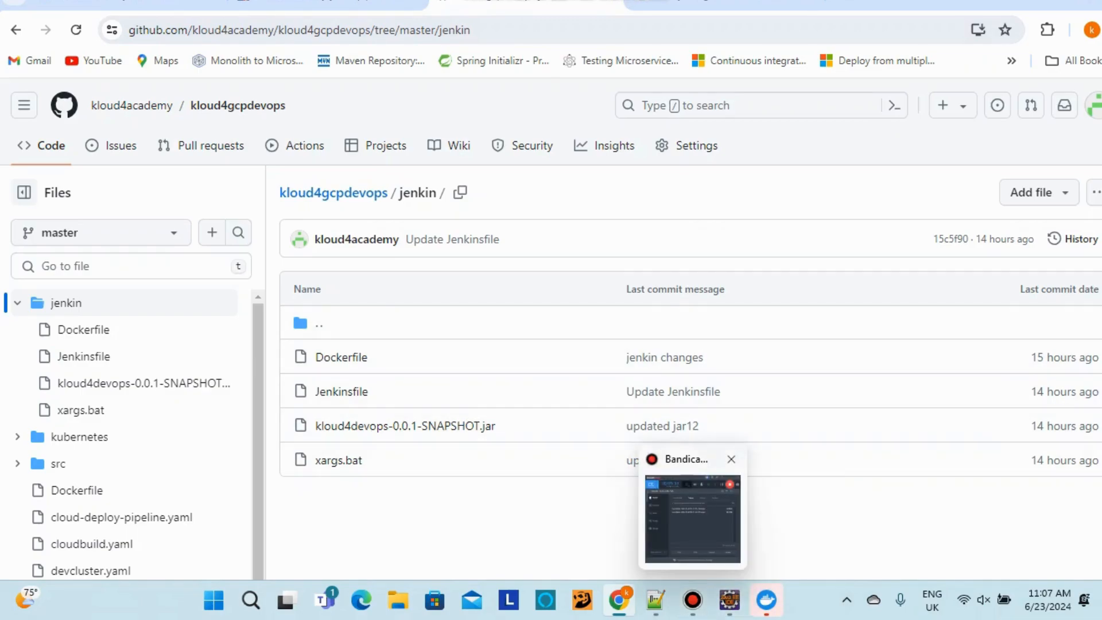
# Look through Manage Jenkins > Plugins > Available plugins, then return to Manage Jenkins
pyautogui.click(327, 3)
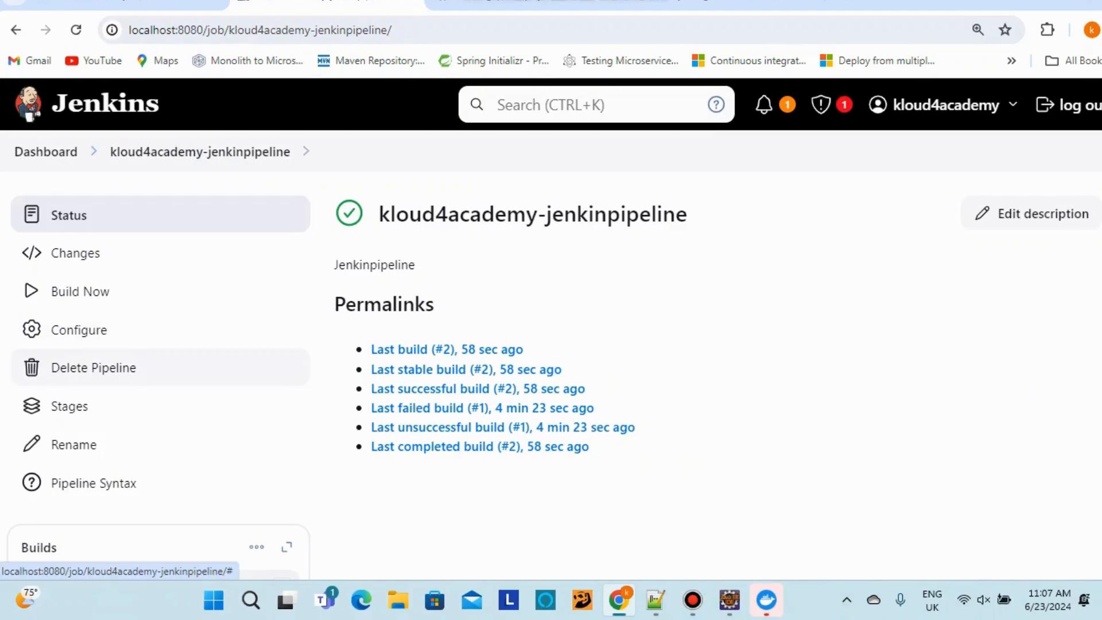
pyautogui.click(45, 152)
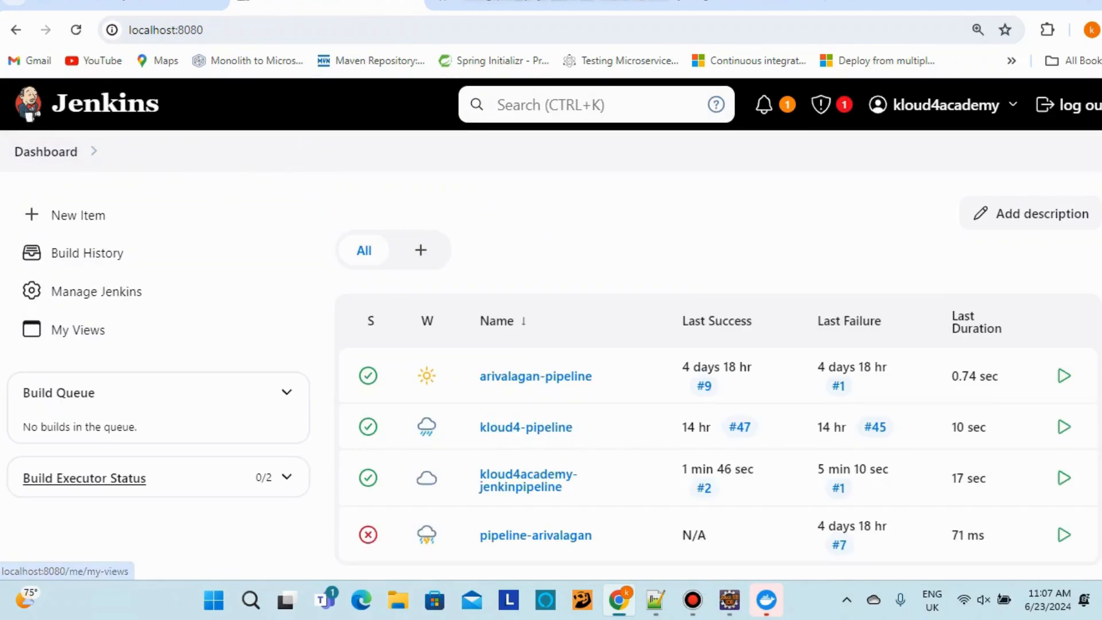
pyautogui.click(96, 291)
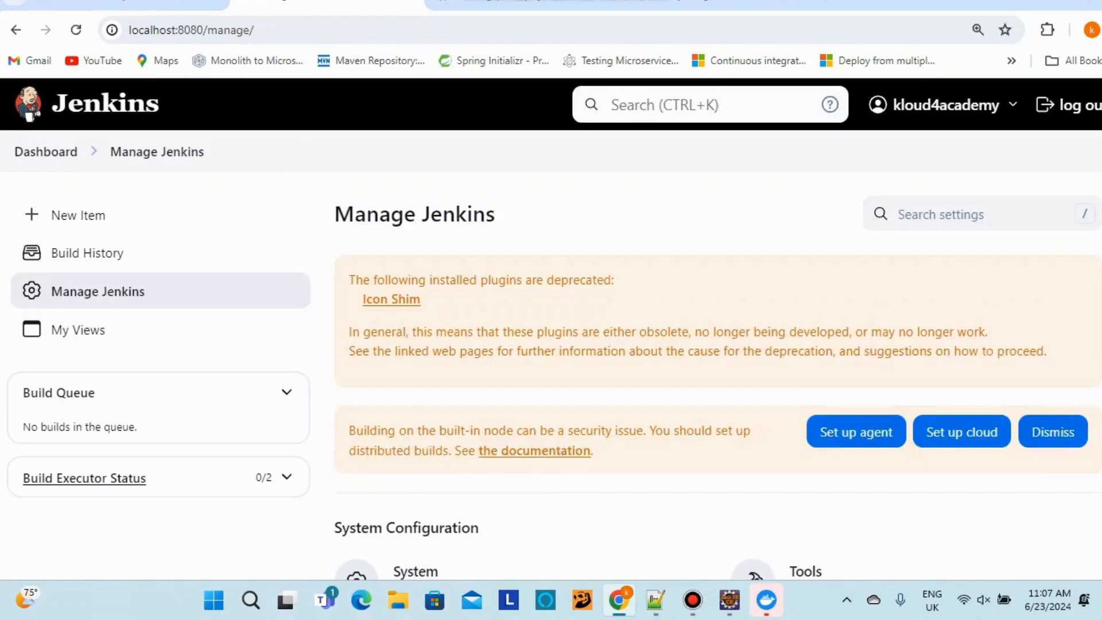
pyautogui.scroll(-8, 517, 270)
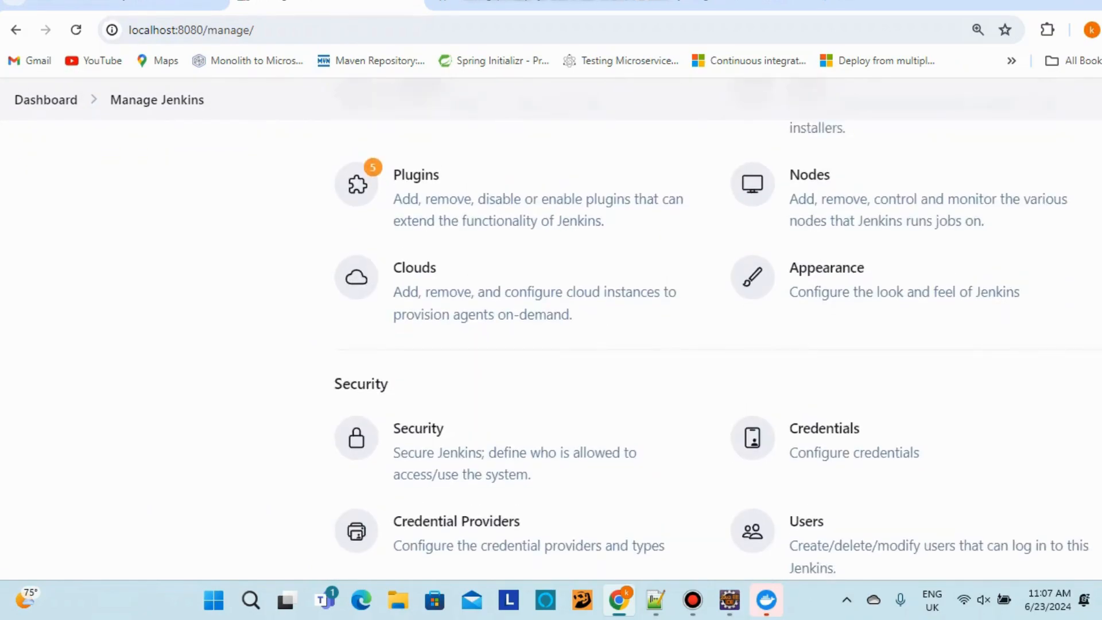
pyautogui.click(517, 270)
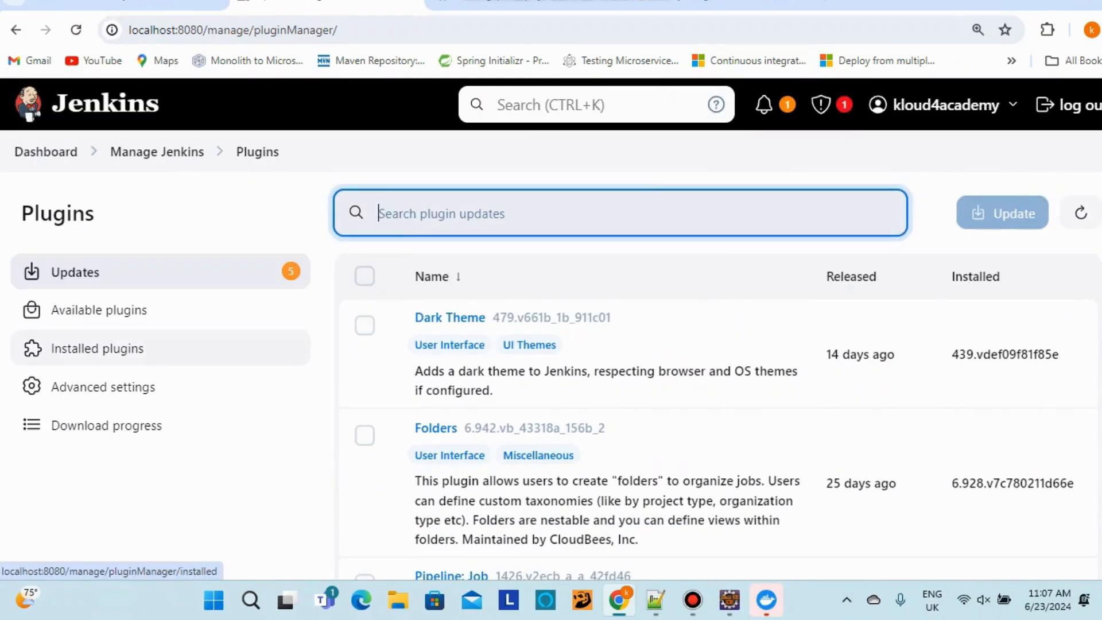
pyautogui.click(99, 310)
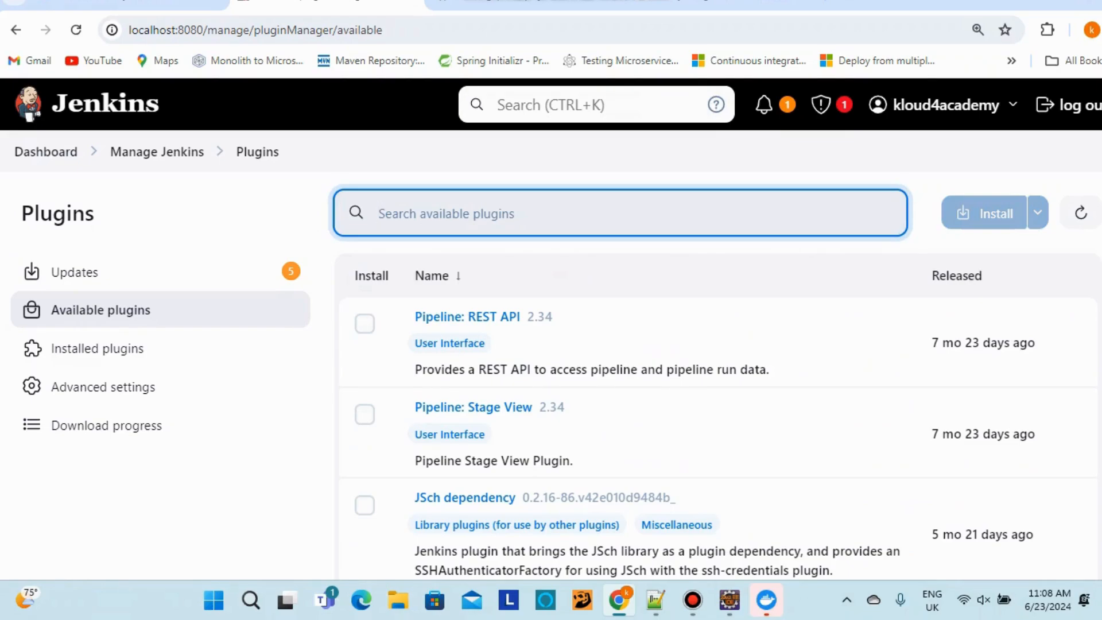
pyautogui.click(156, 152)
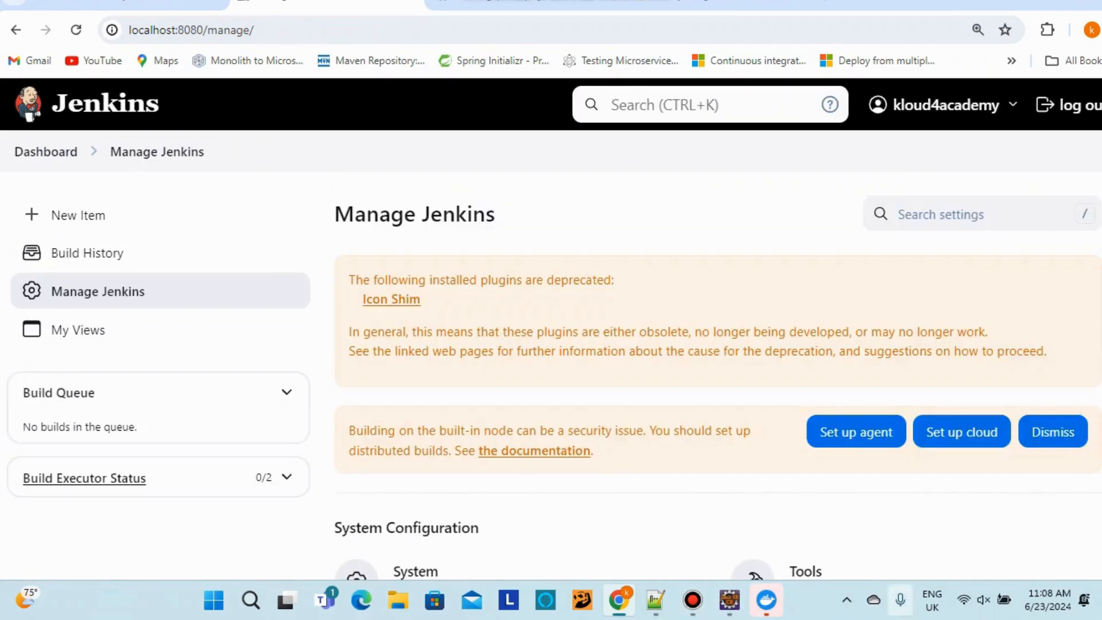
pyautogui.click(846, 600)
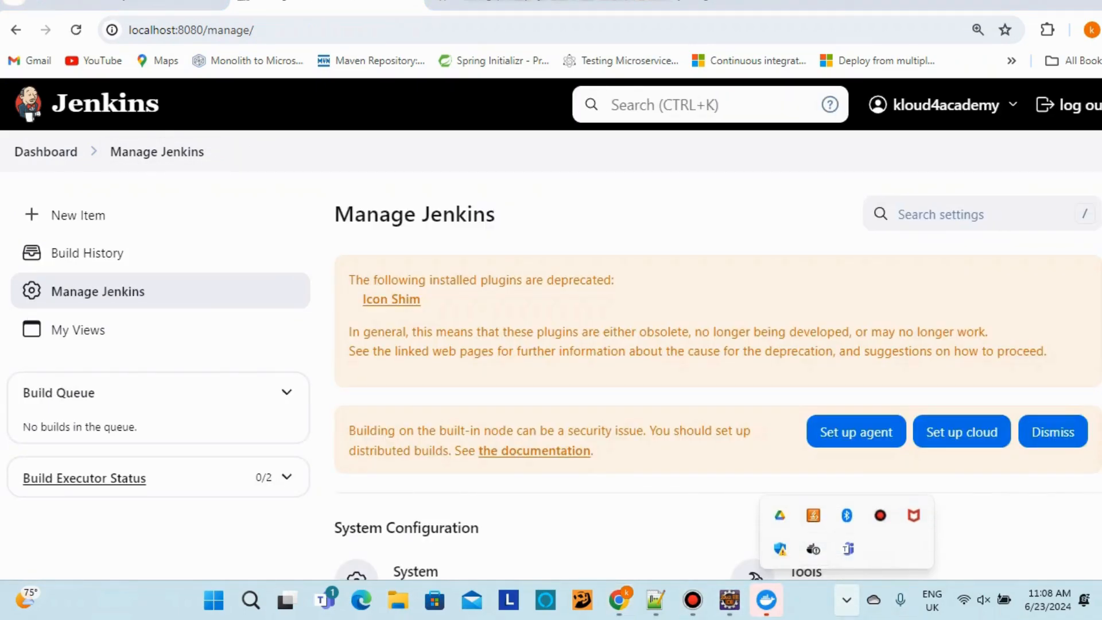
# Run the line-21 jenkins/jenkins:lts docker run command in a new Command Prompt
pyautogui.click(654, 600)
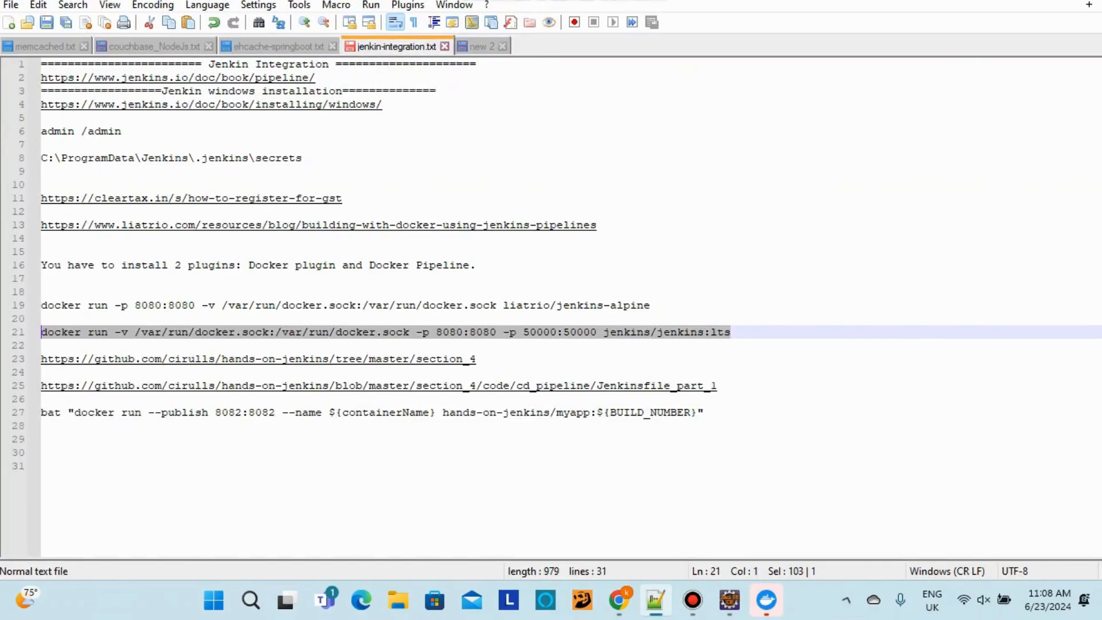
pyautogui.moveTo(730, 331); pyautogui.dragTo(40, 331)
pyautogui.click(250, 599)
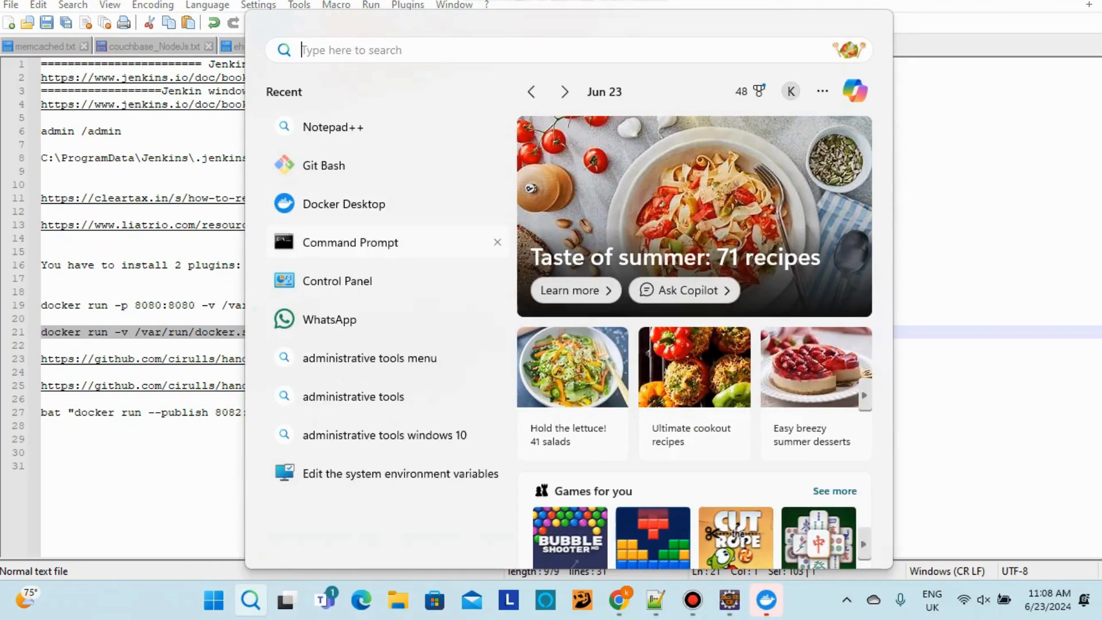
pyautogui.click(350, 242)
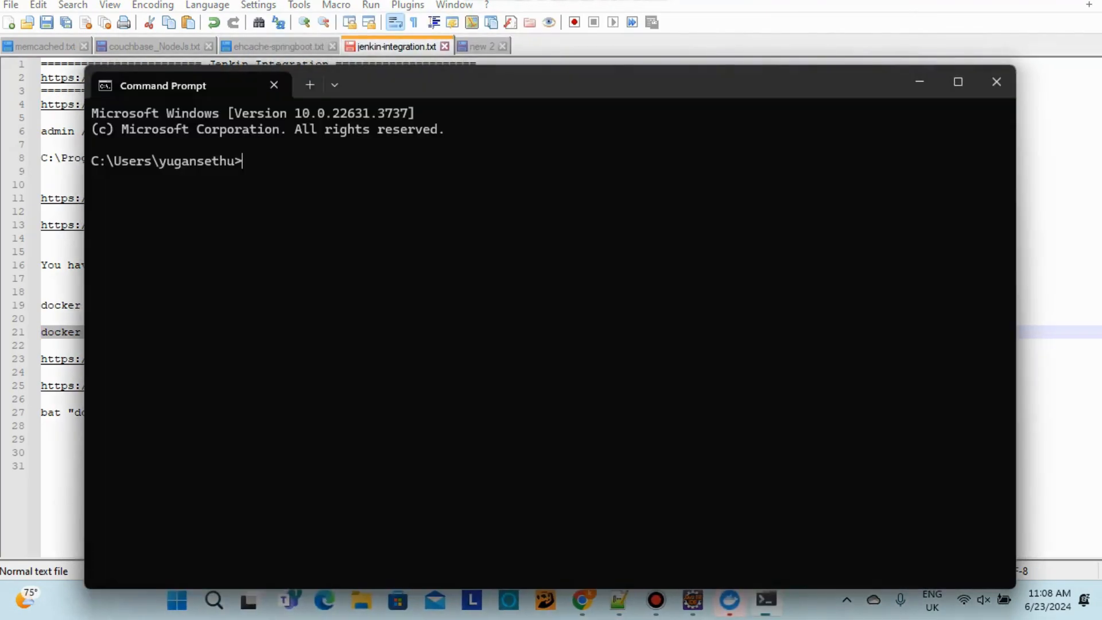
pyautogui.write('docker run -v /var/run/docker.sock:/var/run/docker.sock -p 8080:8080 -p 50000:50000 jenkins/jenkins:lts')
pyautogui.press('Return')
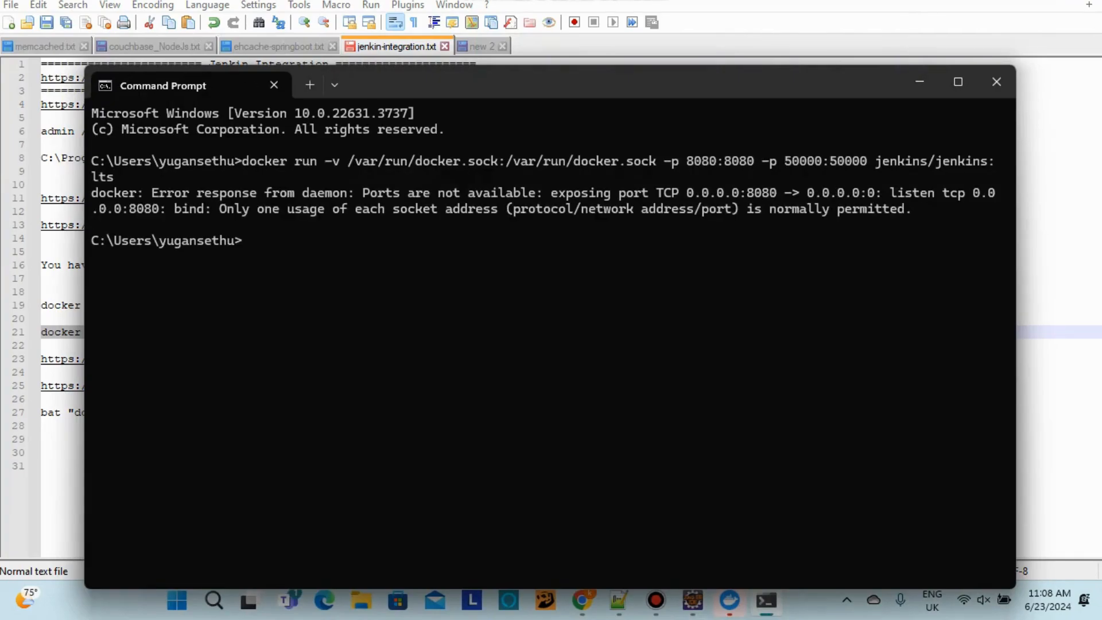
# Read the port 8080 already-in-use error, then bring the Jenkins page back
pyautogui.click(957, 81)
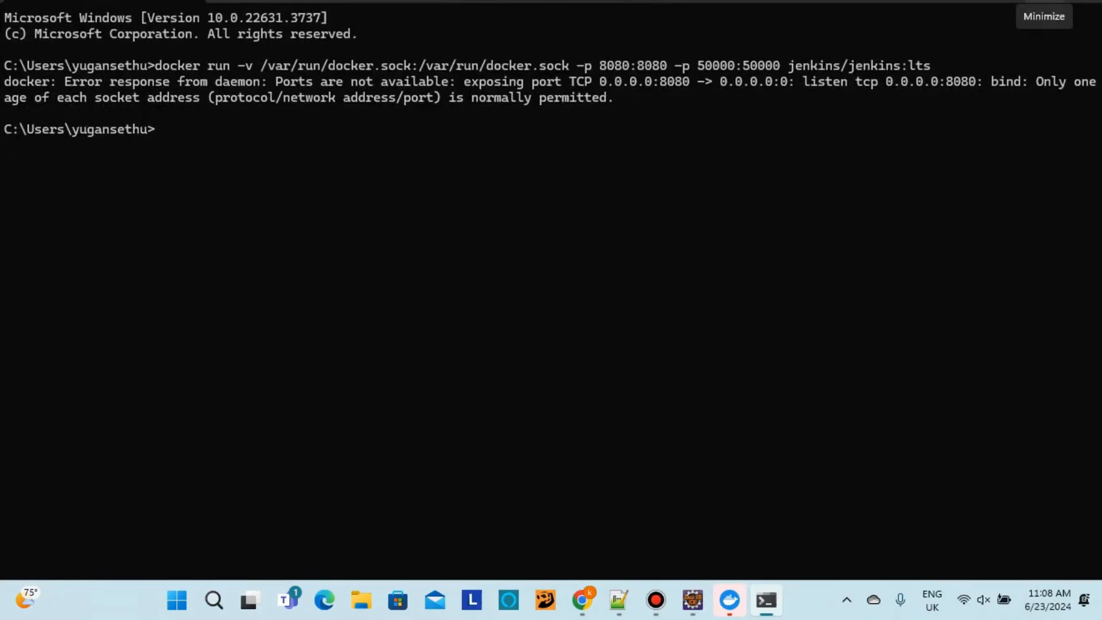
pyautogui.click(1033, 3)
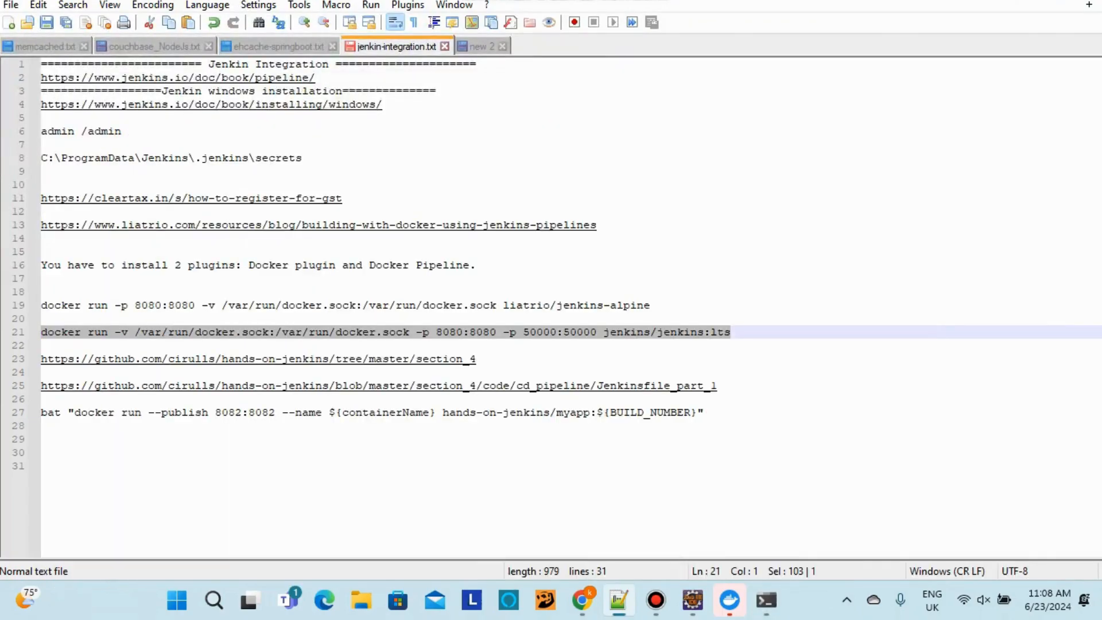
pyautogui.moveTo(730, 332); pyautogui.dragTo(41, 332)
pyautogui.click(693, 600)
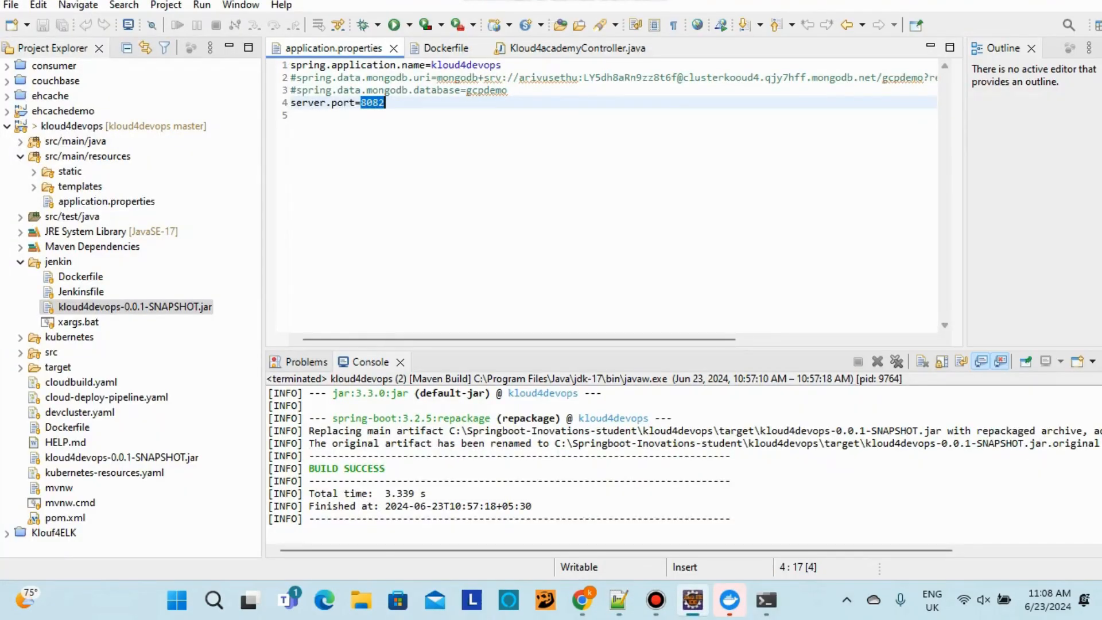
pyautogui.click(692, 600)
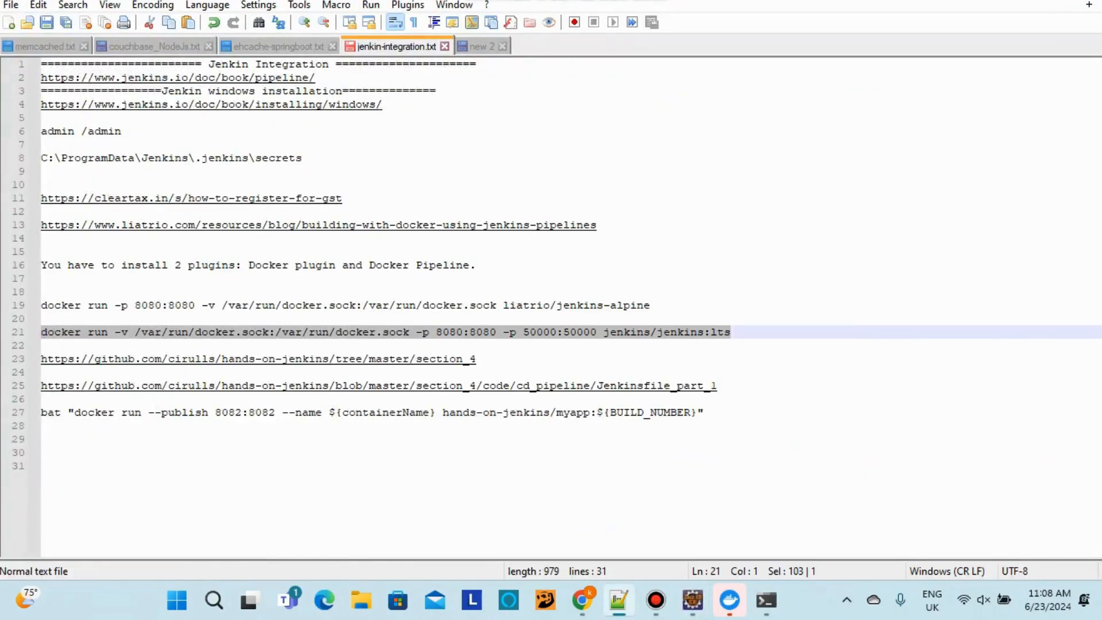
pyautogui.click(582, 600)
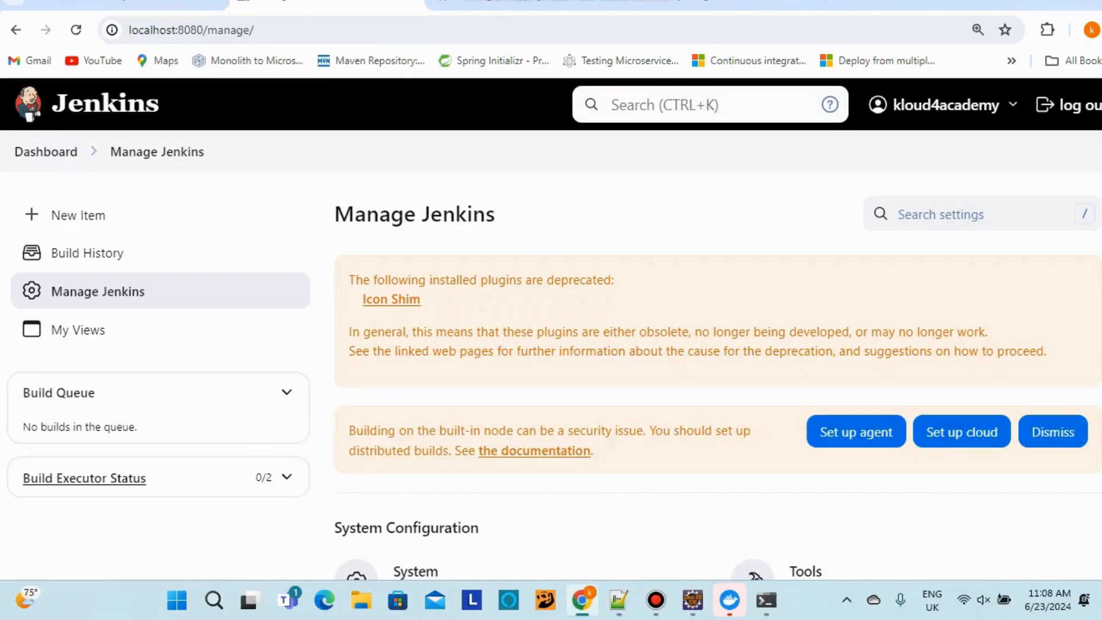
# Show the kloud4gcpdevops jenkin folder with its Dockerfile, Jenkinsfile, SNAPSHOT jar and xargs.bat
pyautogui.click(525, 2)
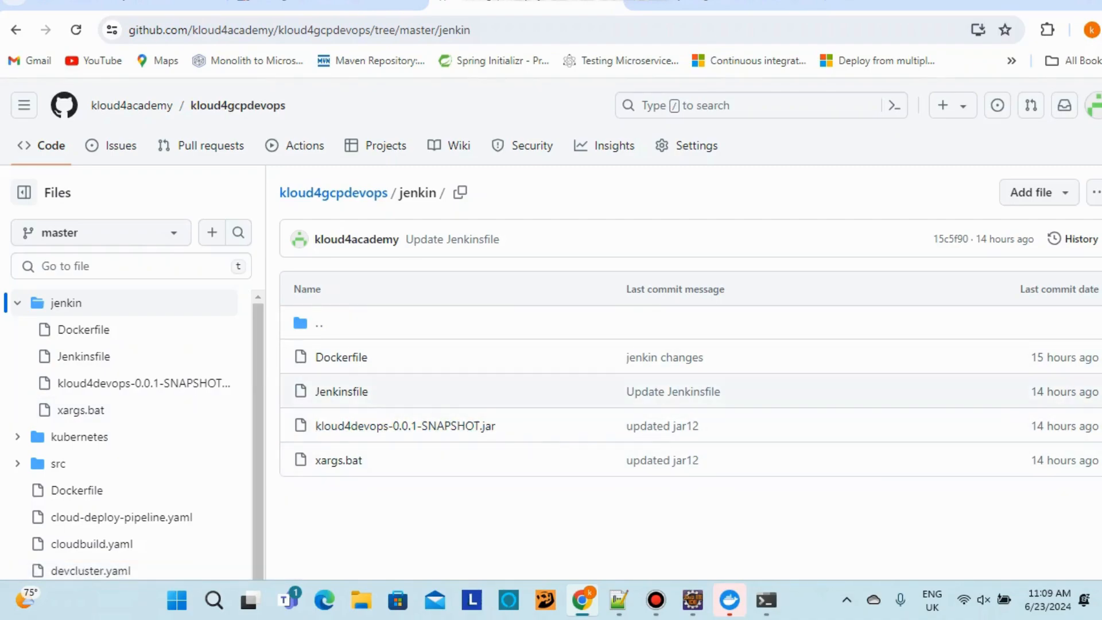
# Open the Jenkinsfile and read its Build and Deploy - Dev stages and buildApp() step
pyautogui.click(342, 391)
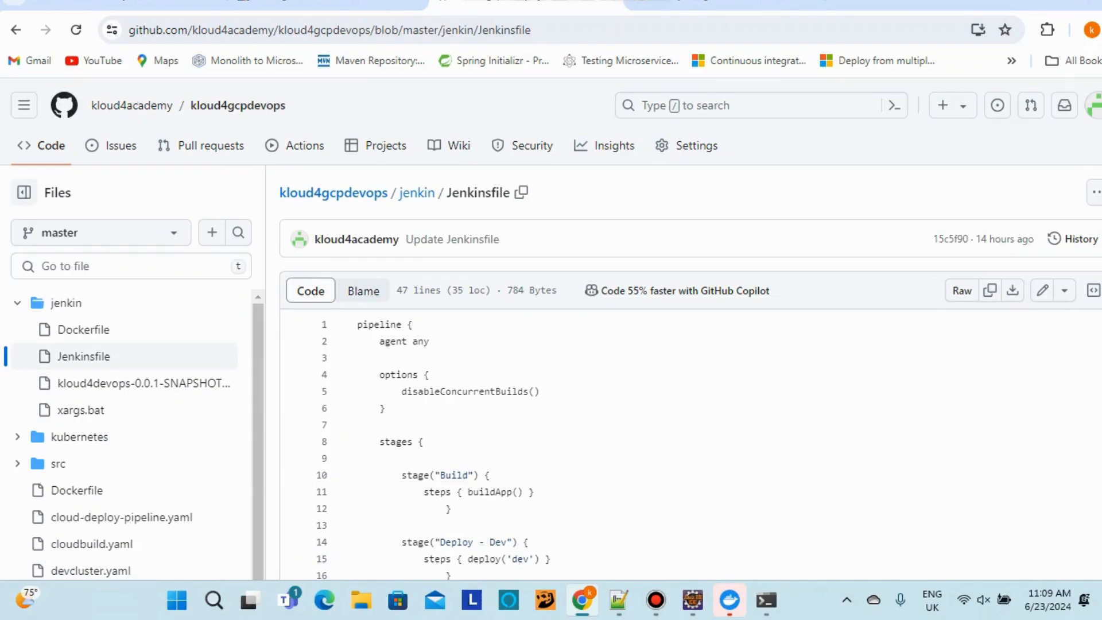
pyautogui.scroll(-6, 688, 373)
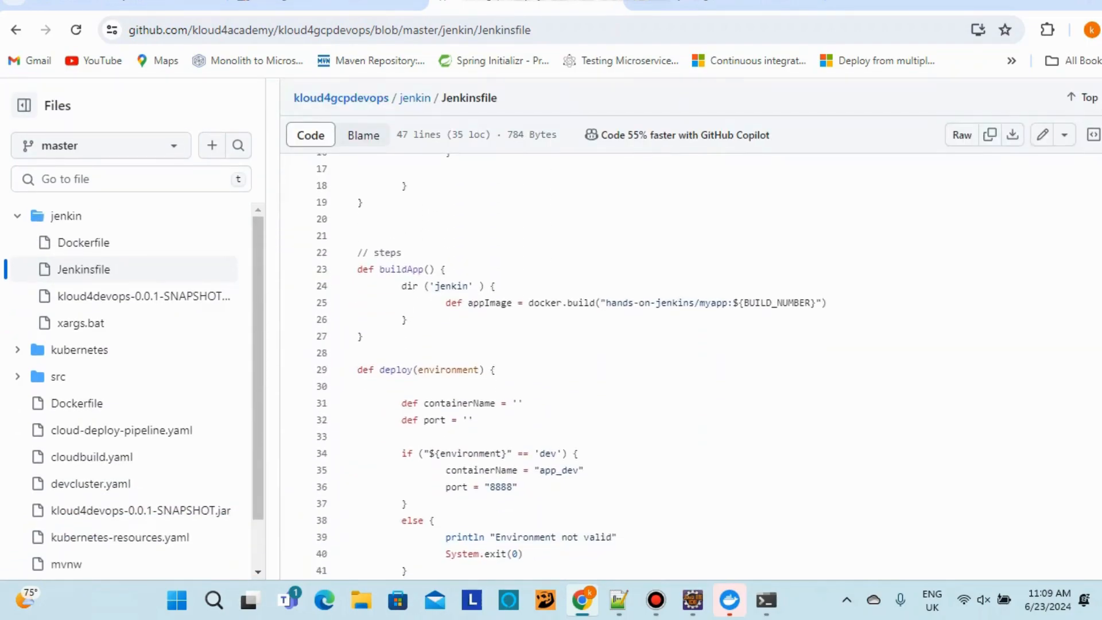
pyautogui.scroll(-3, 689, 372)
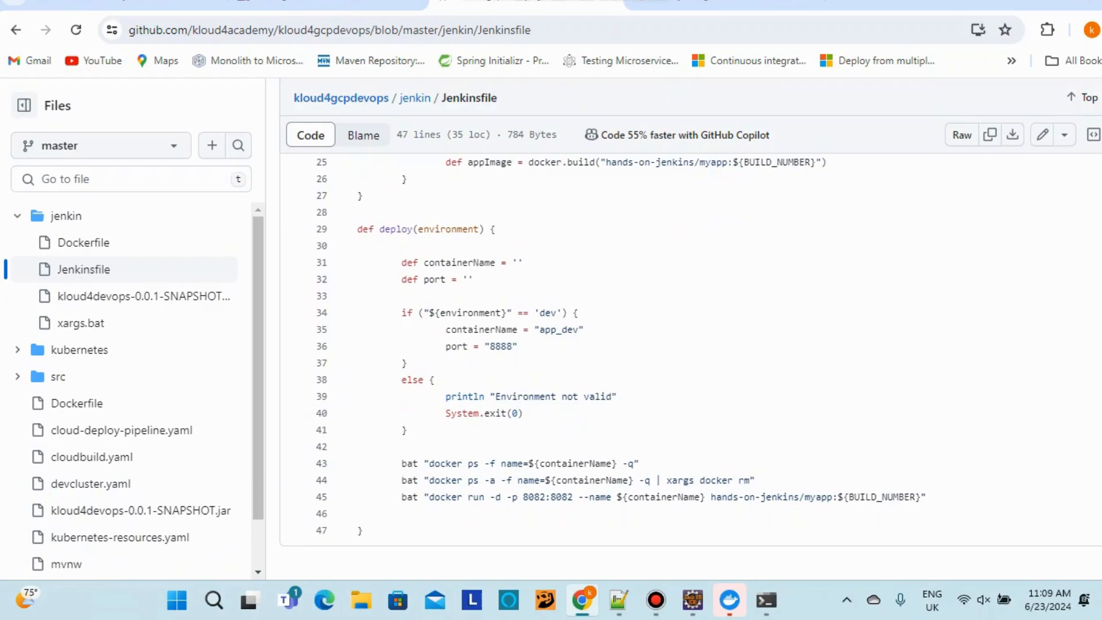
pyautogui.scroll(10, 688, 373)
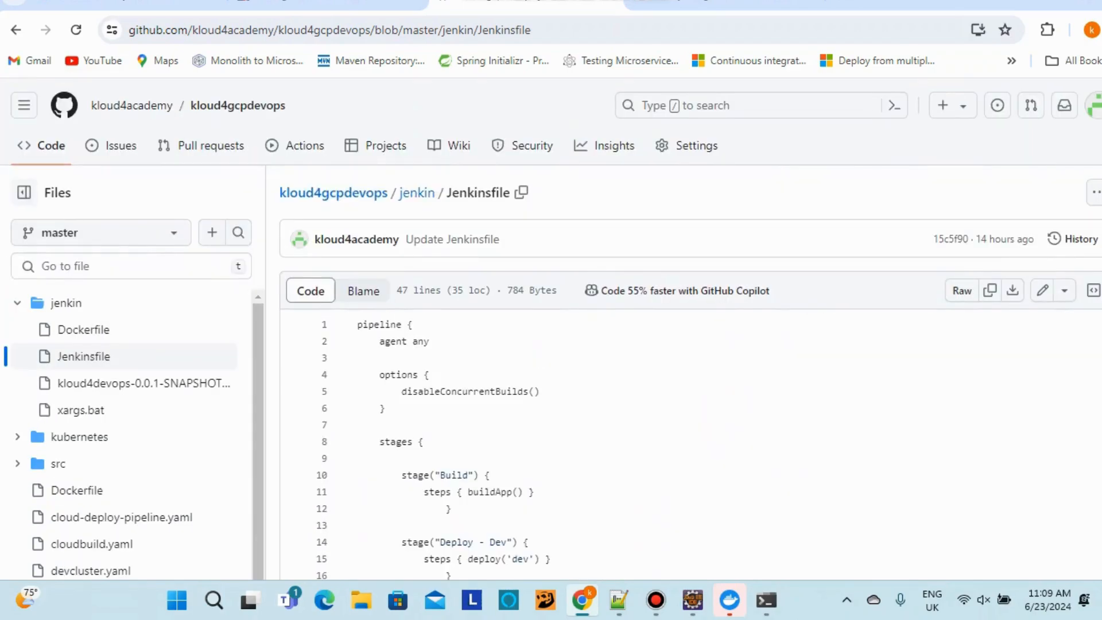
pyautogui.scroll(-9, 415, 161)
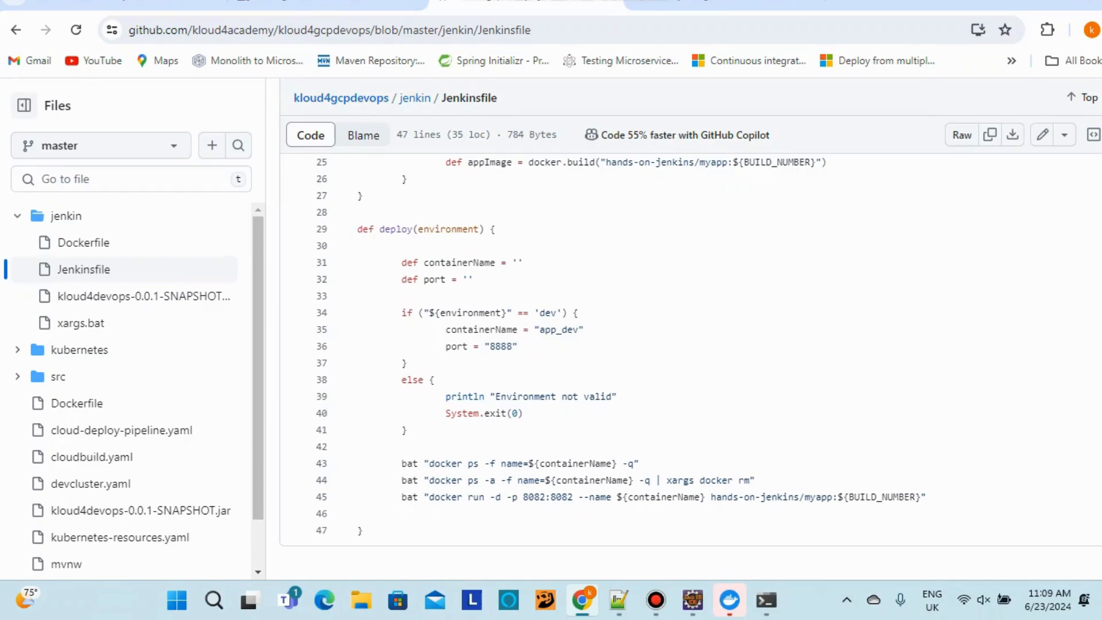
pyautogui.scroll(5, 574, 367)
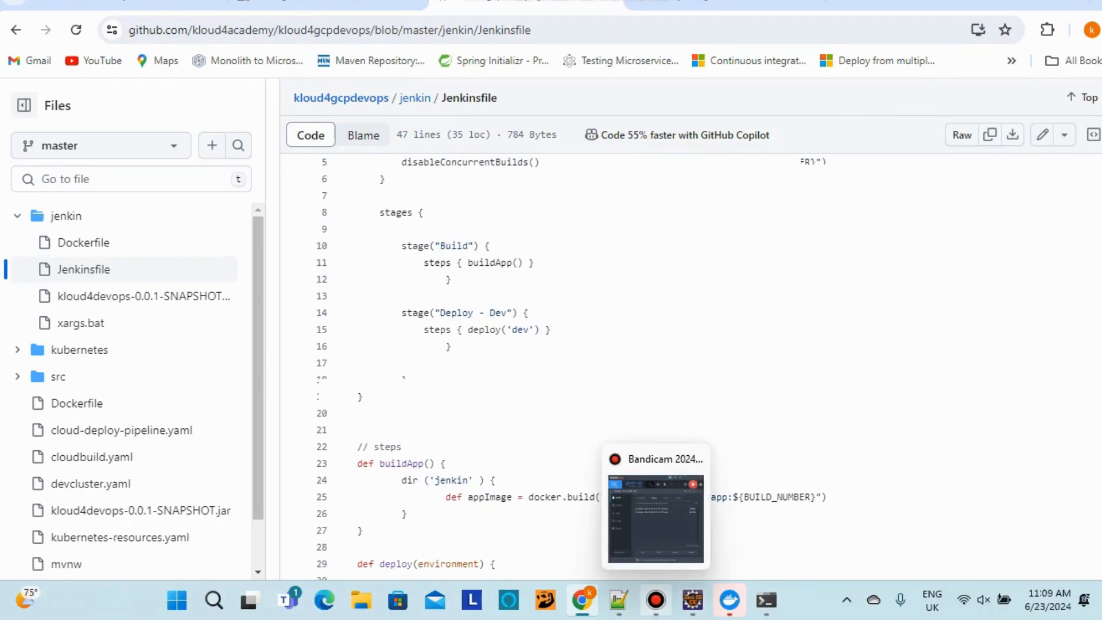
pyautogui.moveTo(581, 600)
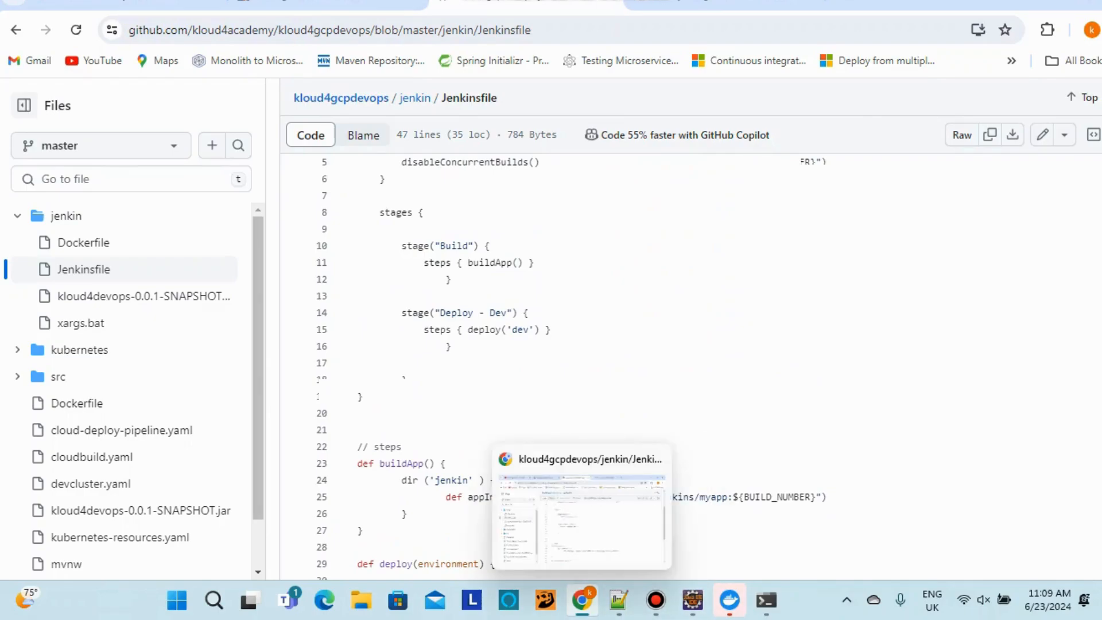
pyautogui.click(619, 600)
pyautogui.click(582, 600)
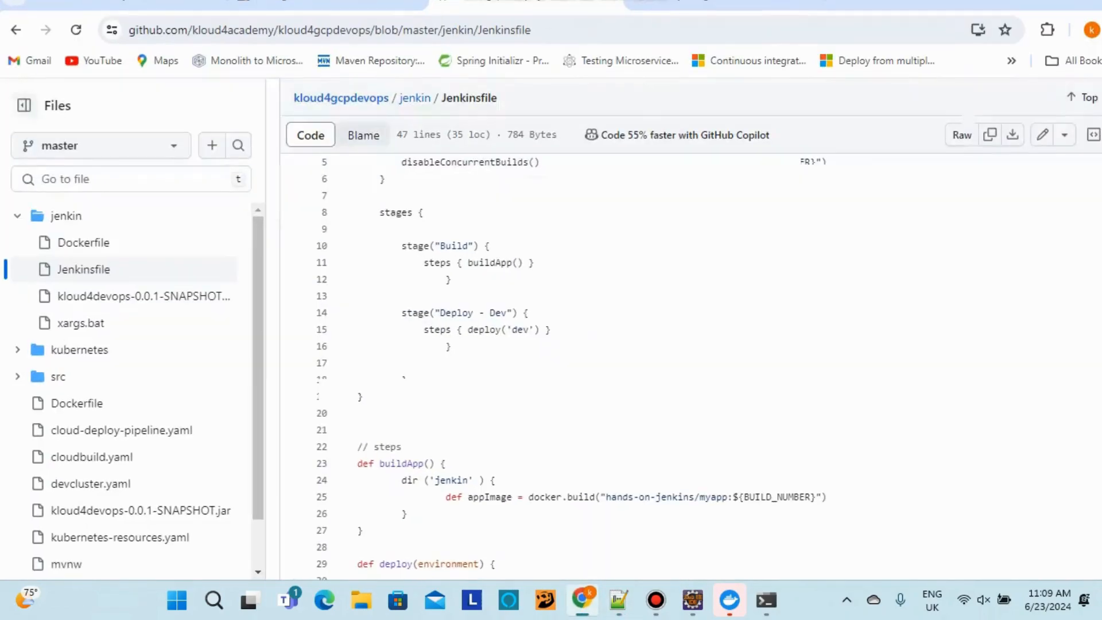
pyautogui.scroll(-3, 572, 368)
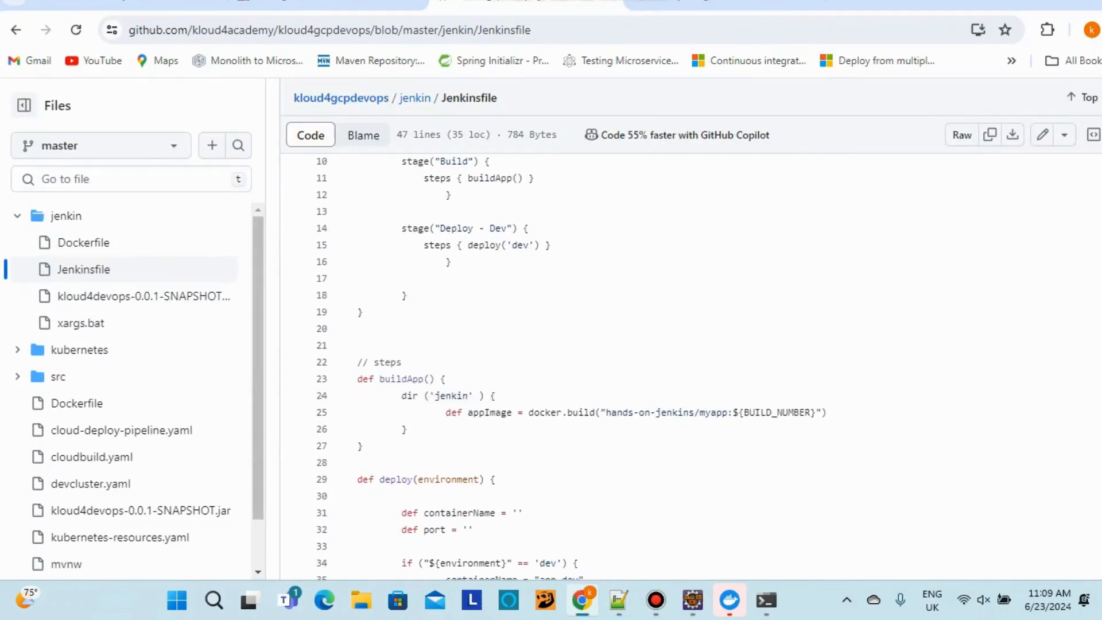